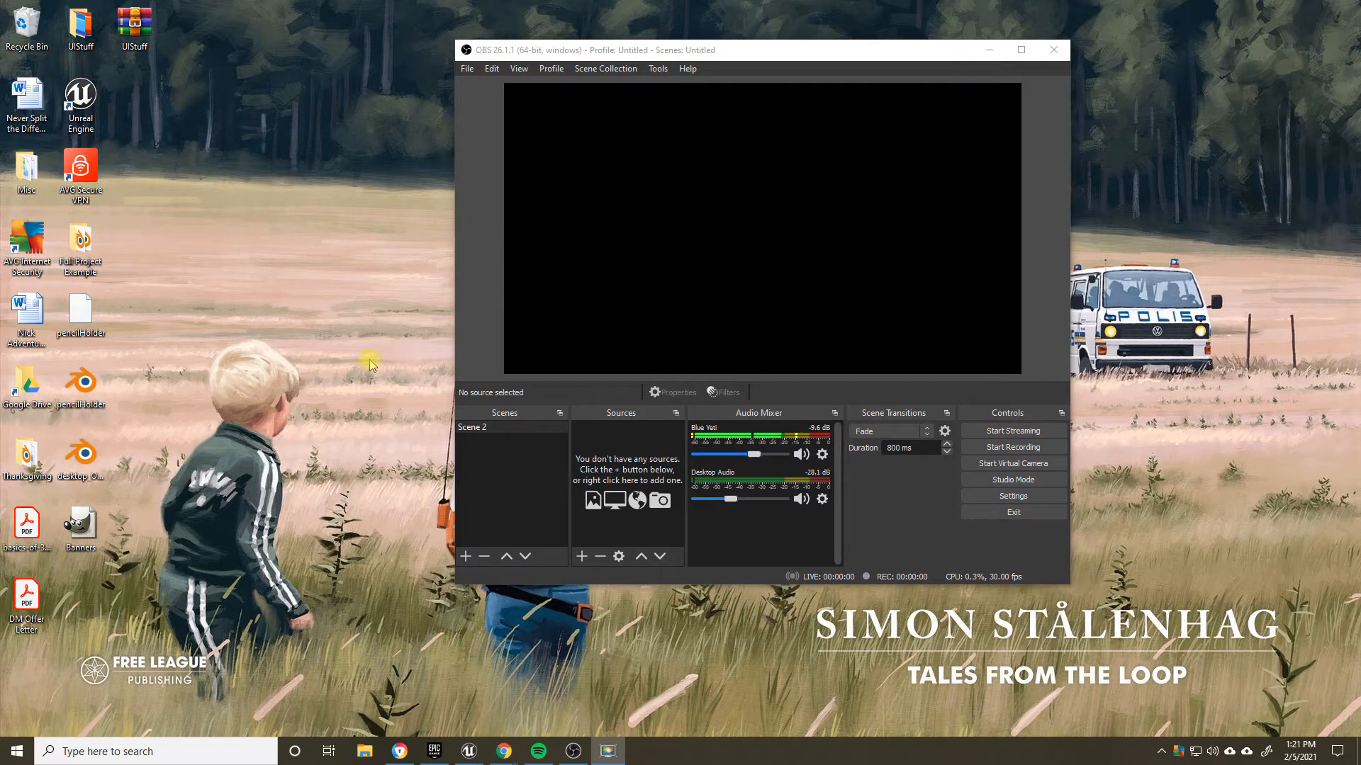
Step: Add a new scene named YoutubeDesktop
drag(779, 48, 762, 61)
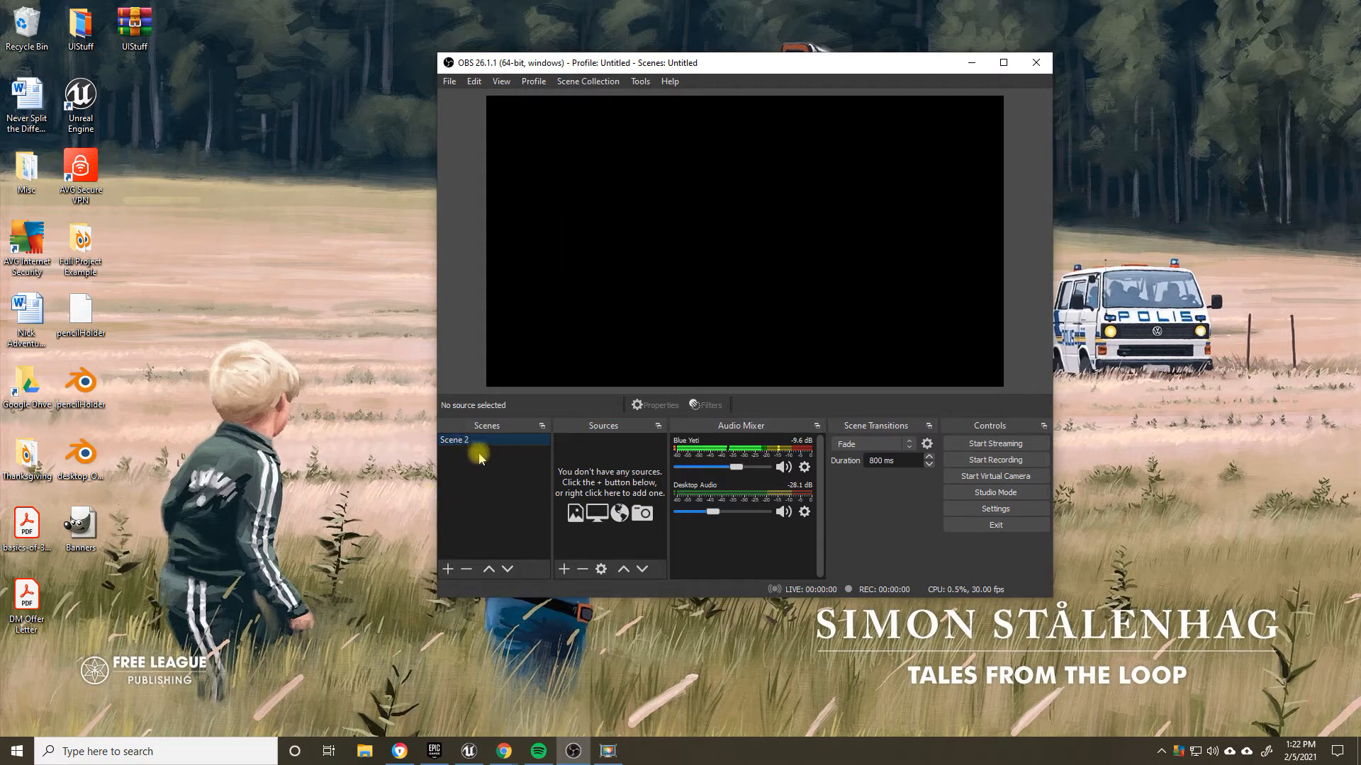
click(449, 570)
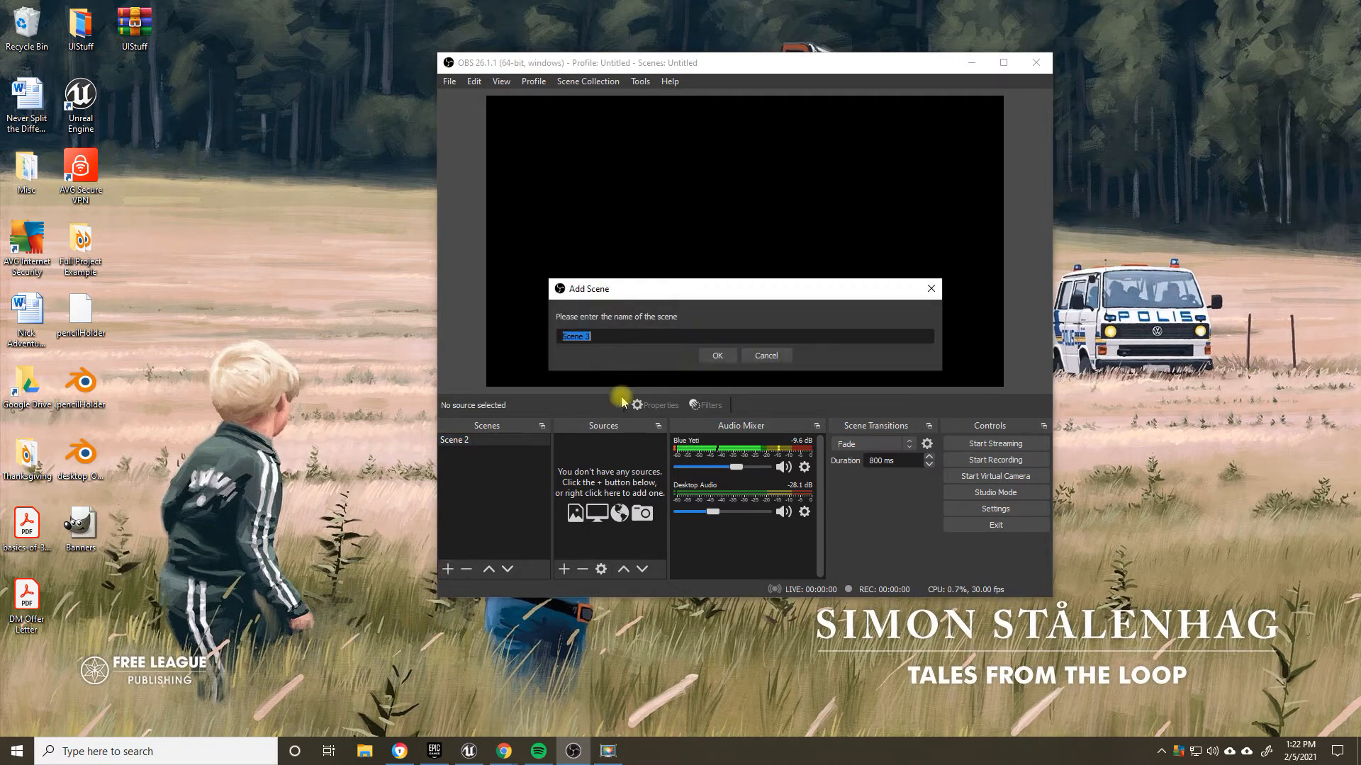
text(Yp)
text(utubeDes)
text(ktop)
key(Return)
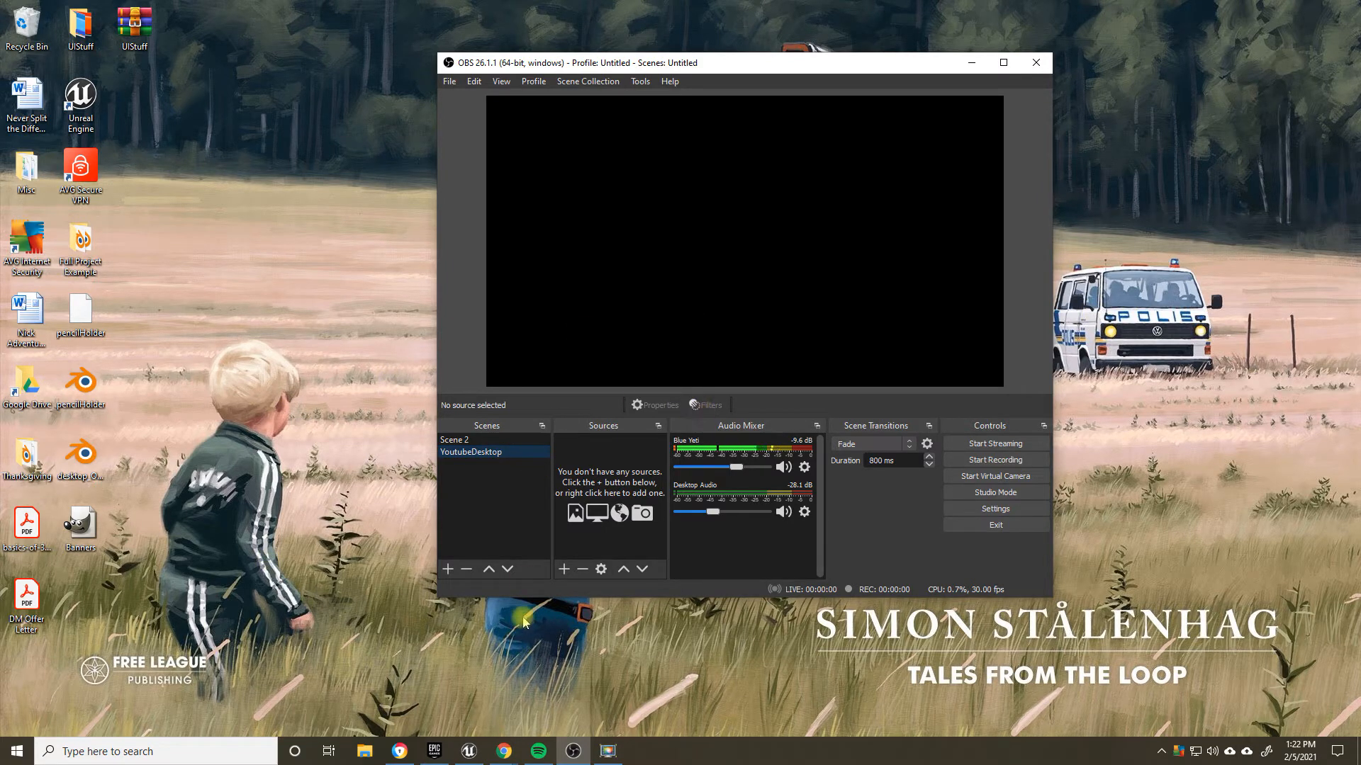
Step: Hide the Blue Yeti and Desktop Audio channels in the audio mixer
click(805, 467)
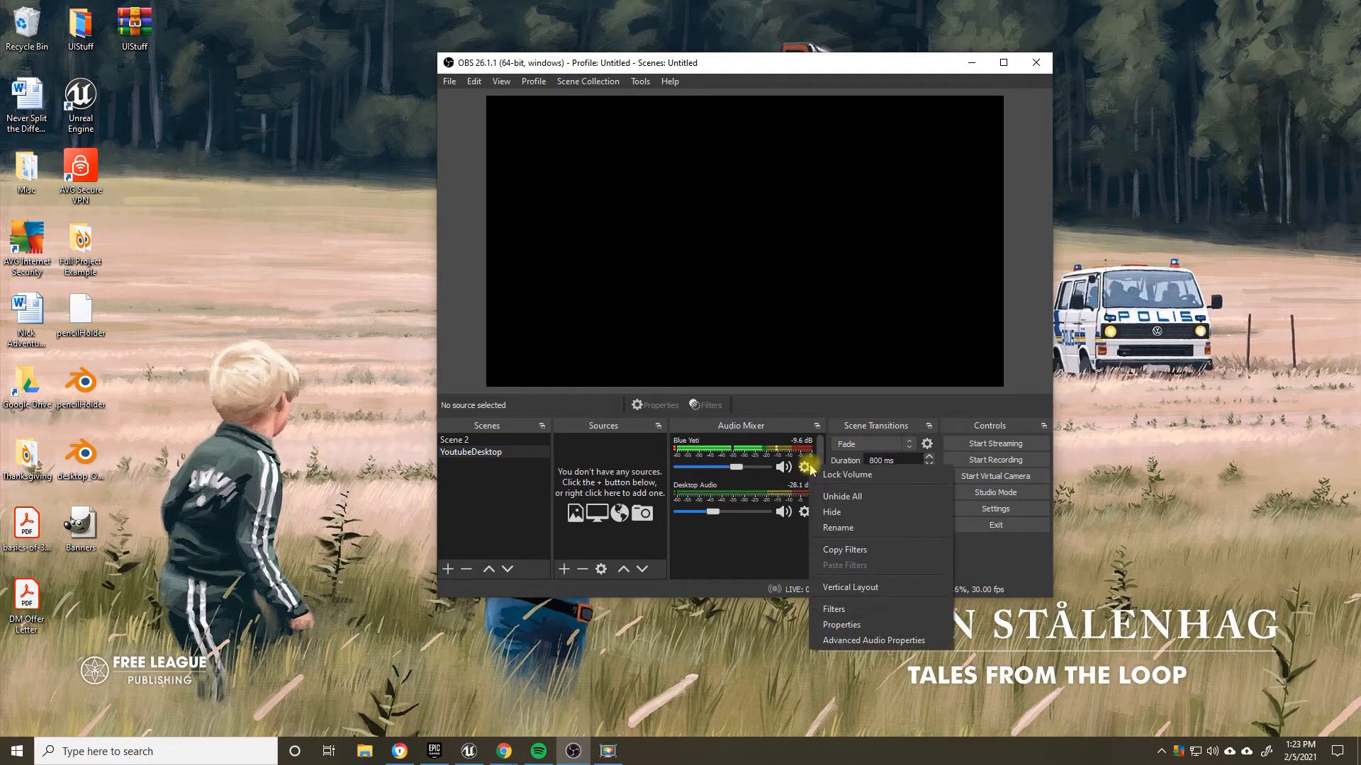
click(833, 518)
click(805, 467)
click(840, 517)
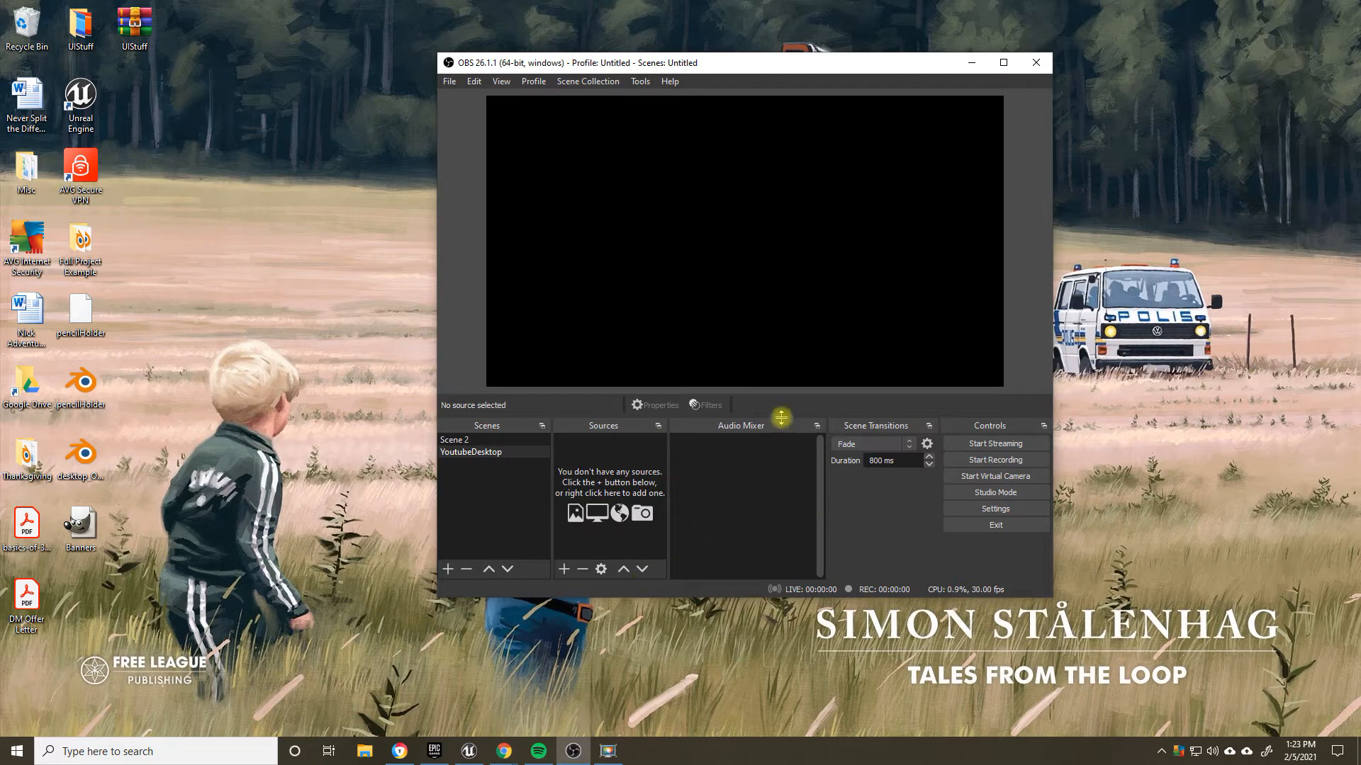
Step: Remove Scene 2 from the scene list and confirm the removal
click(473, 452)
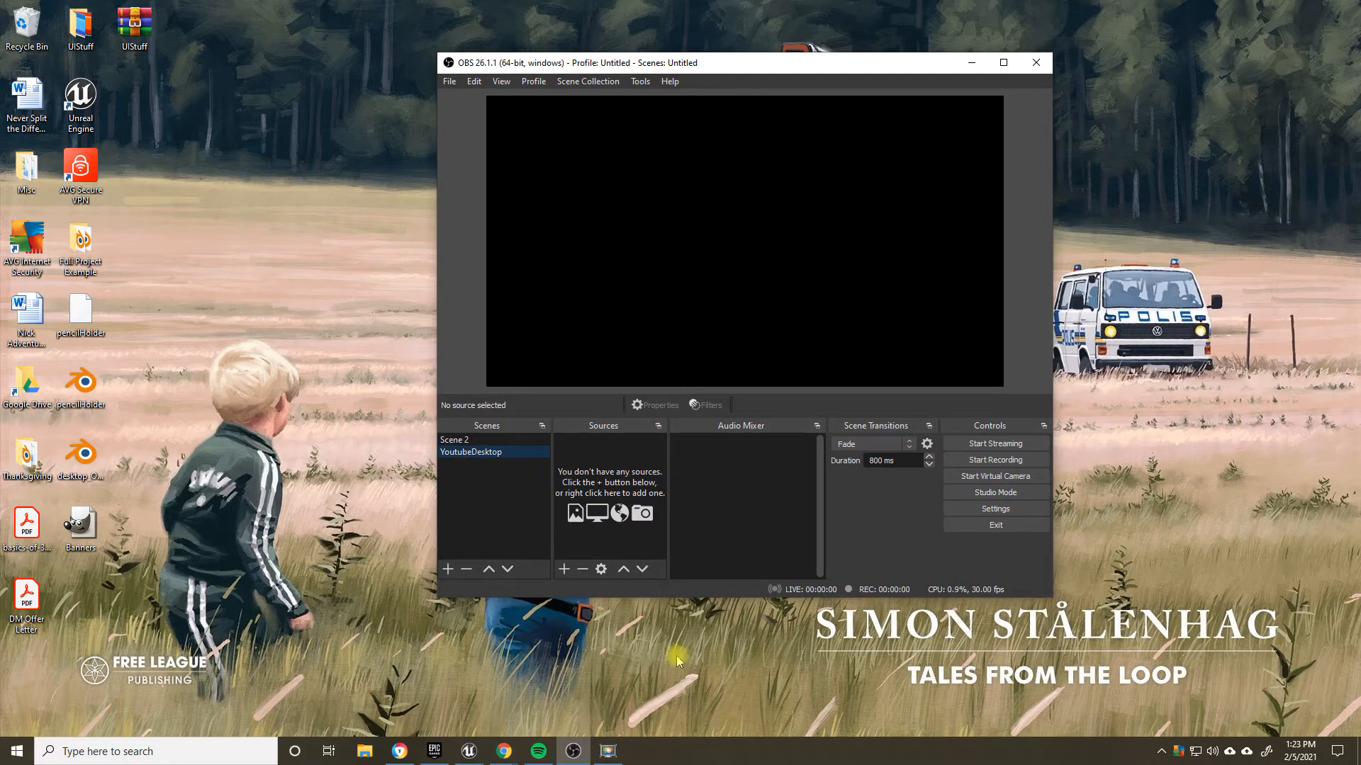
click(452, 441)
click(468, 570)
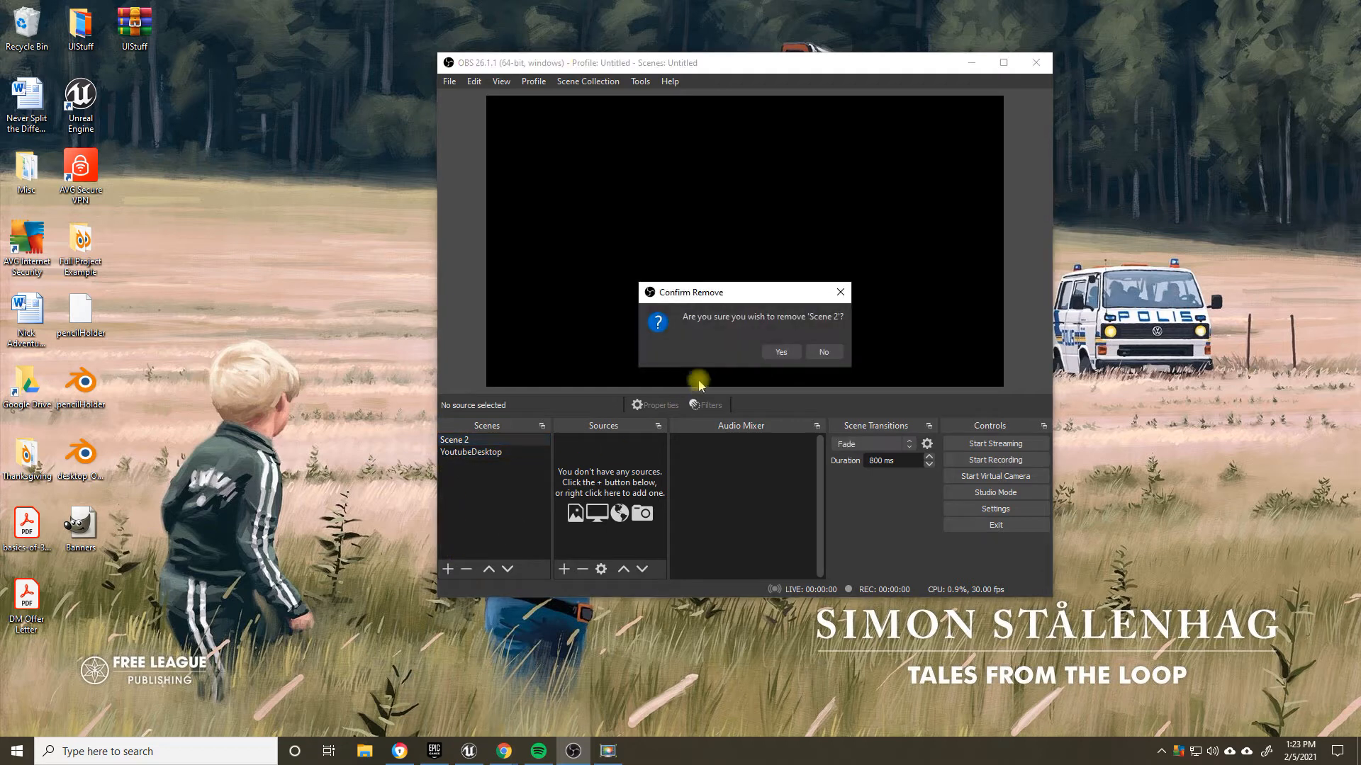
click(768, 348)
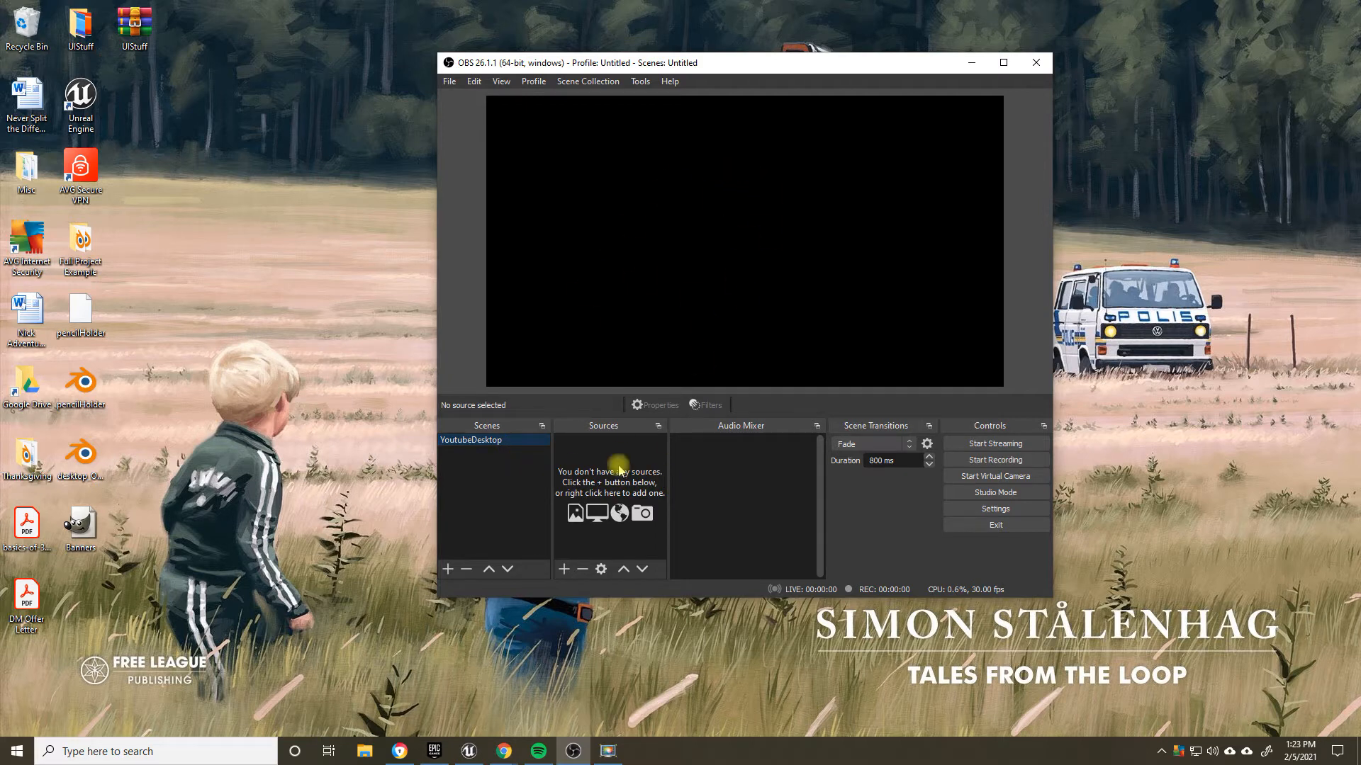
Step: Add a new Display Capture source named PrimaryDisplay to the YoutubeDesktop scene
click(563, 569)
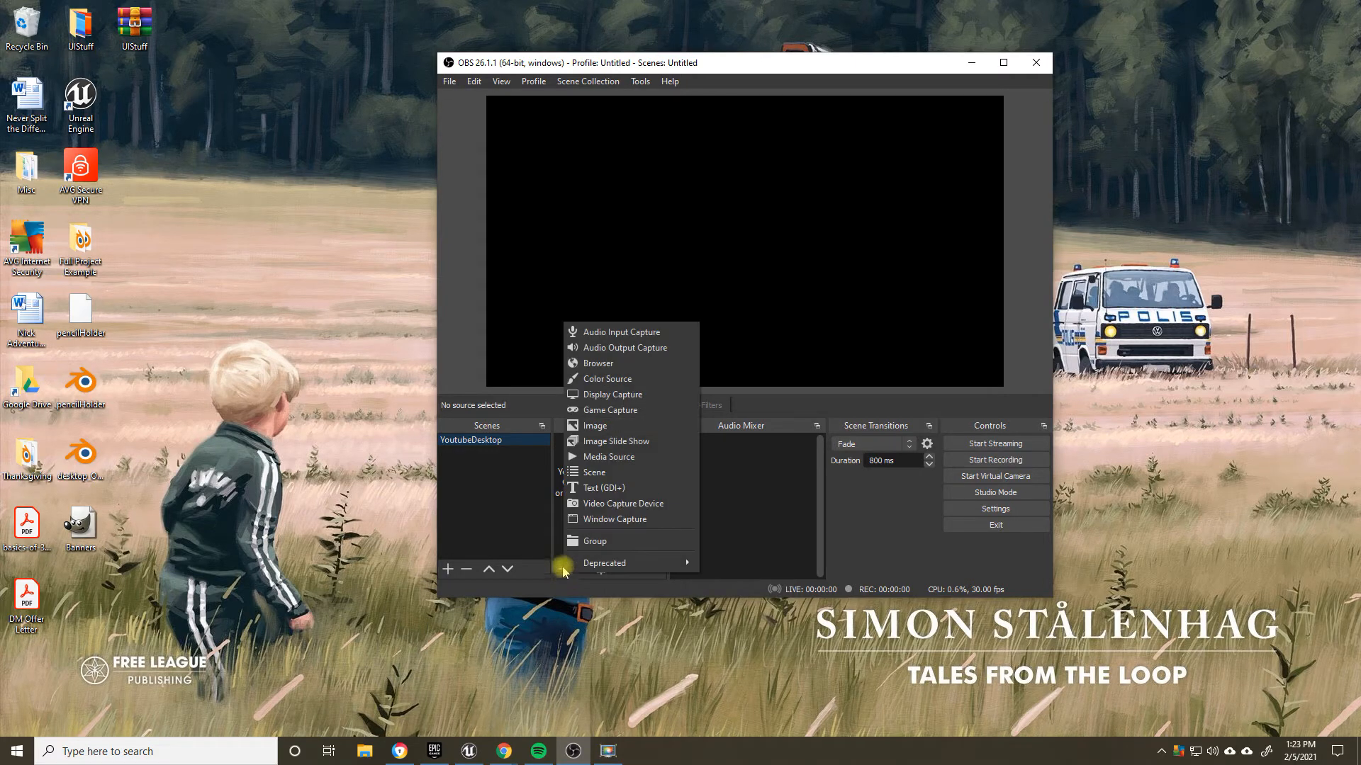
click(623, 394)
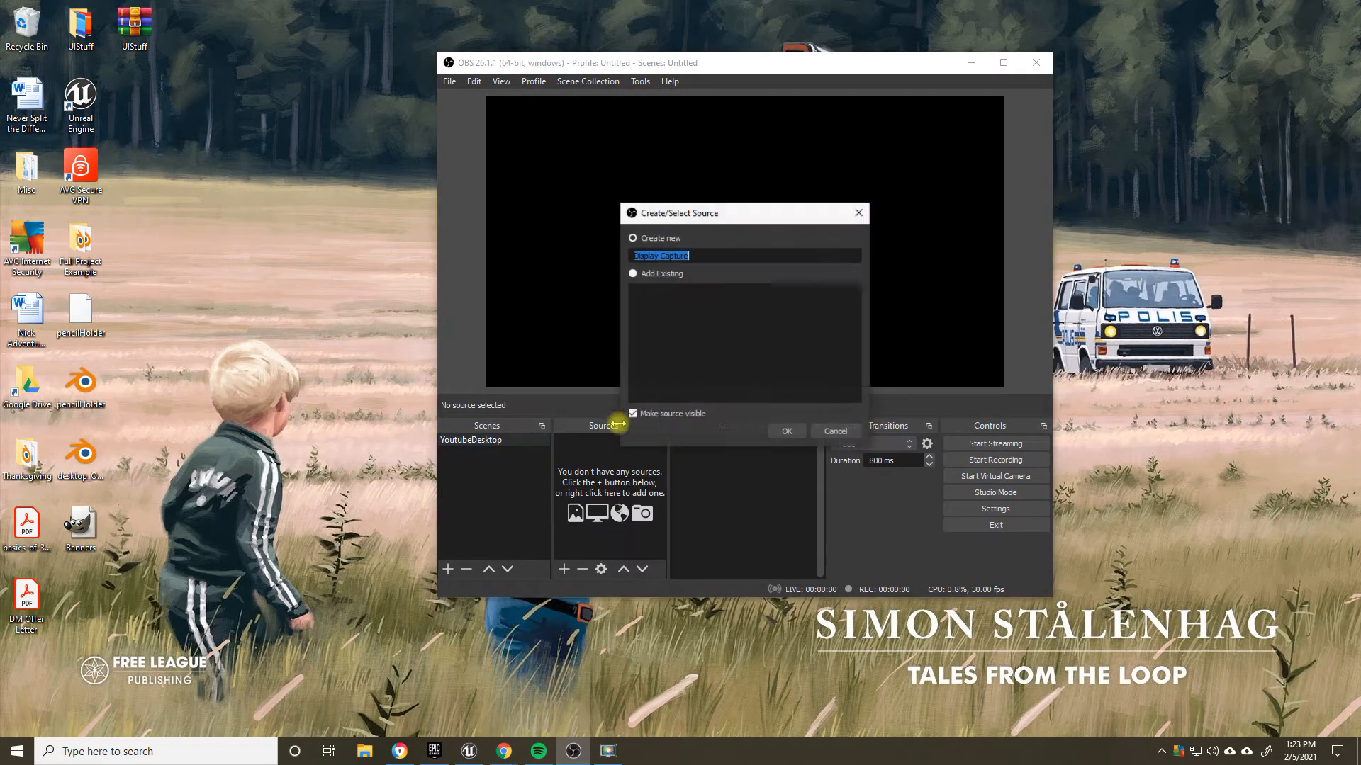
text(Pr)
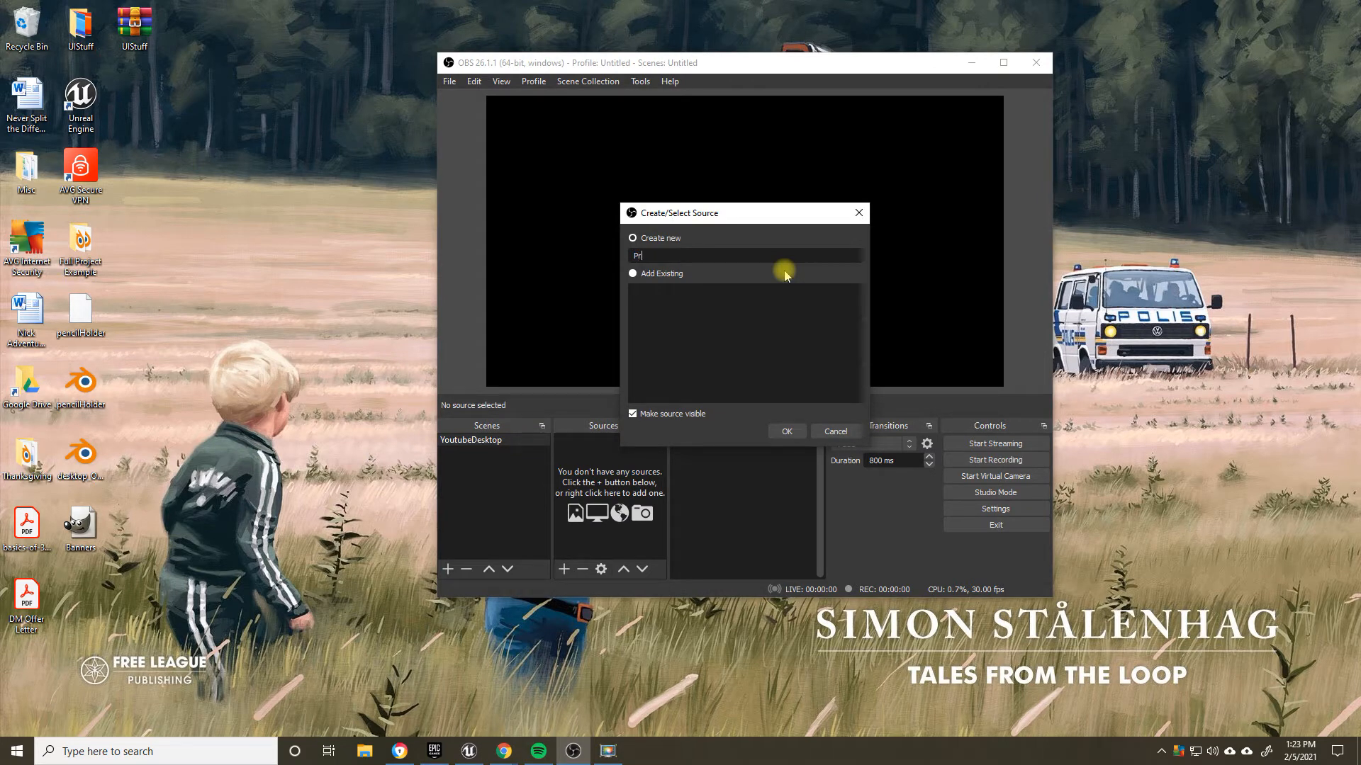
text(imaryD)
text(isp)
key(BackSpace)
text(splay)
click(787, 431)
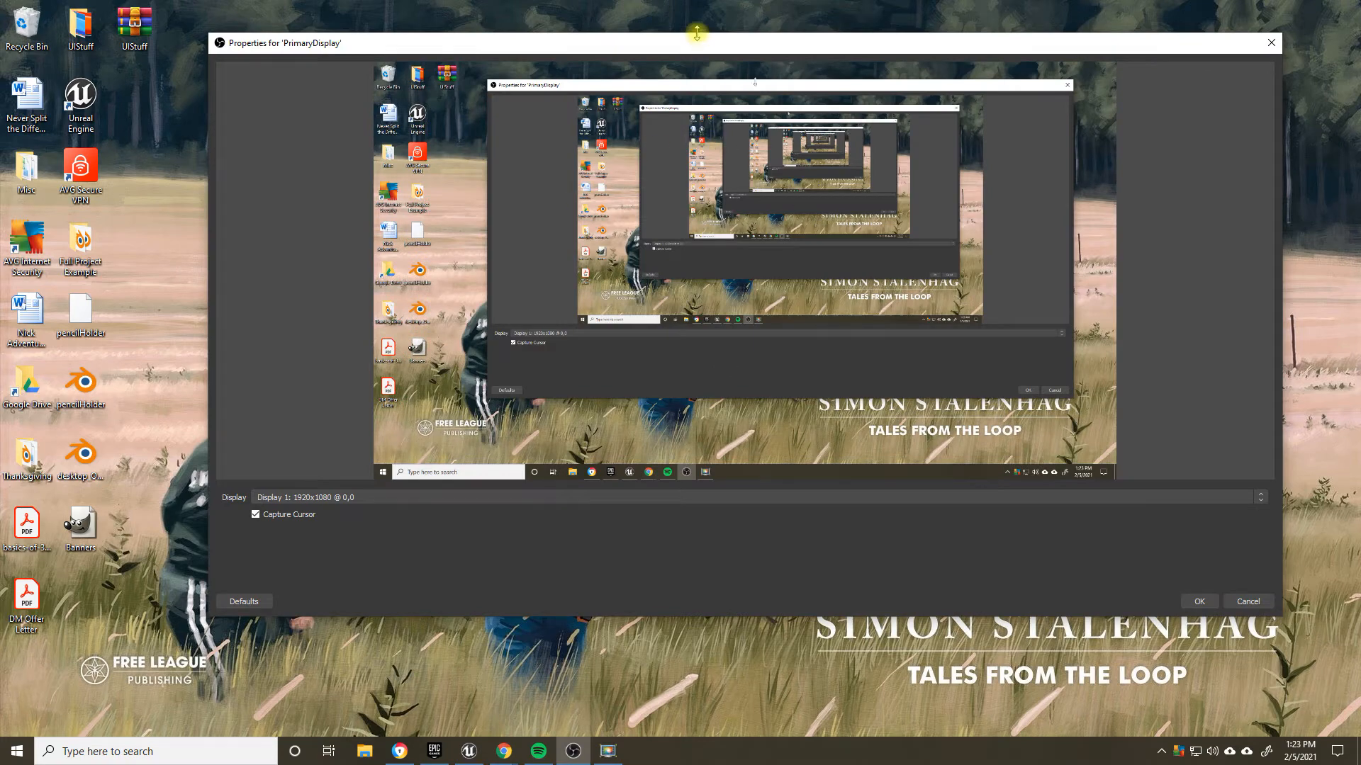
Step: Set PrimaryDisplay to capture Display 1: 1920x1080 @ 0,0 with Capture Cursor enabled, and accept the properties
drag(610, 46, 589, 20)
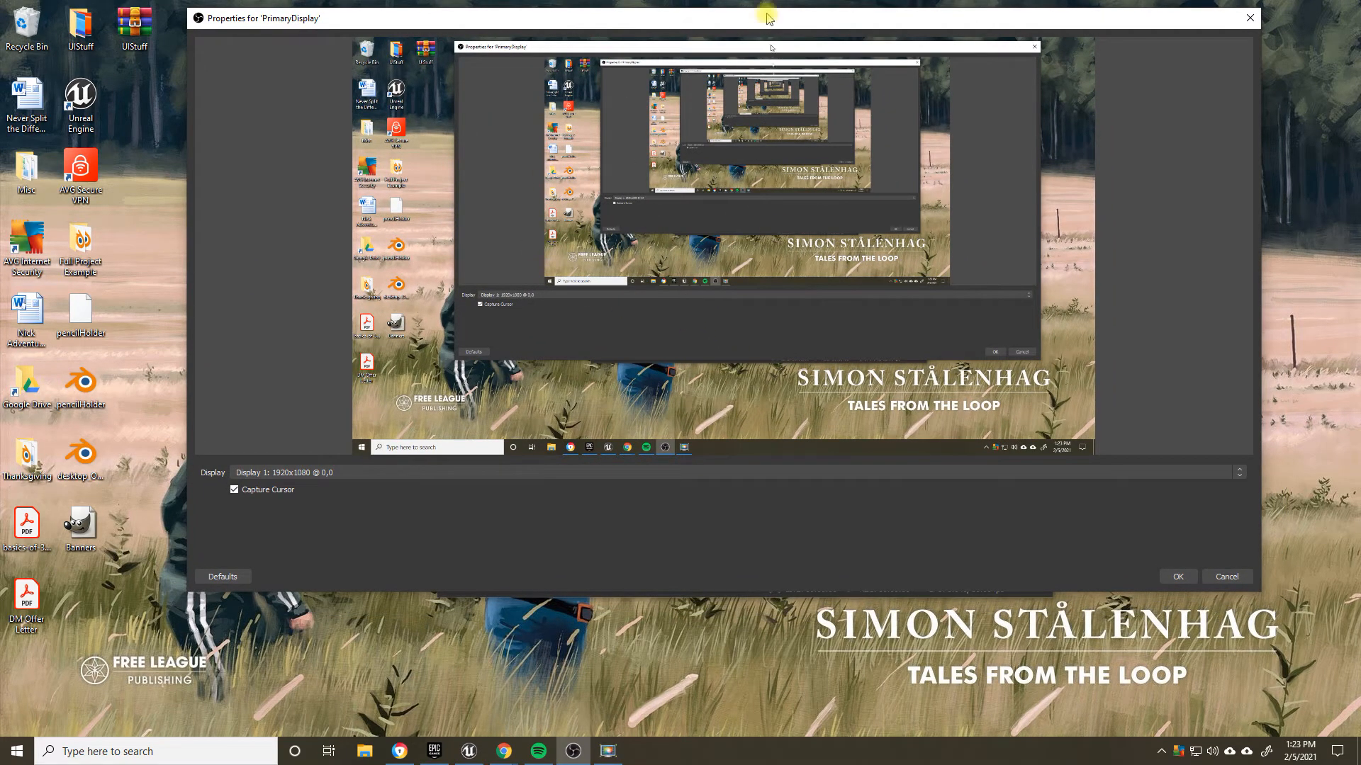
drag(765, 20, 744, 44)
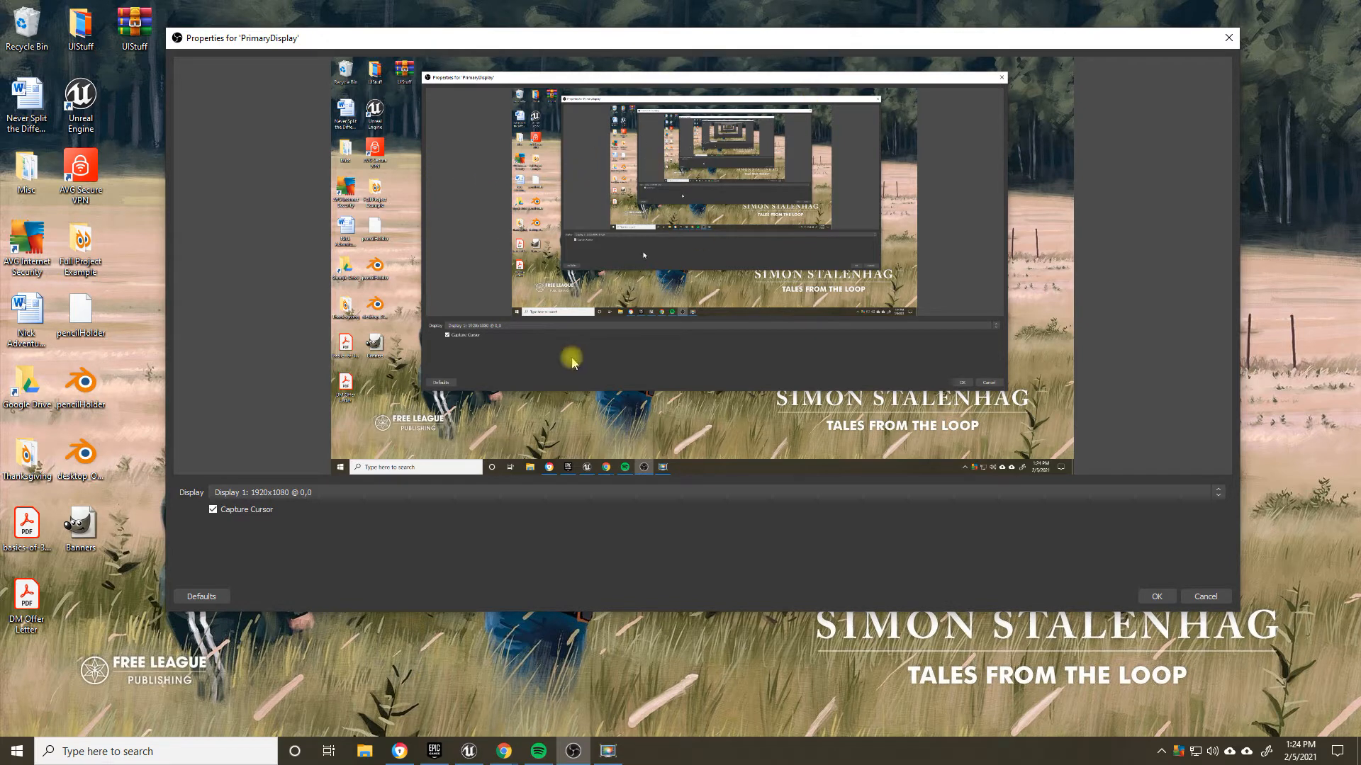
click(241, 492)
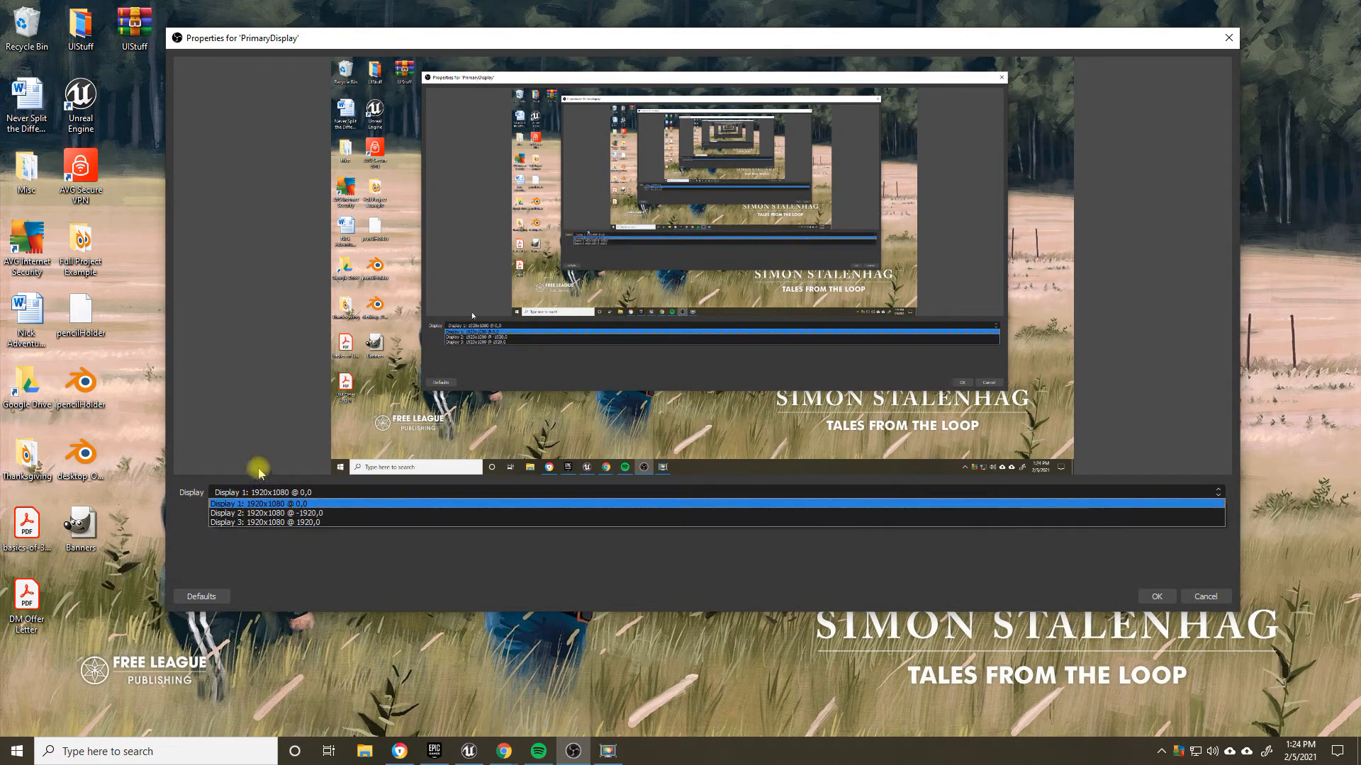
click(263, 503)
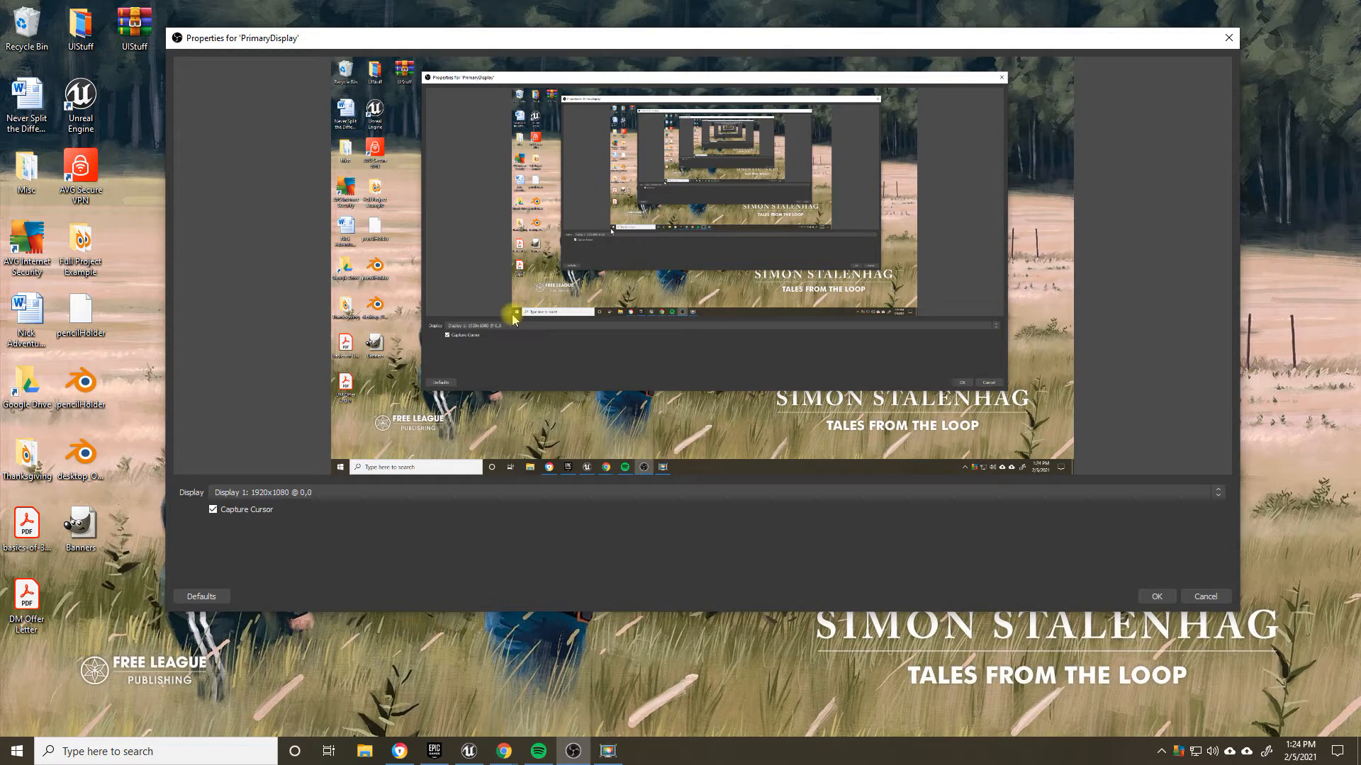
click(212, 509)
click(248, 509)
click(1160, 598)
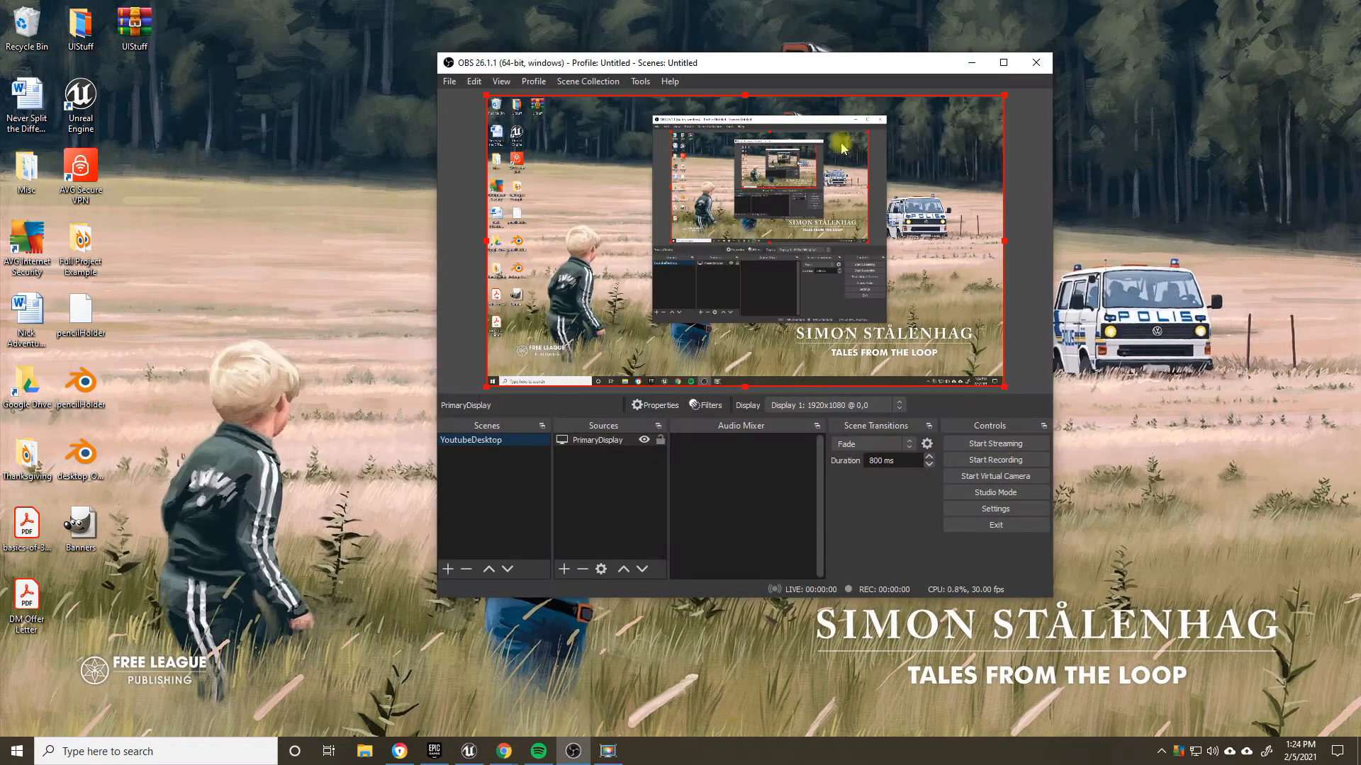
Step: Shrink the PrimaryDisplay source in the preview to a tiny box at the canvas's upper-left corner and deselect it
drag(792, 71, 1013, 41)
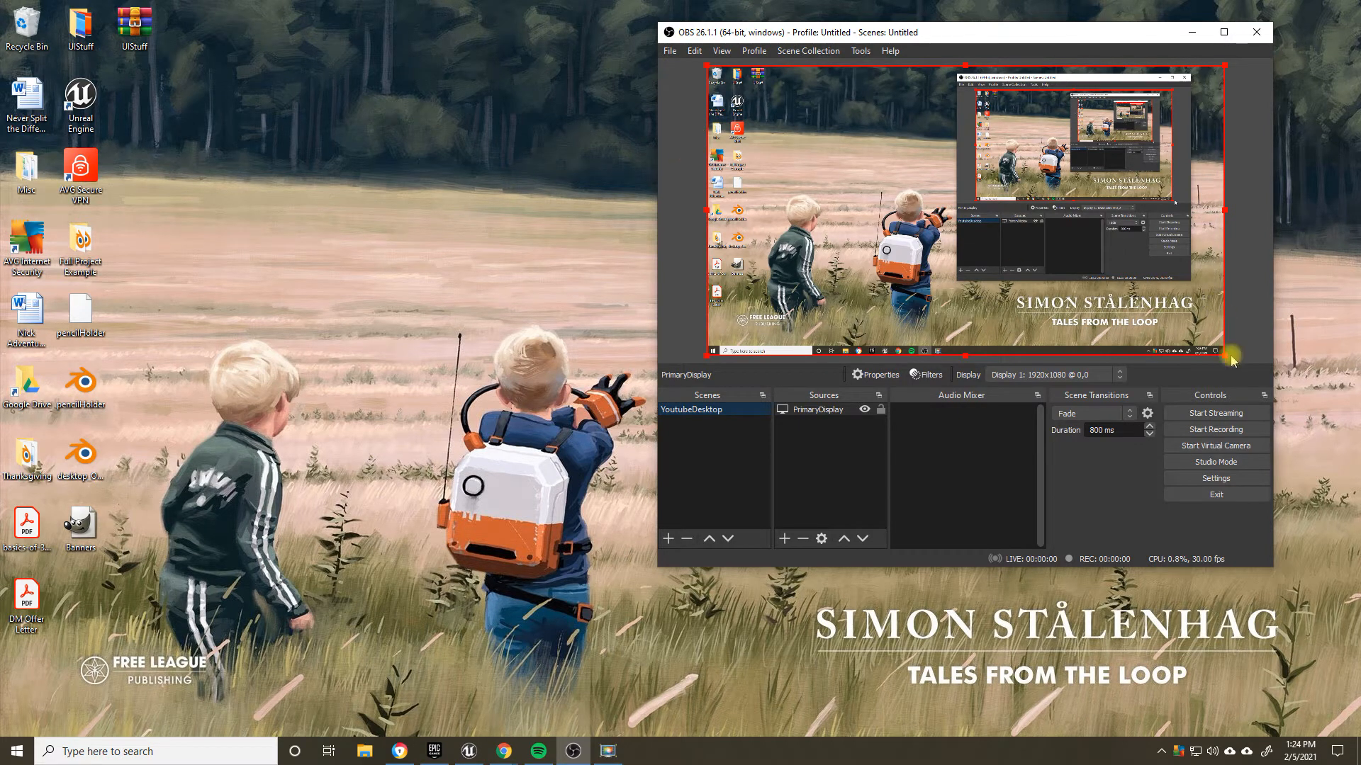
drag(1225, 355, 693, 67)
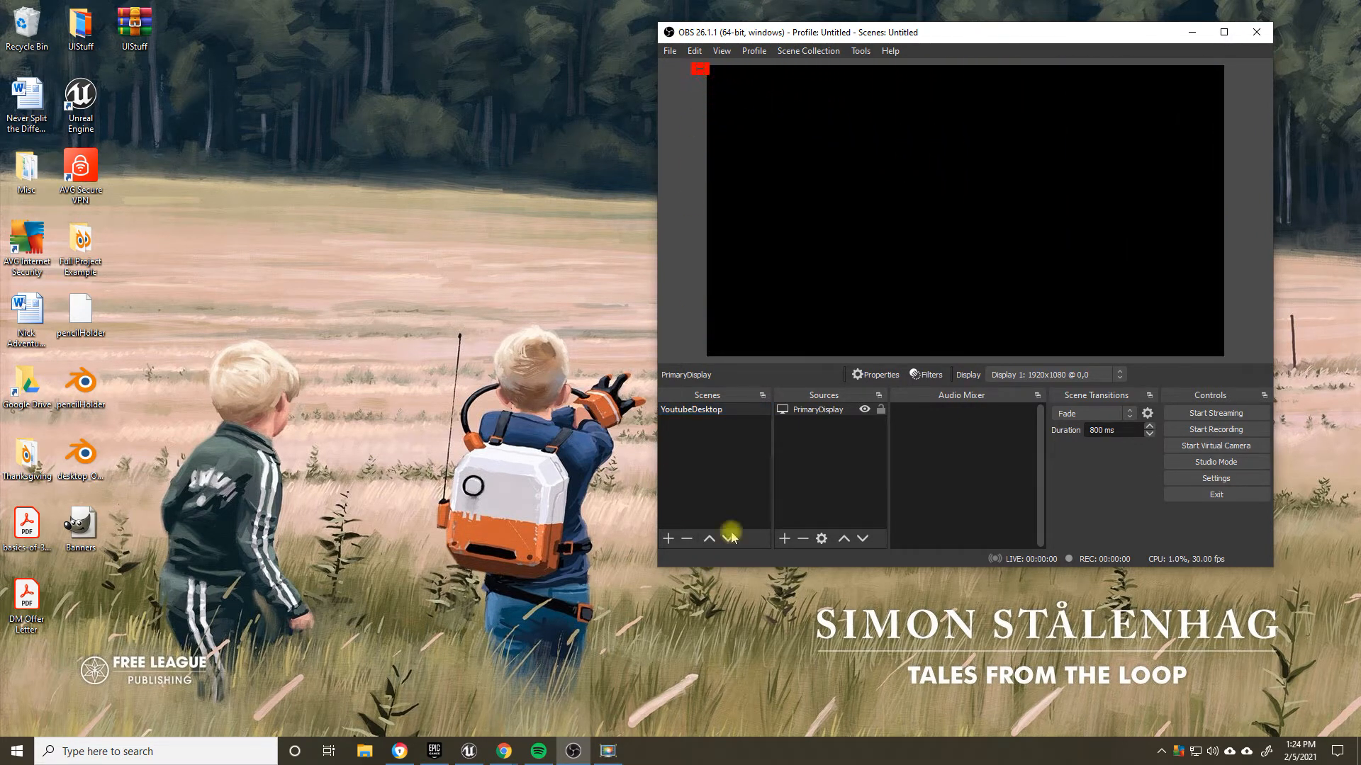
click(815, 465)
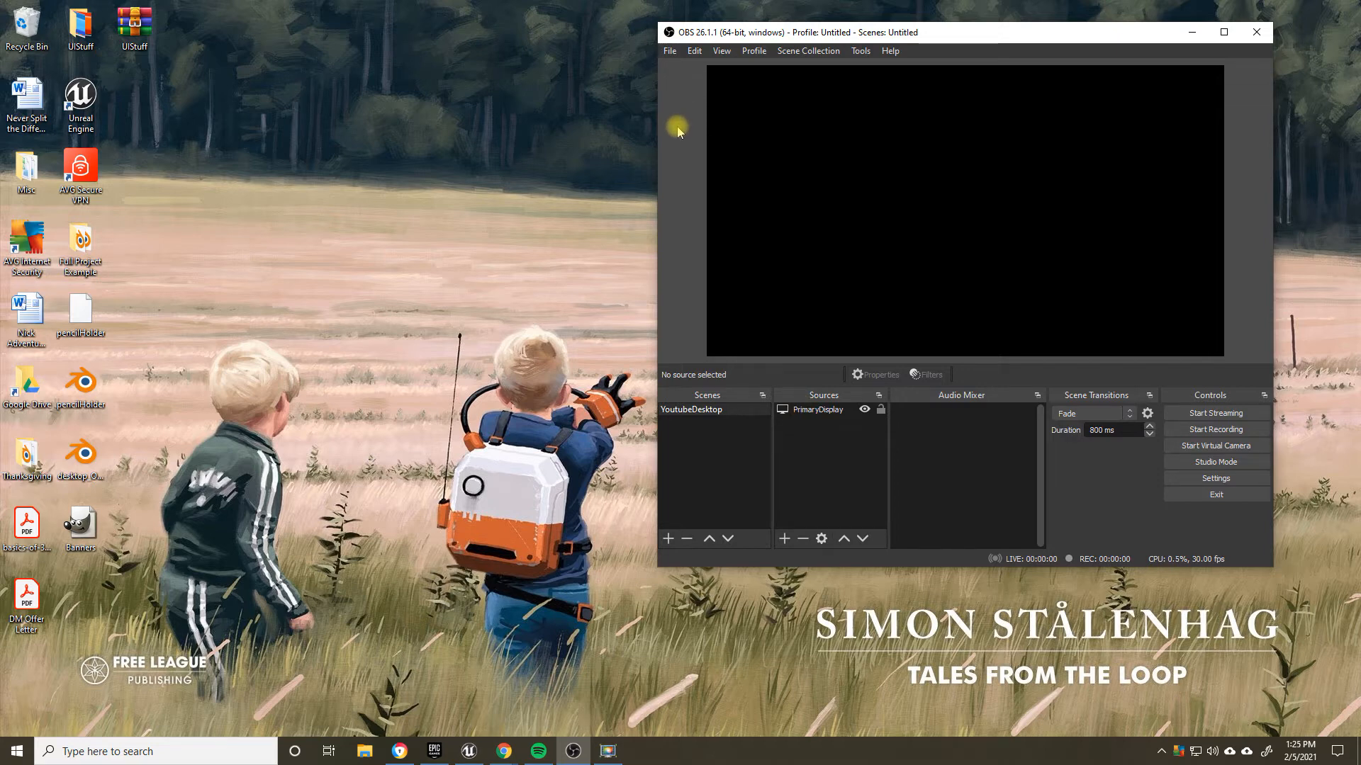
Step: Select the shrunken PrimaryDisplay source and transform it with Fit to screen
click(822, 411)
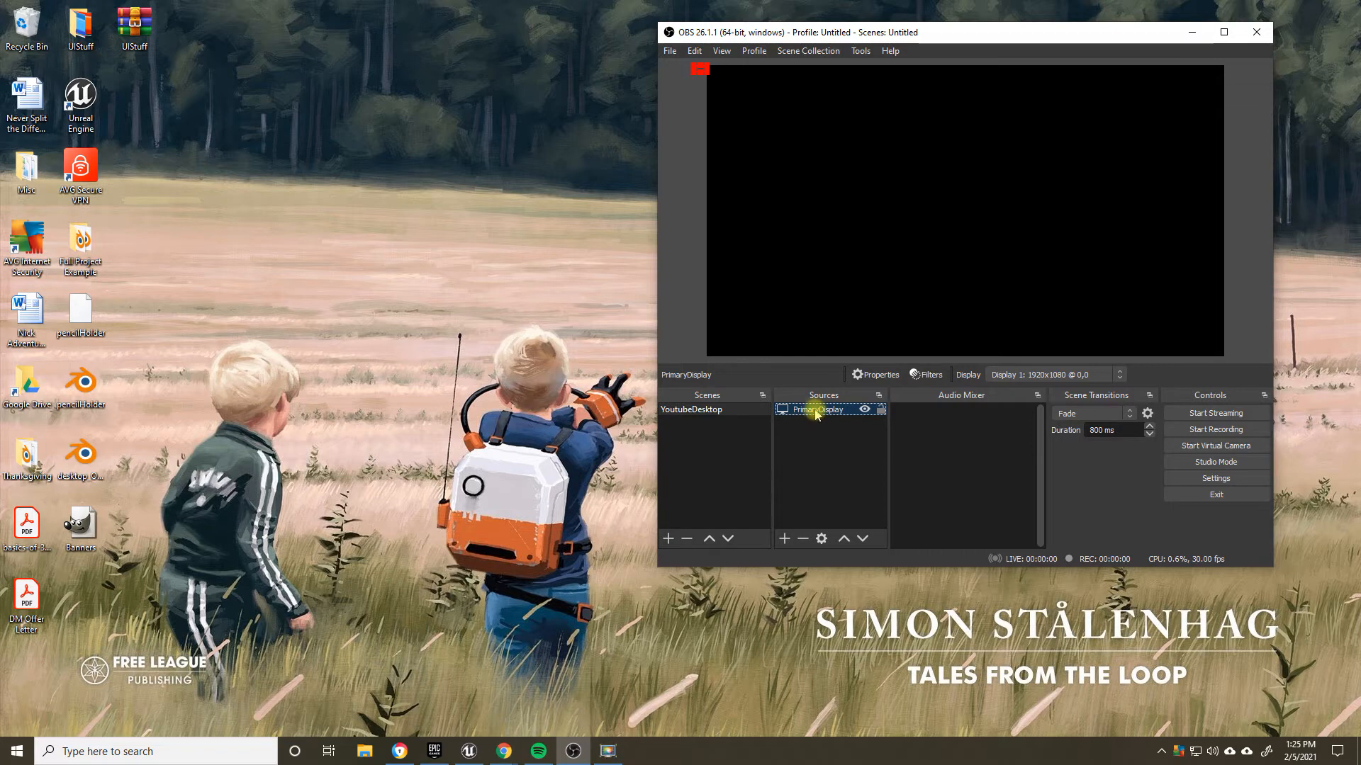
right_click(915, 190)
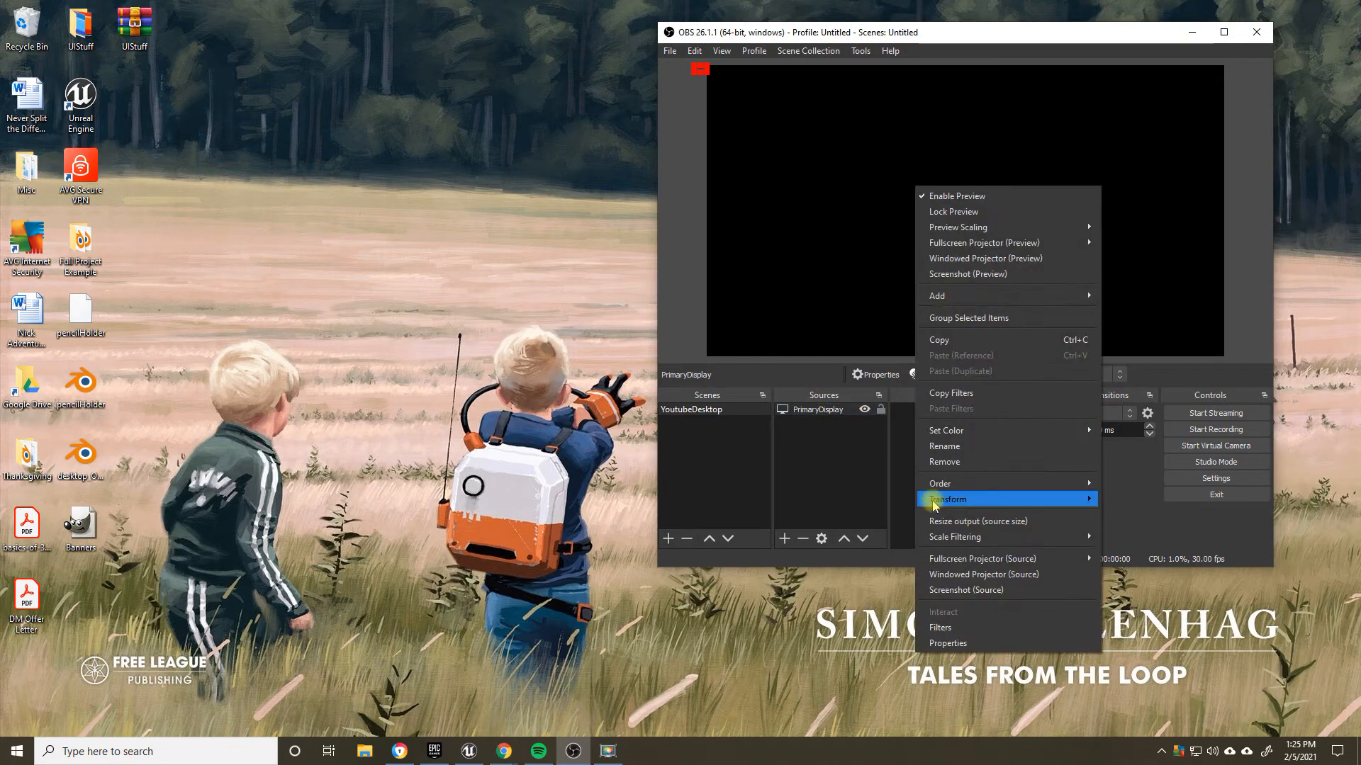
mouse_move(1093, 505)
click(1166, 660)
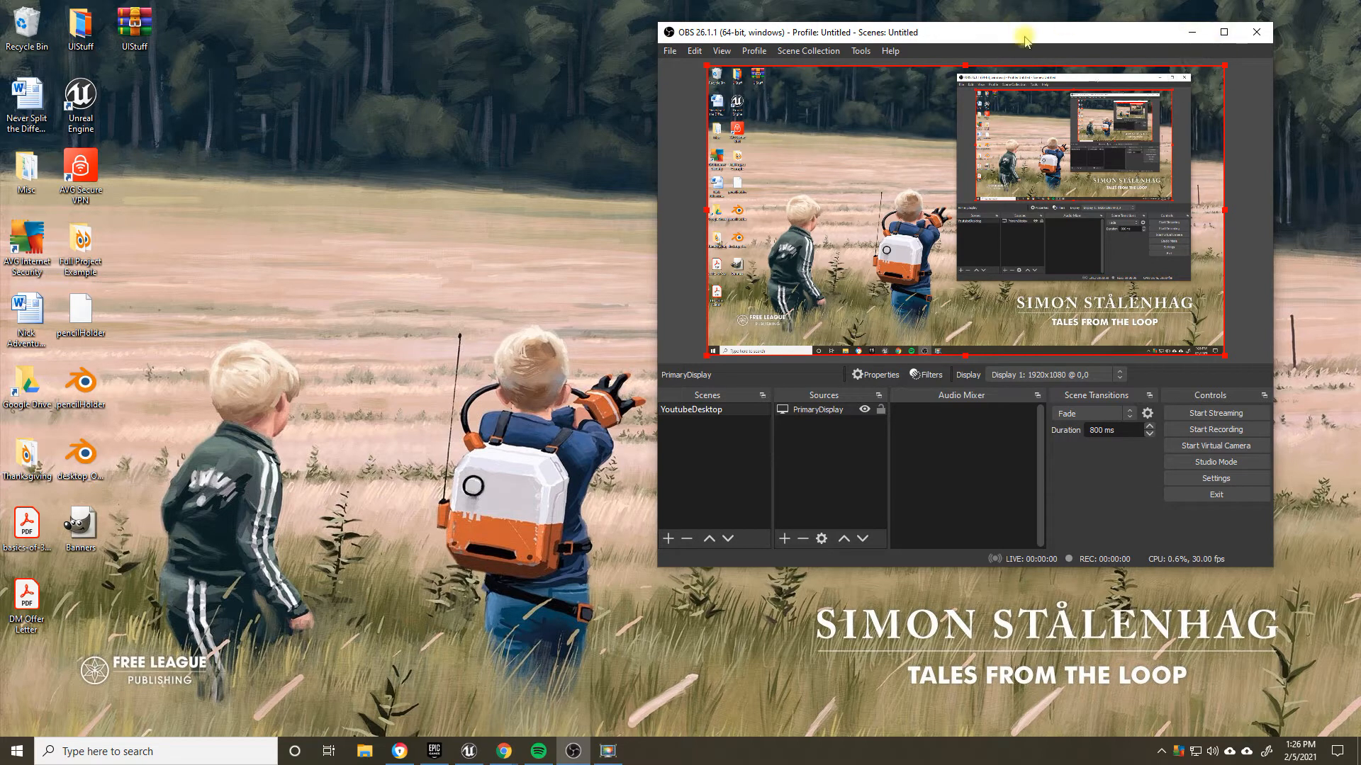
Step: Lock the PrimaryDisplay source against editing and unlock it again
drag(1023, 37, 920, 44)
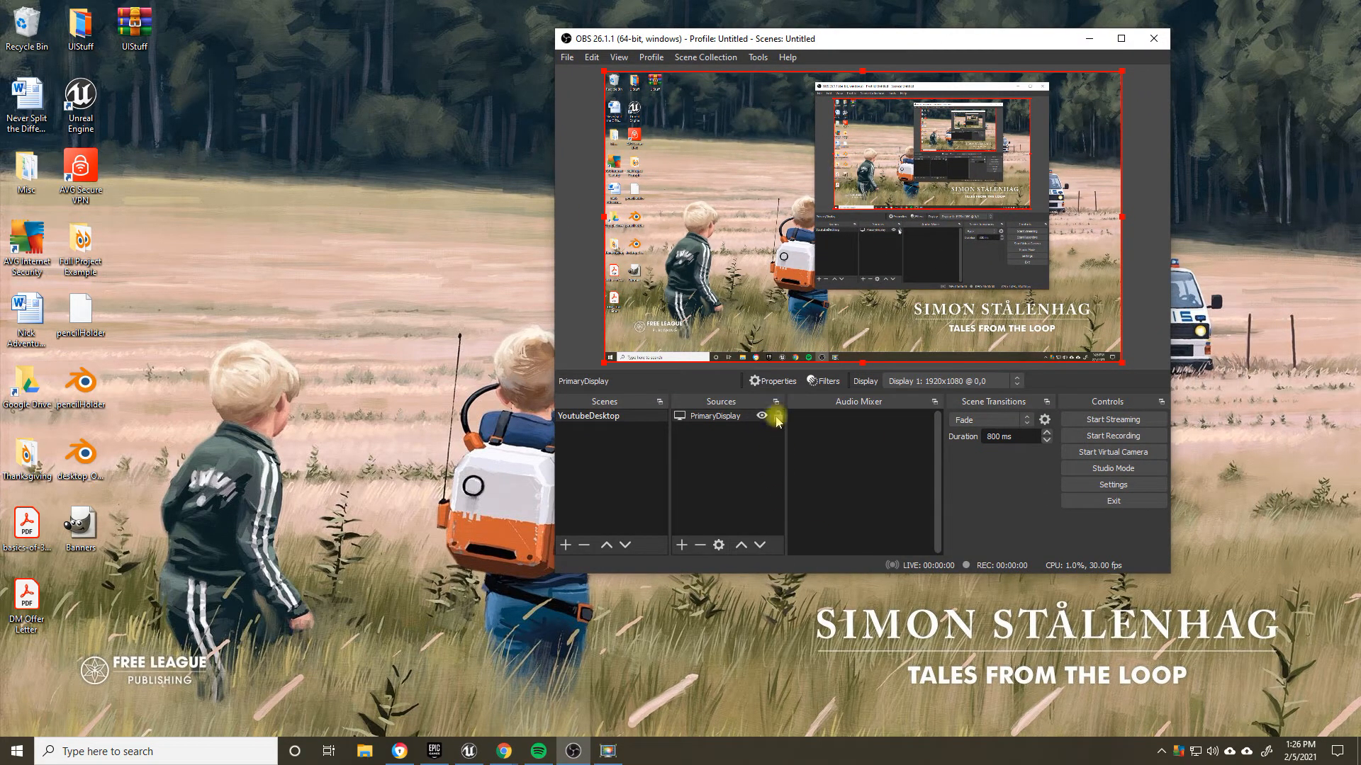
click(777, 417)
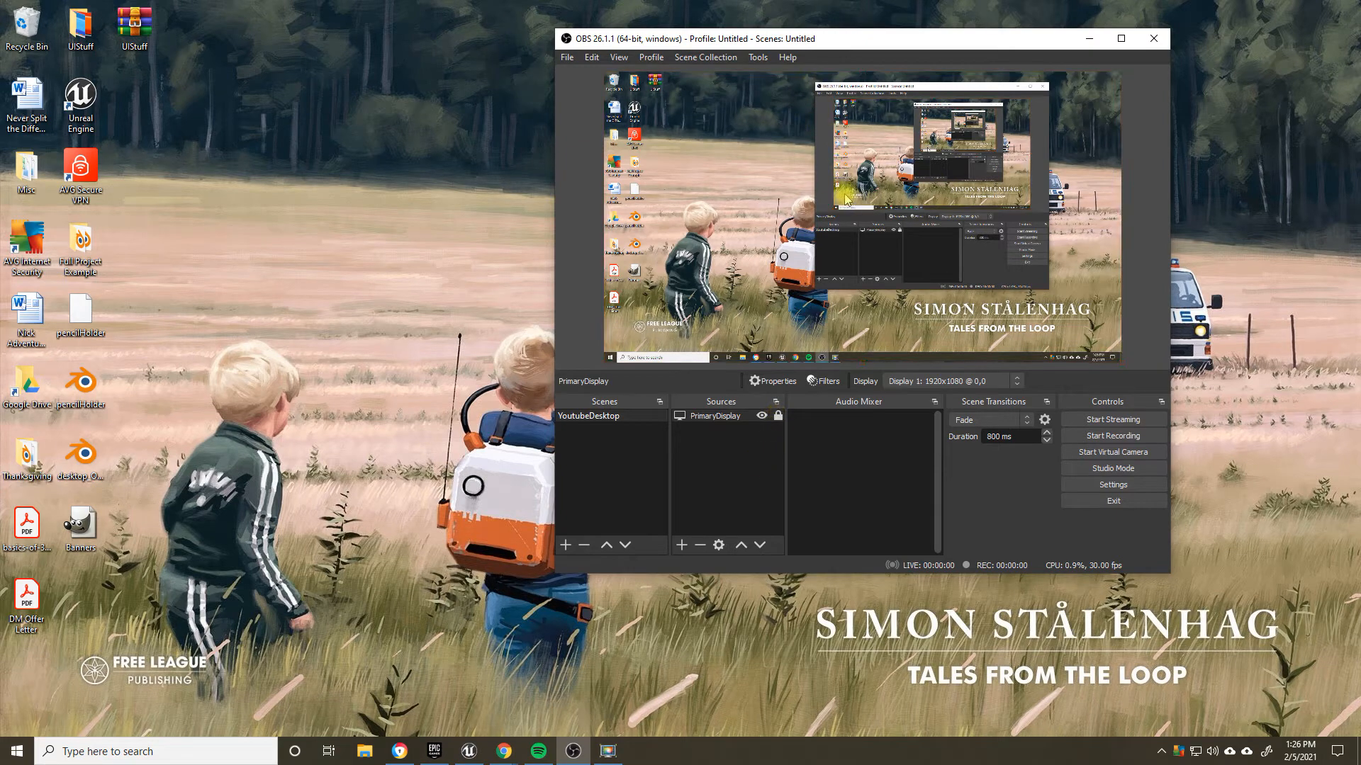
click(777, 416)
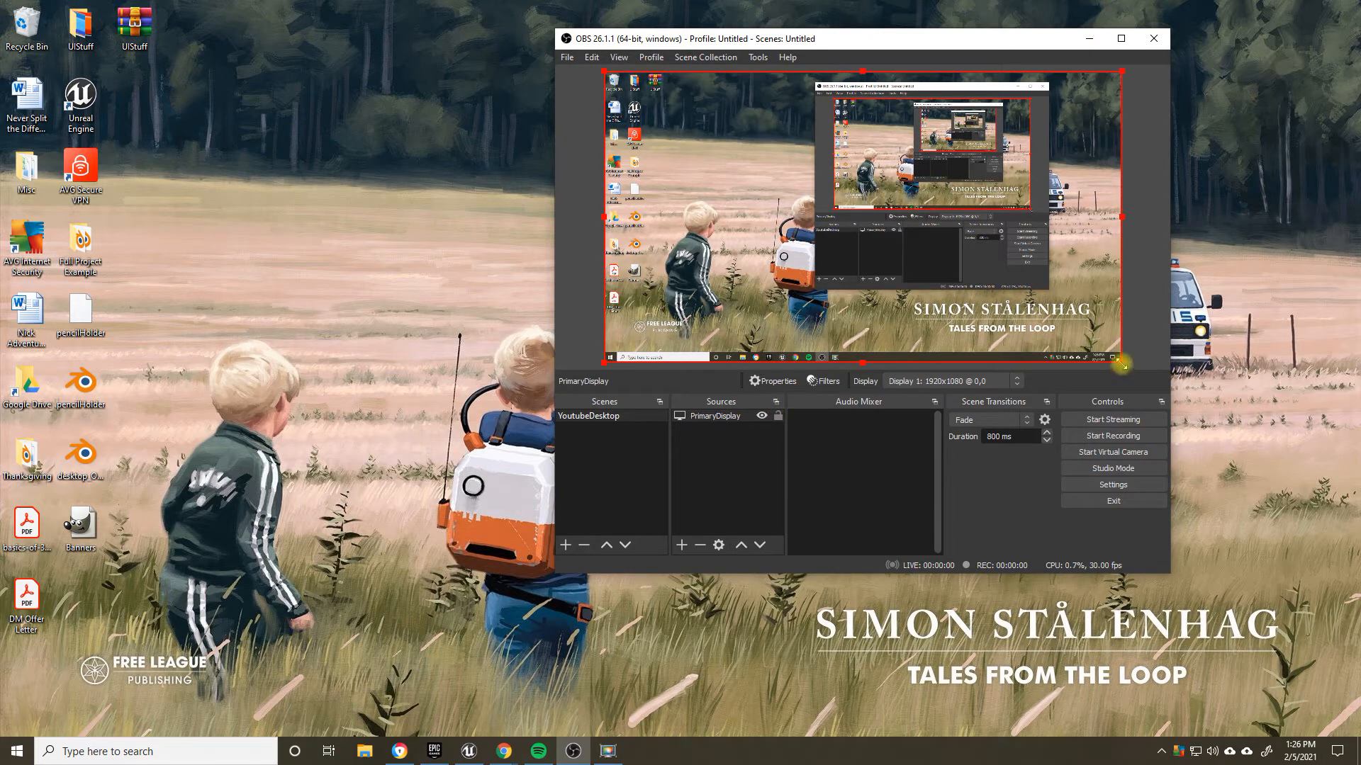
Step: Shrink the PrimaryDisplay source to under half the canvas width and move it to the canvas's upper-right corner
drag(1121, 361, 819, 183)
drag(702, 124, 1006, 124)
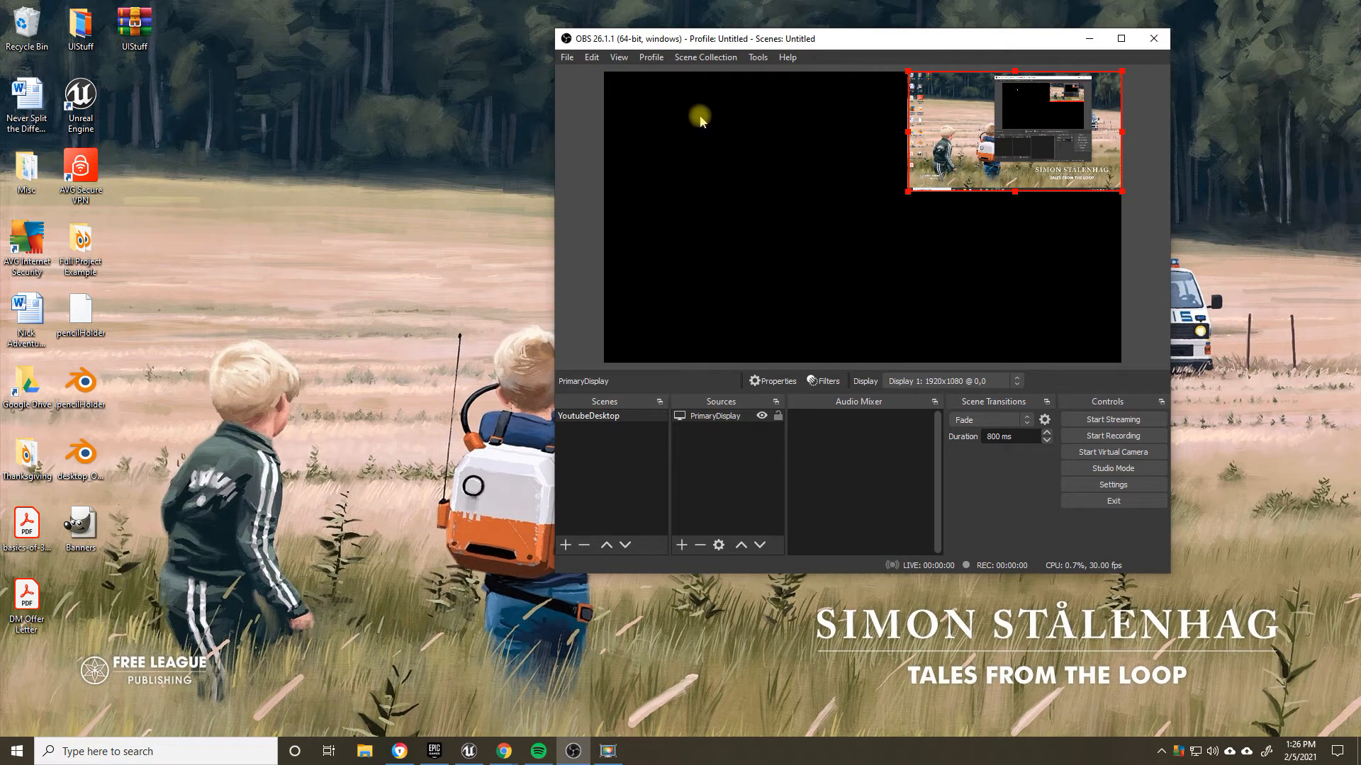
Step: Apply Fit to screen to the PrimaryDisplay source and lock it in place
right_click(852, 178)
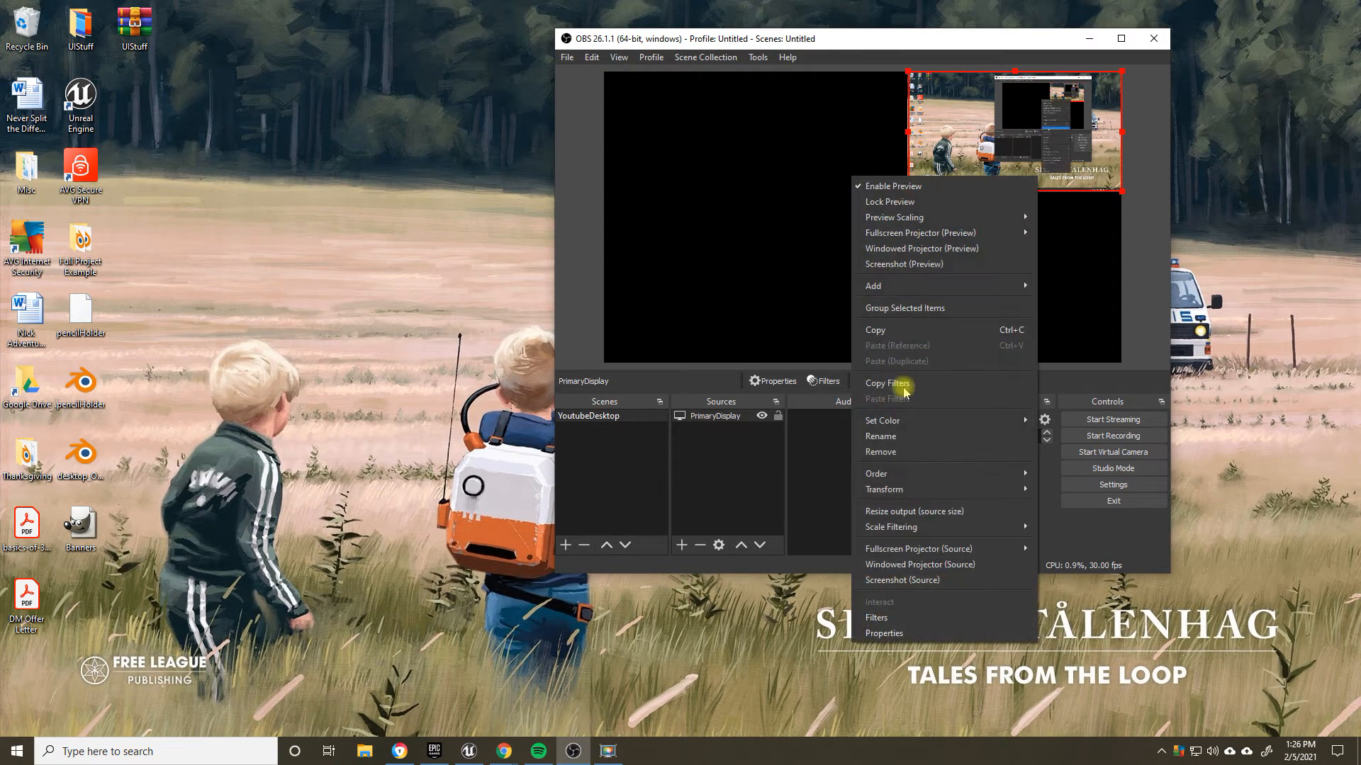
mouse_move(921, 489)
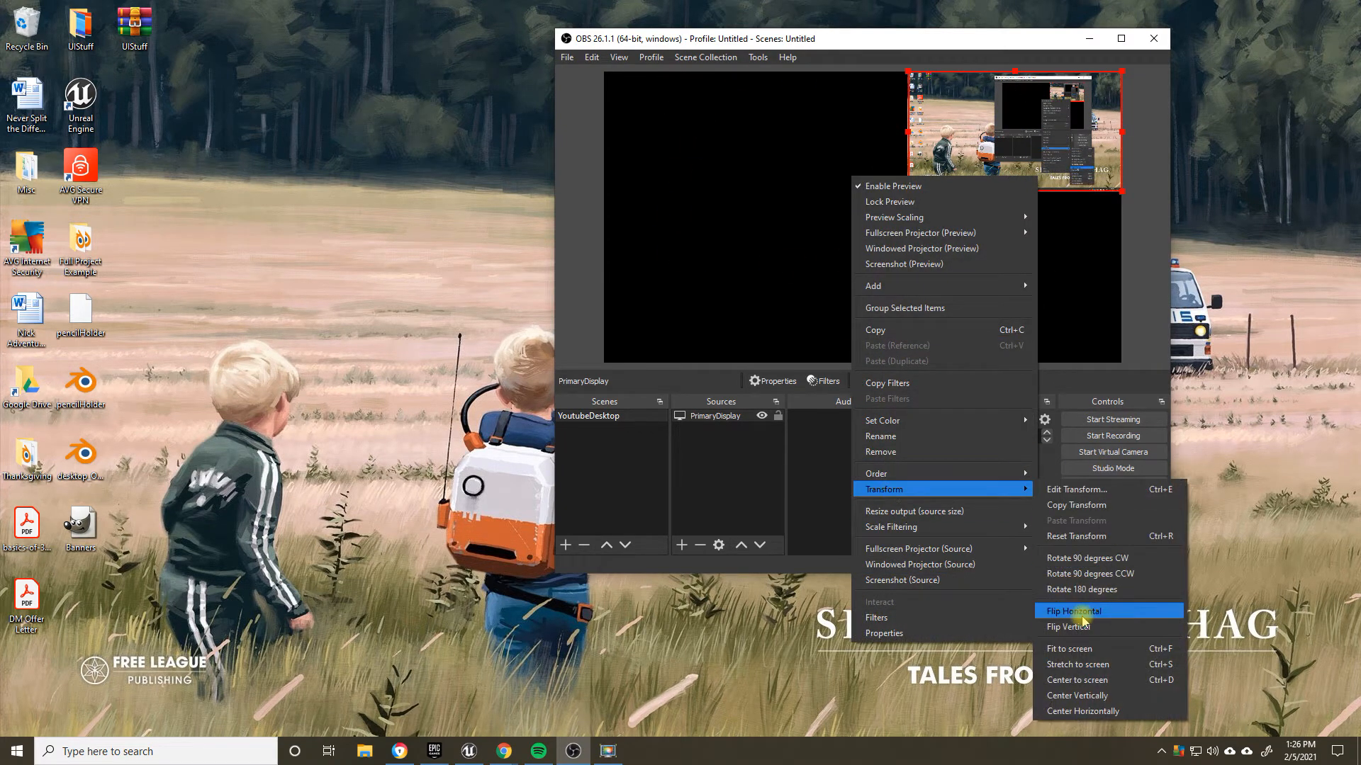
click(1084, 649)
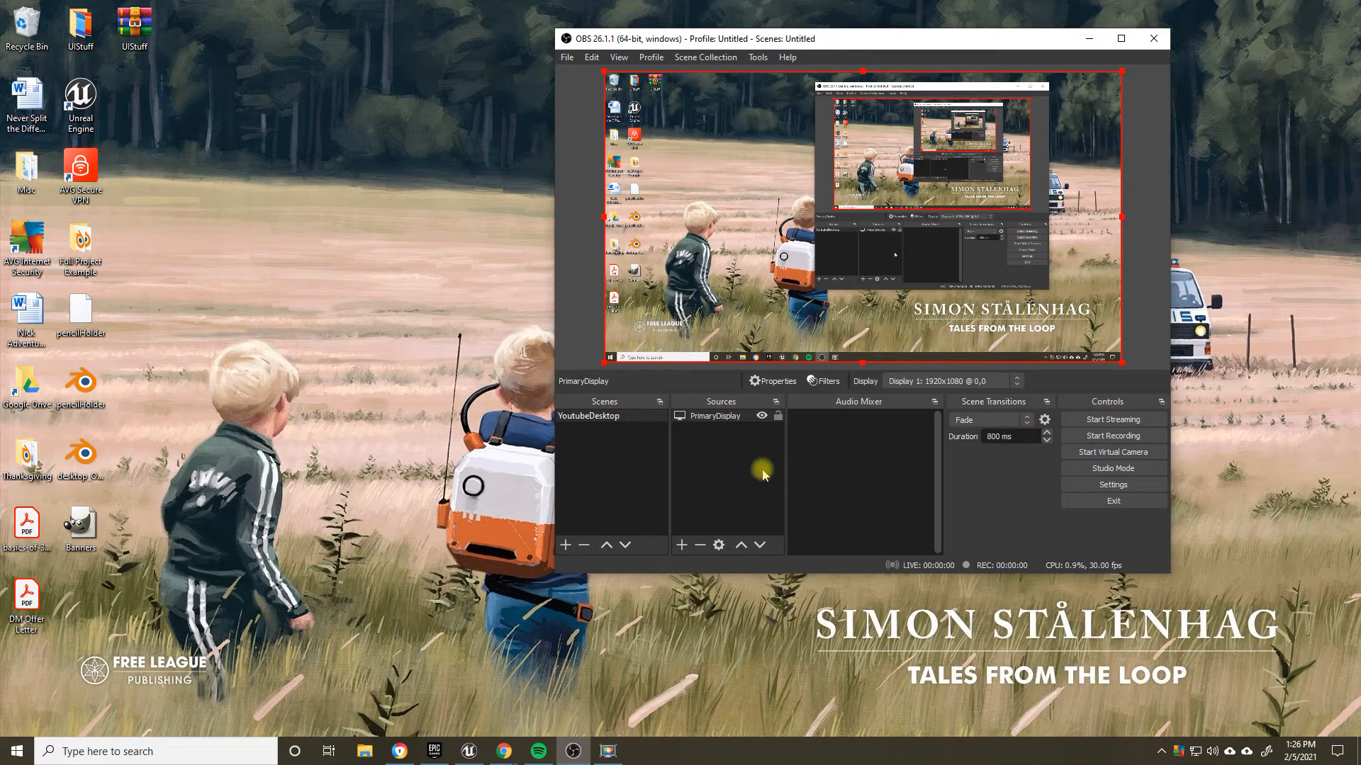
click(777, 416)
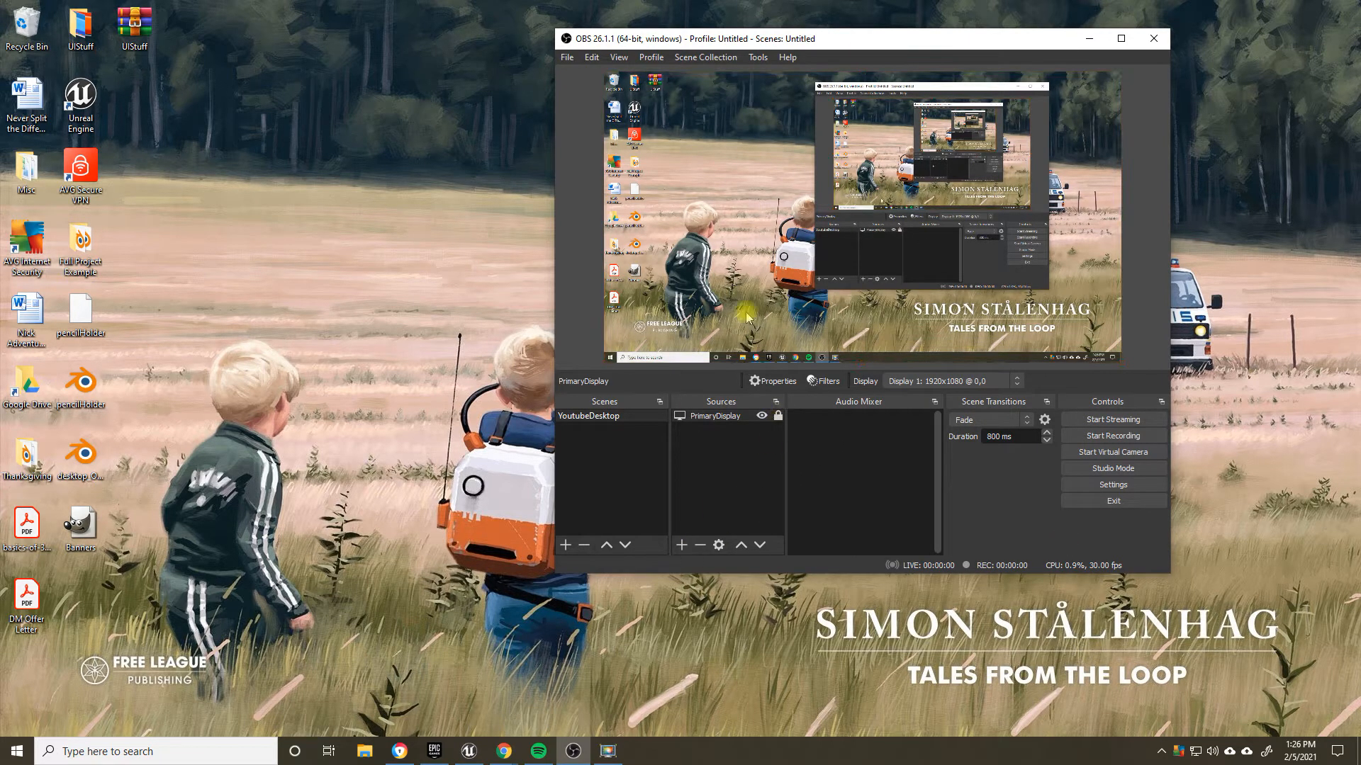
click(942, 146)
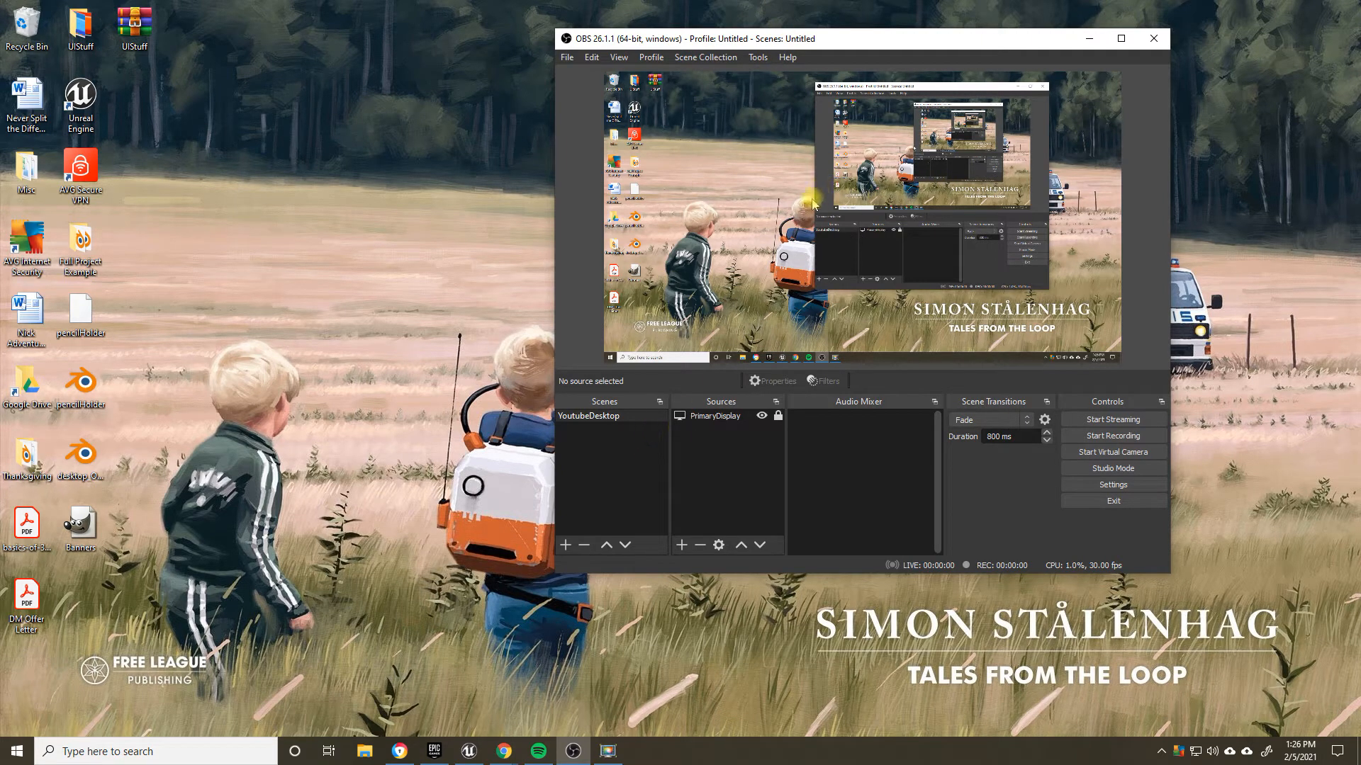
Step: Add a new Video Capture Device source named Webcam to the scene
click(682, 546)
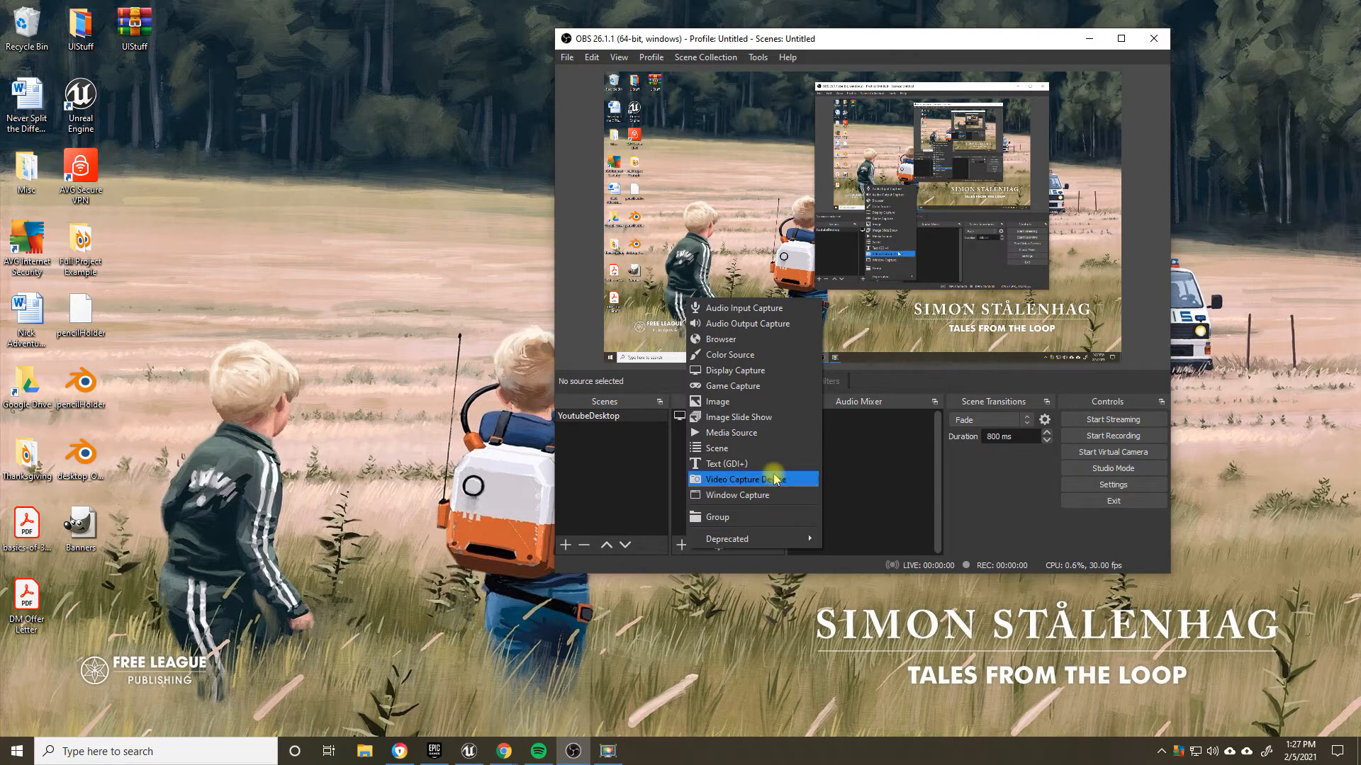
click(724, 481)
text(Webcam)
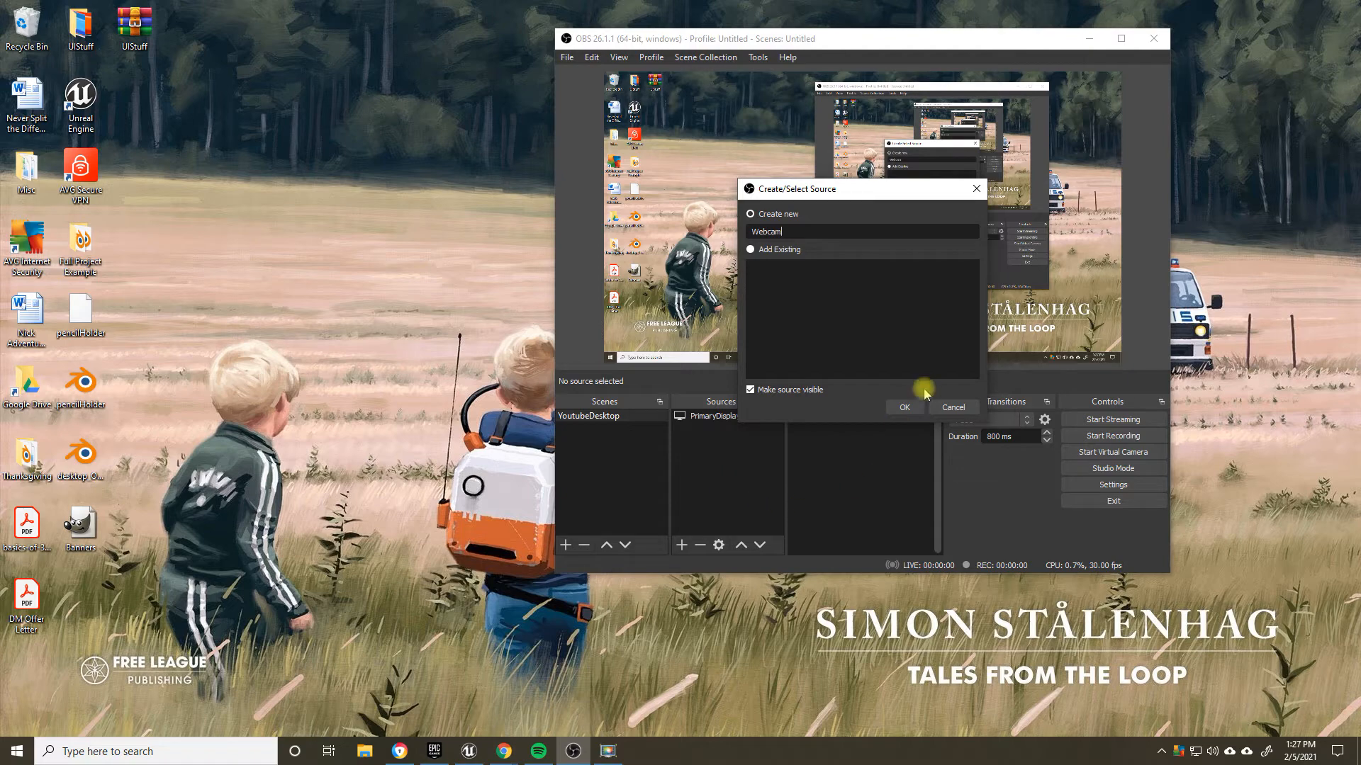
click(904, 407)
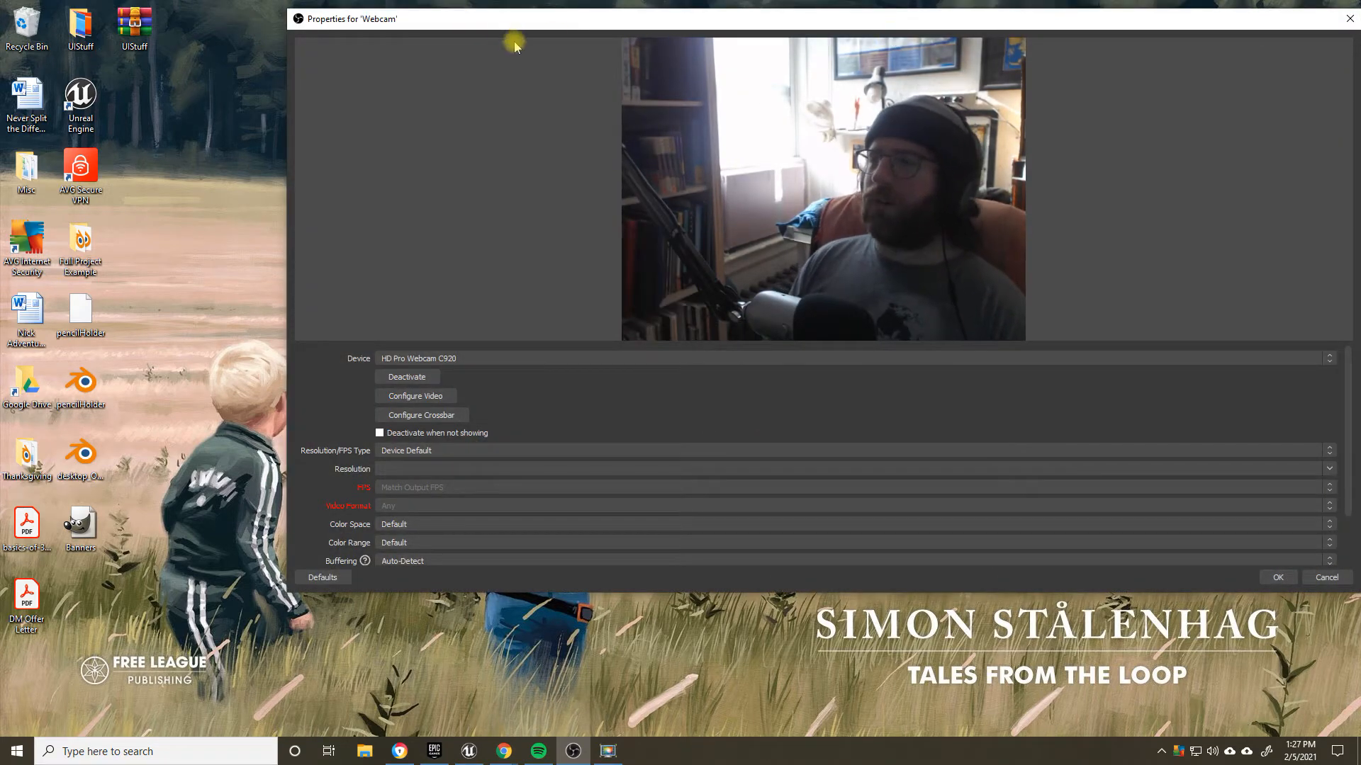
Step: Deactivate the HD Pro Webcam C920 device and set its Resolution/FPS Type to Custom
drag(947, 15, 863, 23)
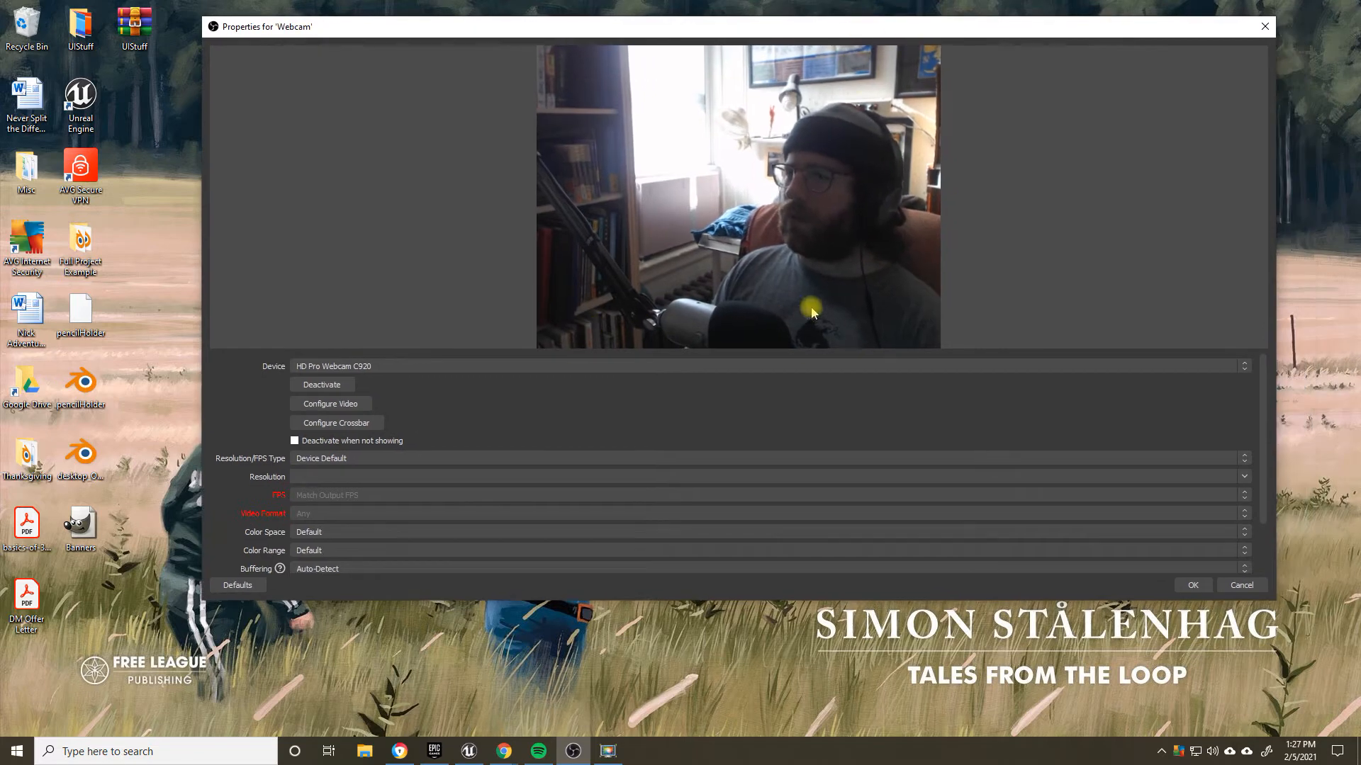
click(334, 385)
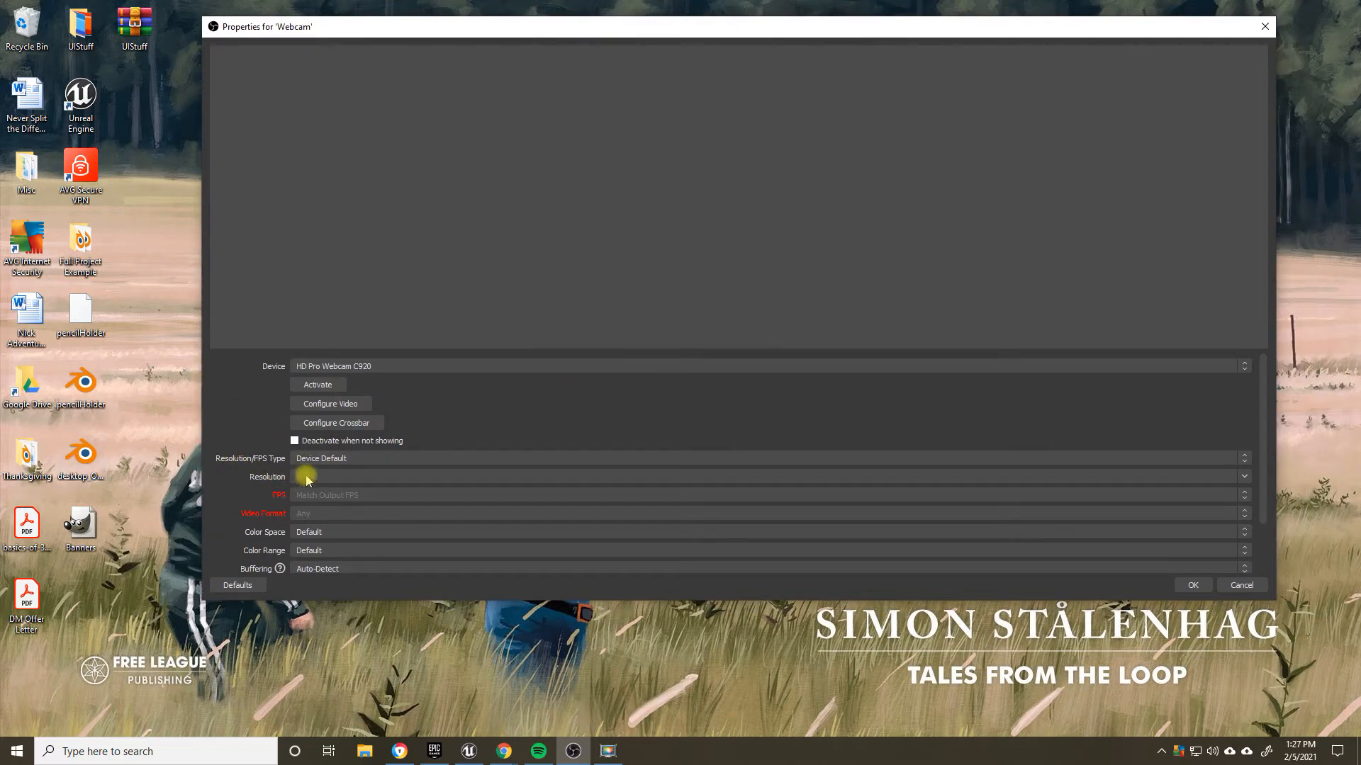
click(338, 459)
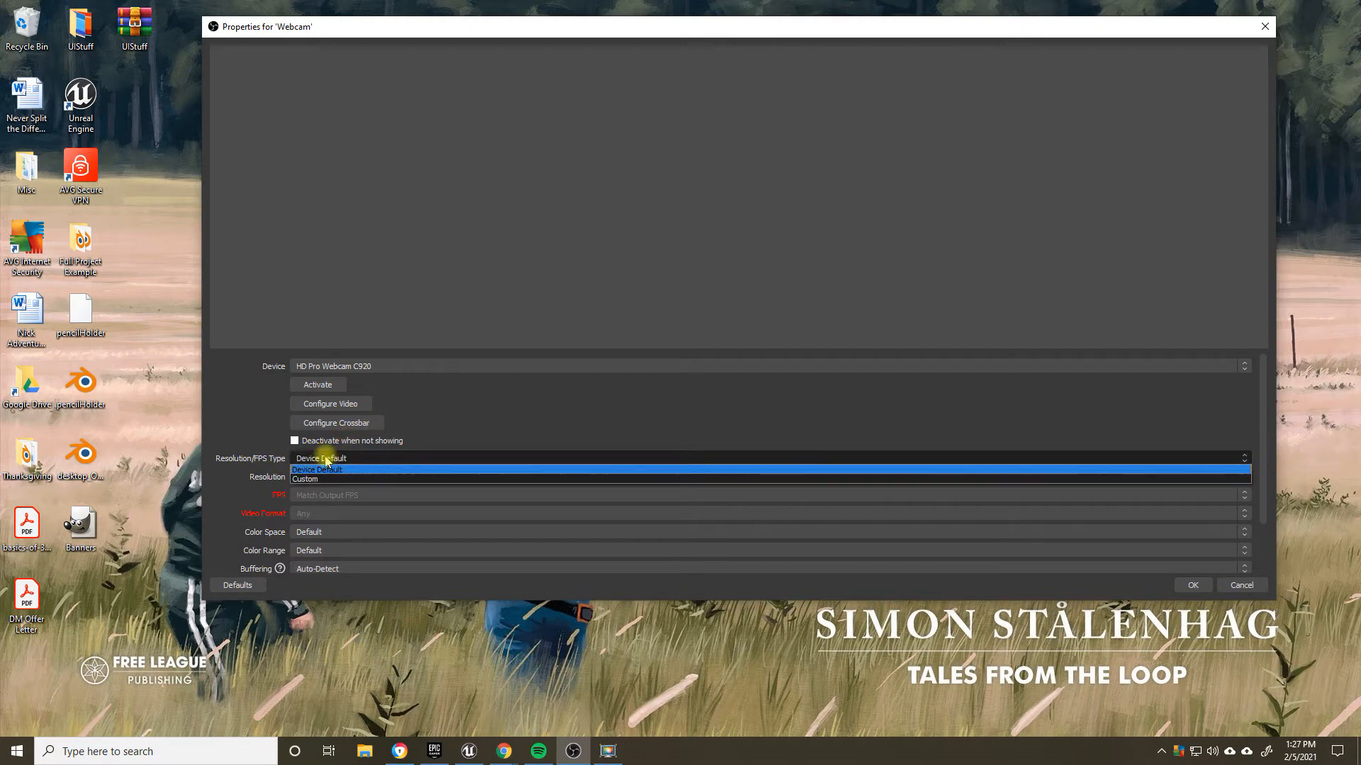
click(319, 476)
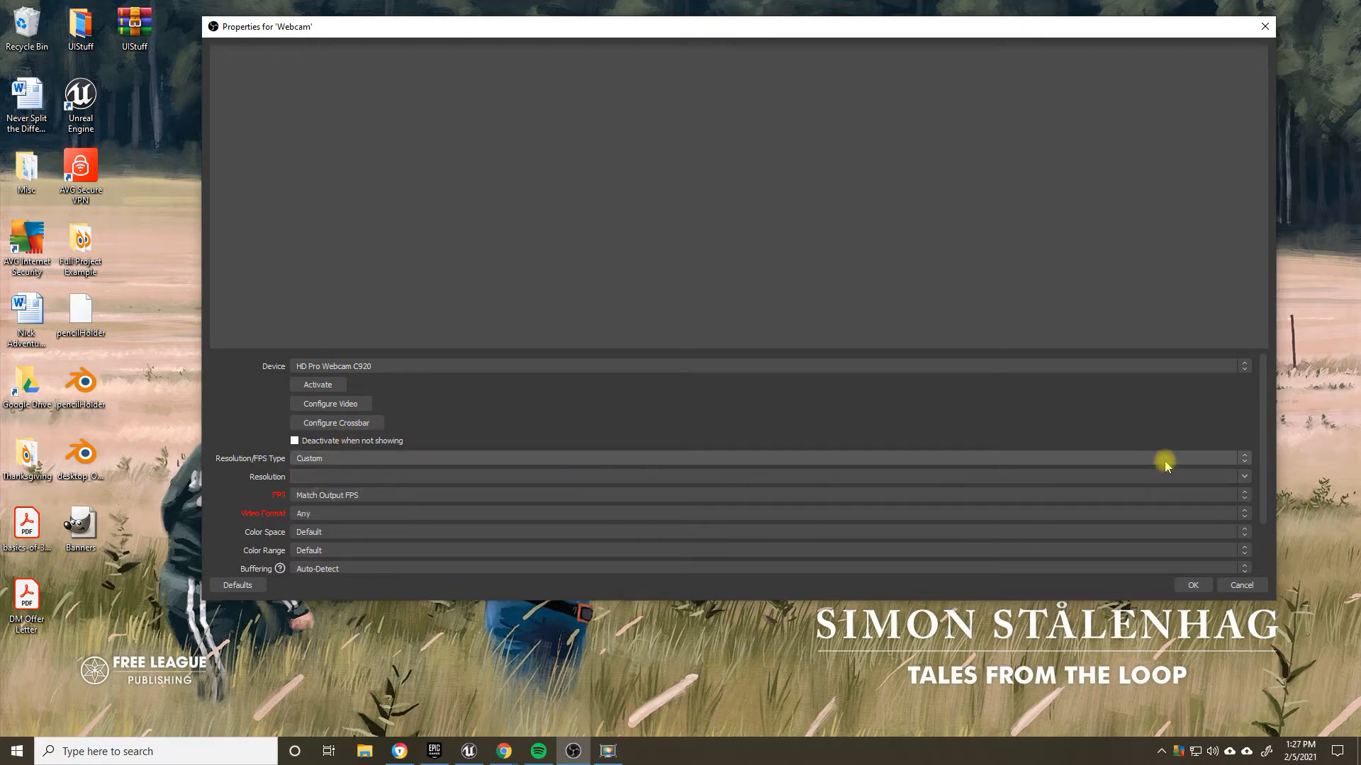
Step: Set the webcam's resolution to 864x480
click(1245, 476)
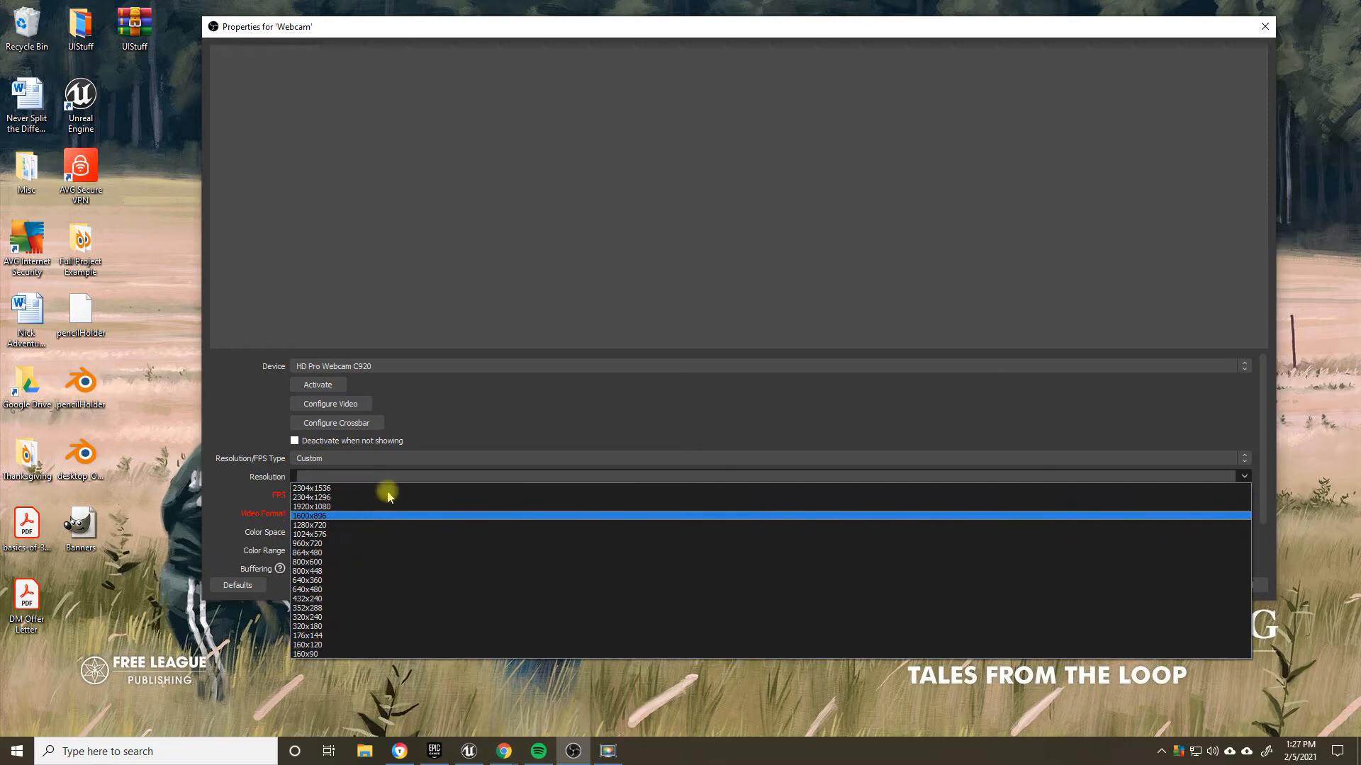
click(945, 32)
drag(944, 32, 903, 580)
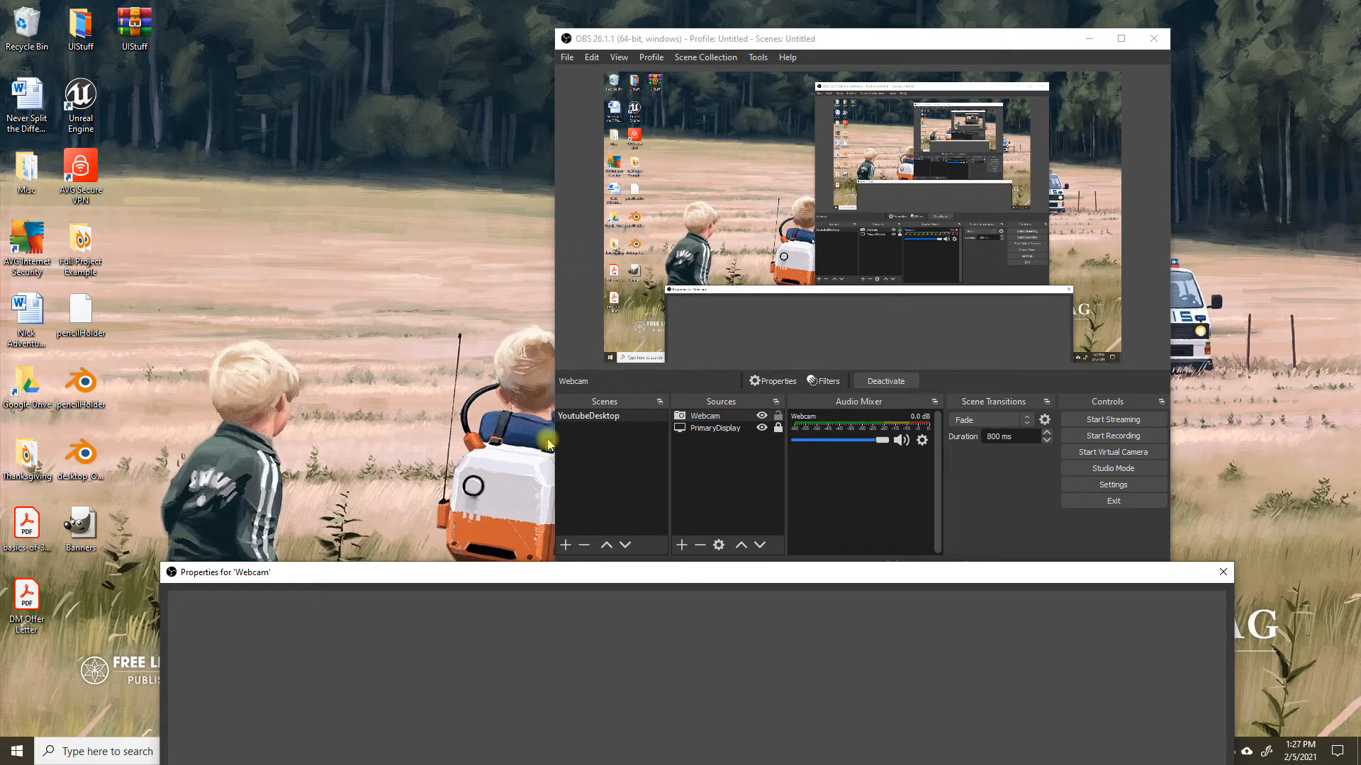
drag(647, 576, 706, 59)
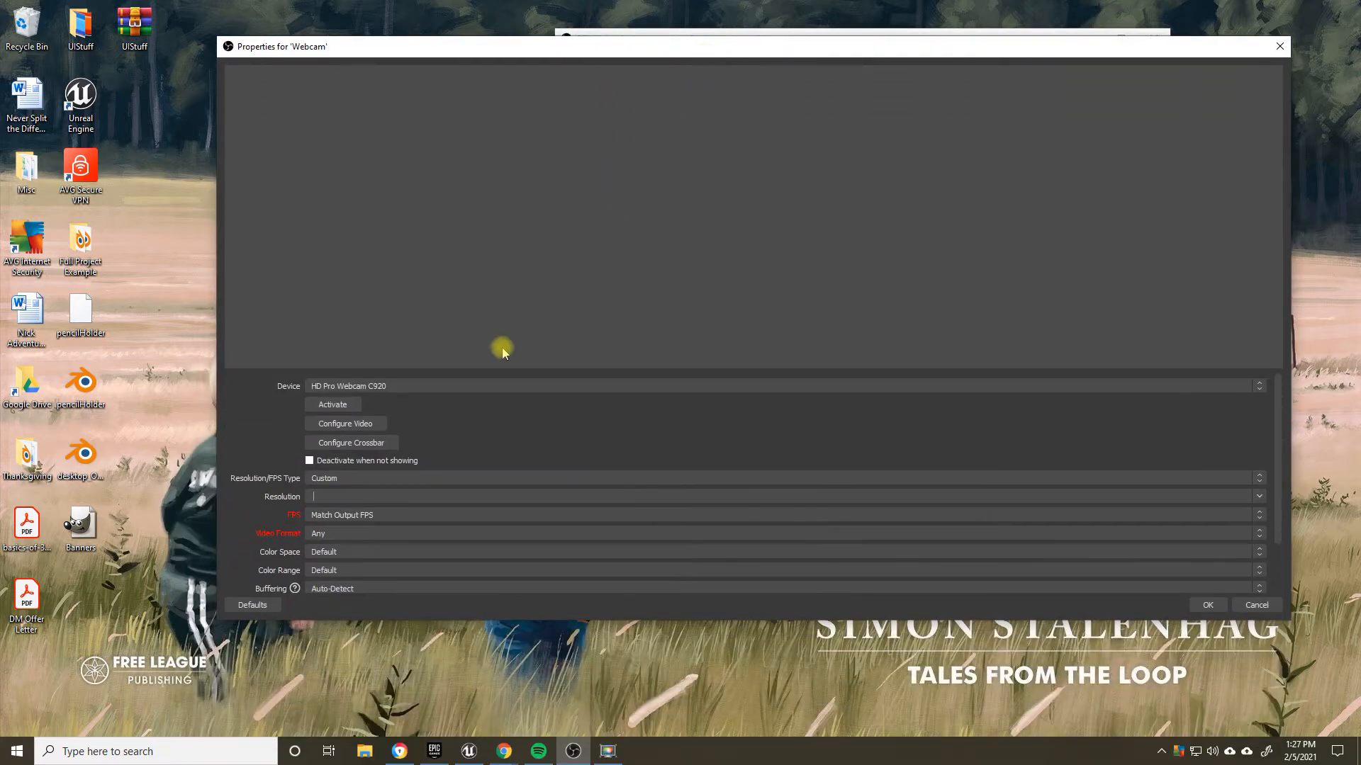
click(1259, 496)
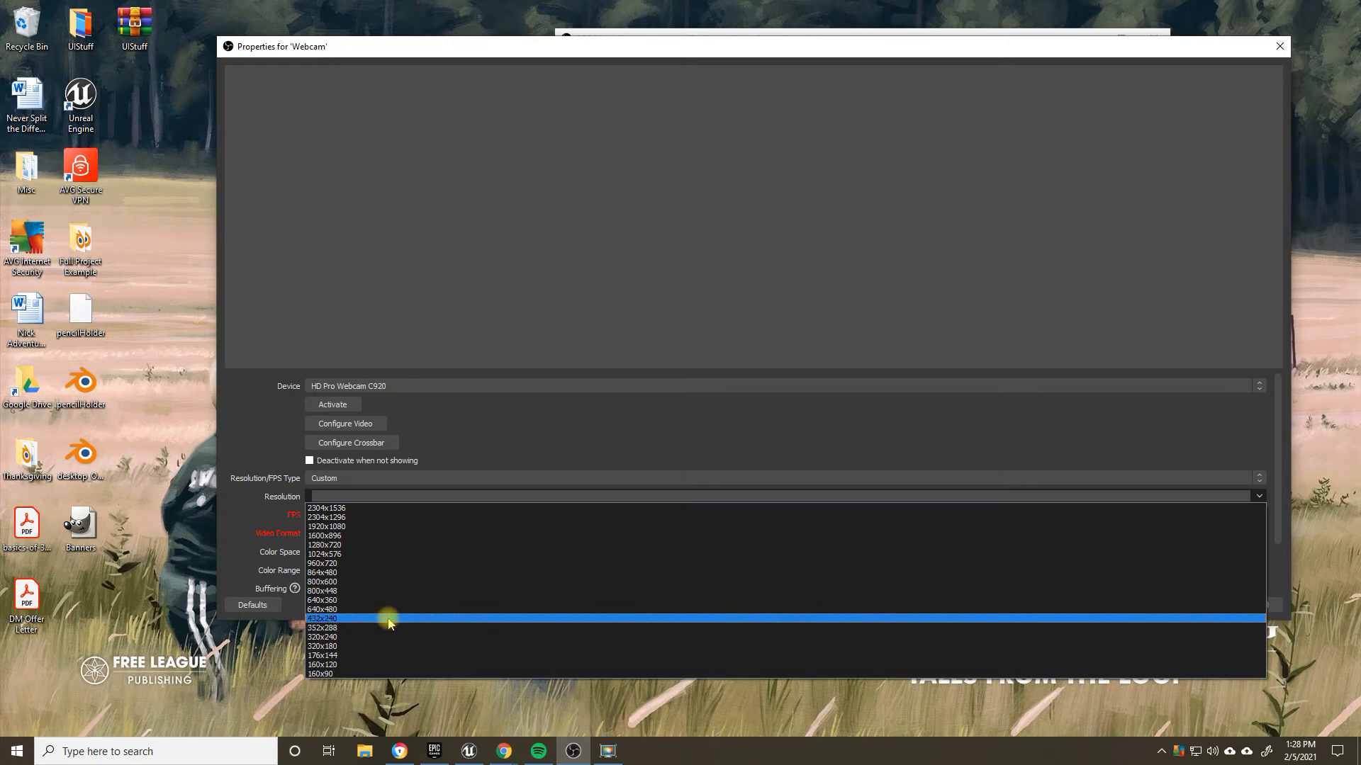
click(387, 574)
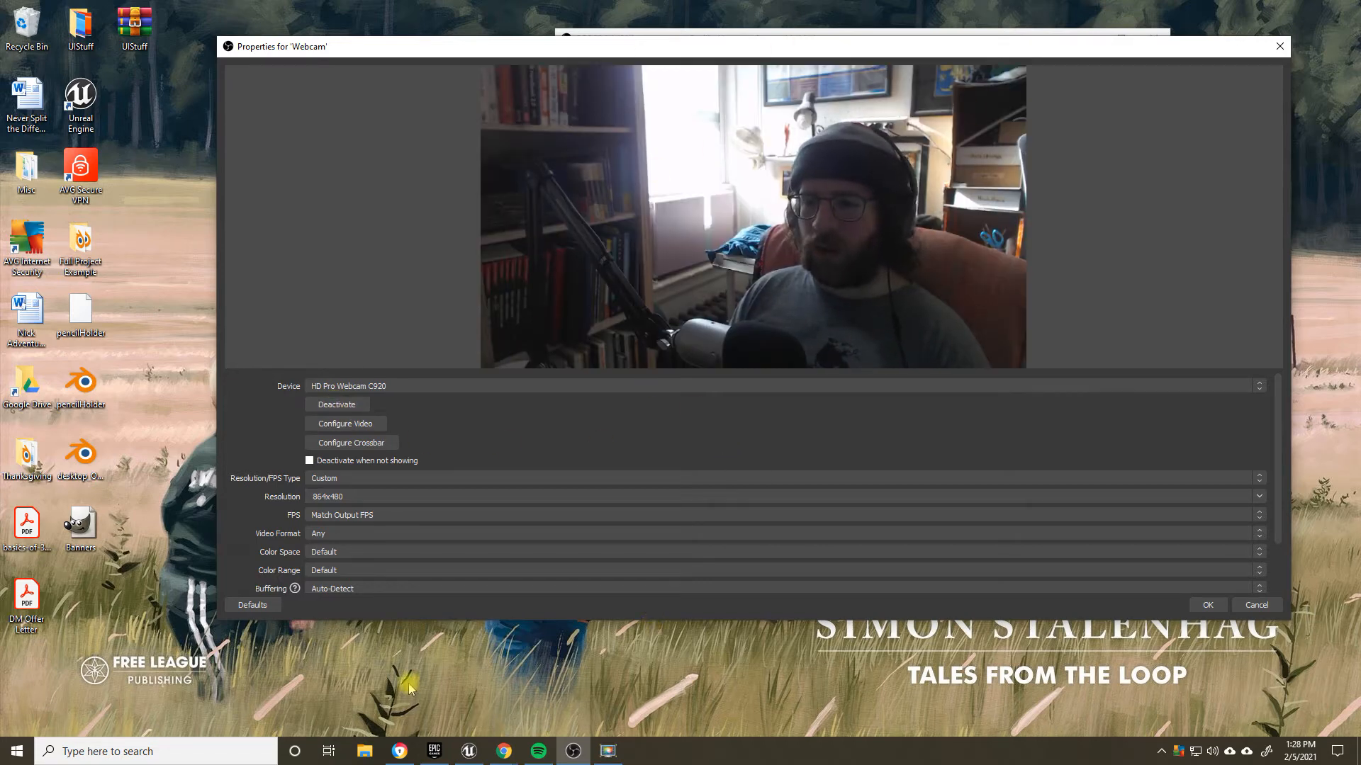
Step: Set the webcam's FPS to 30 and accept the Webcam source properties
click(314, 515)
click(321, 544)
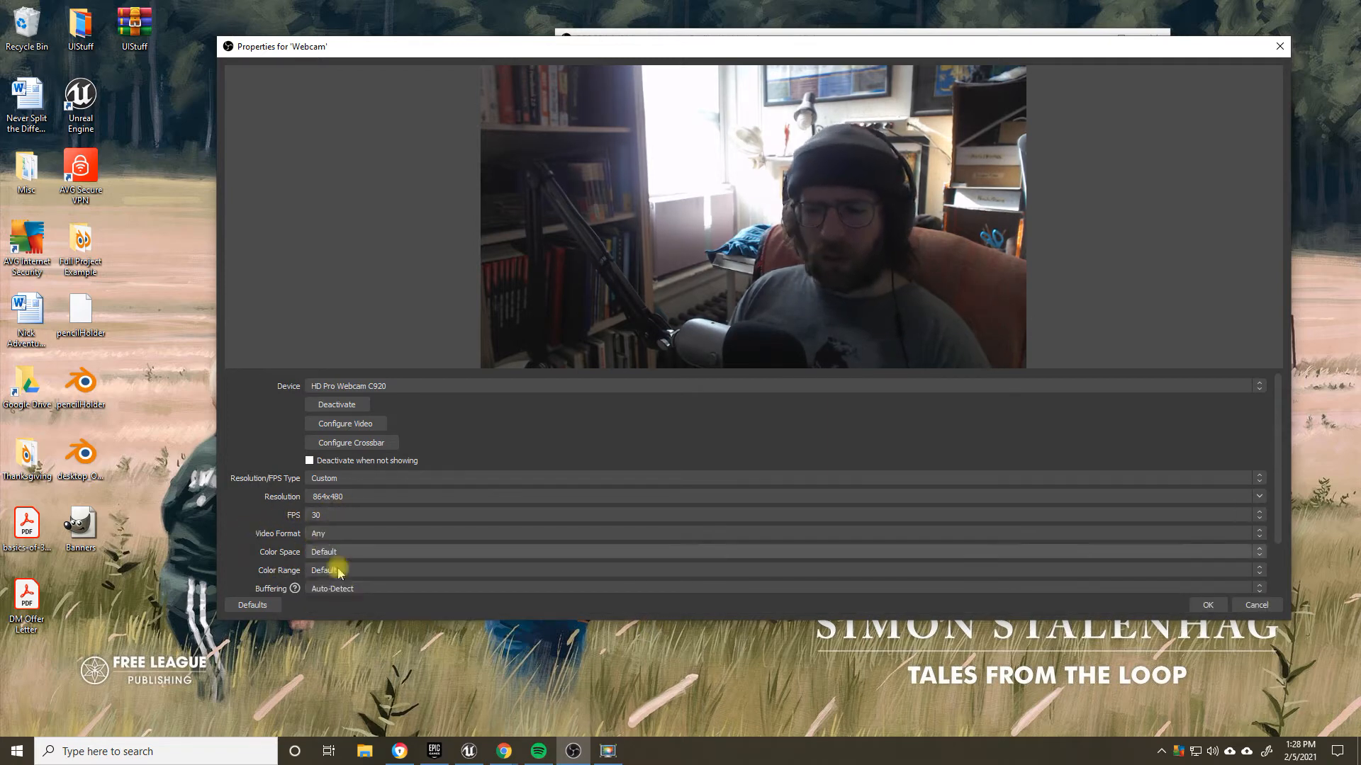
scroll(349, 545, down, 1)
scroll(347, 556, down, 1)
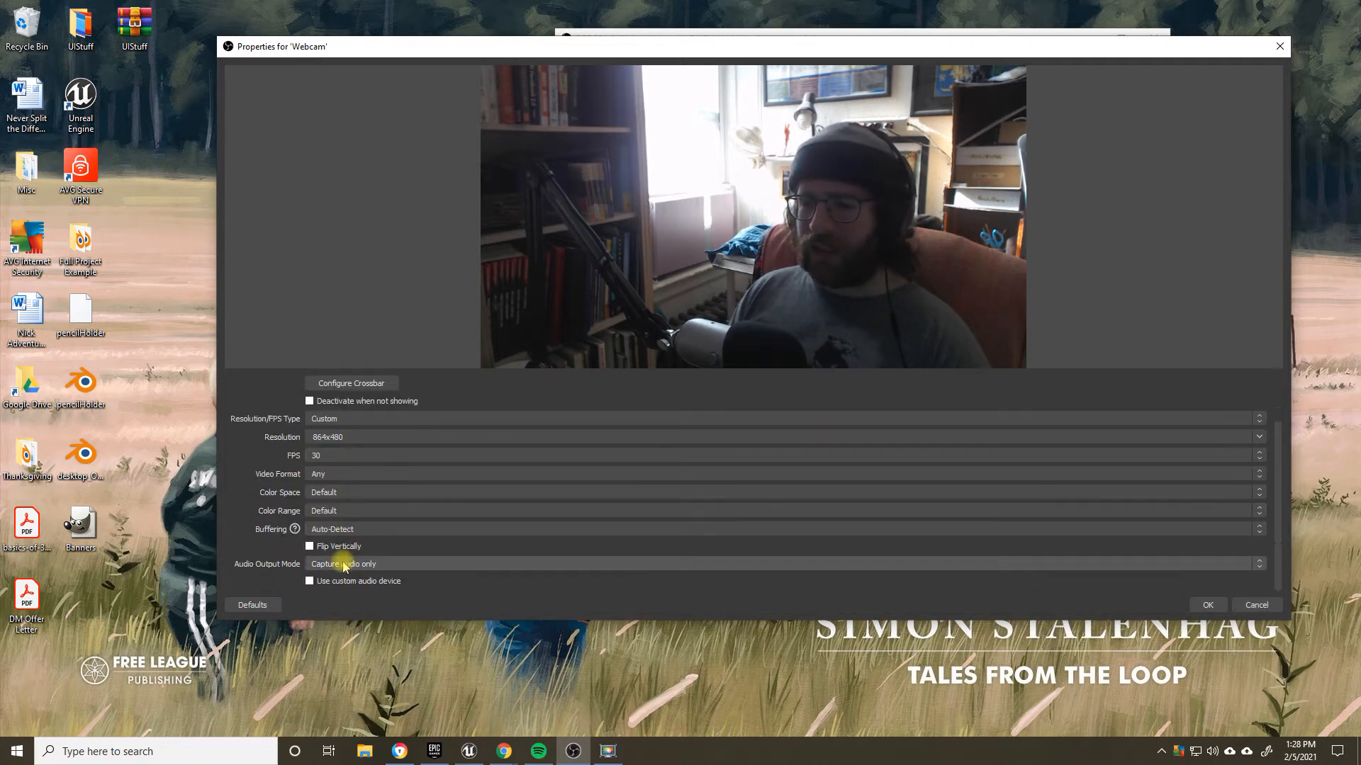
scroll(511, 545, up, 1)
click(1209, 605)
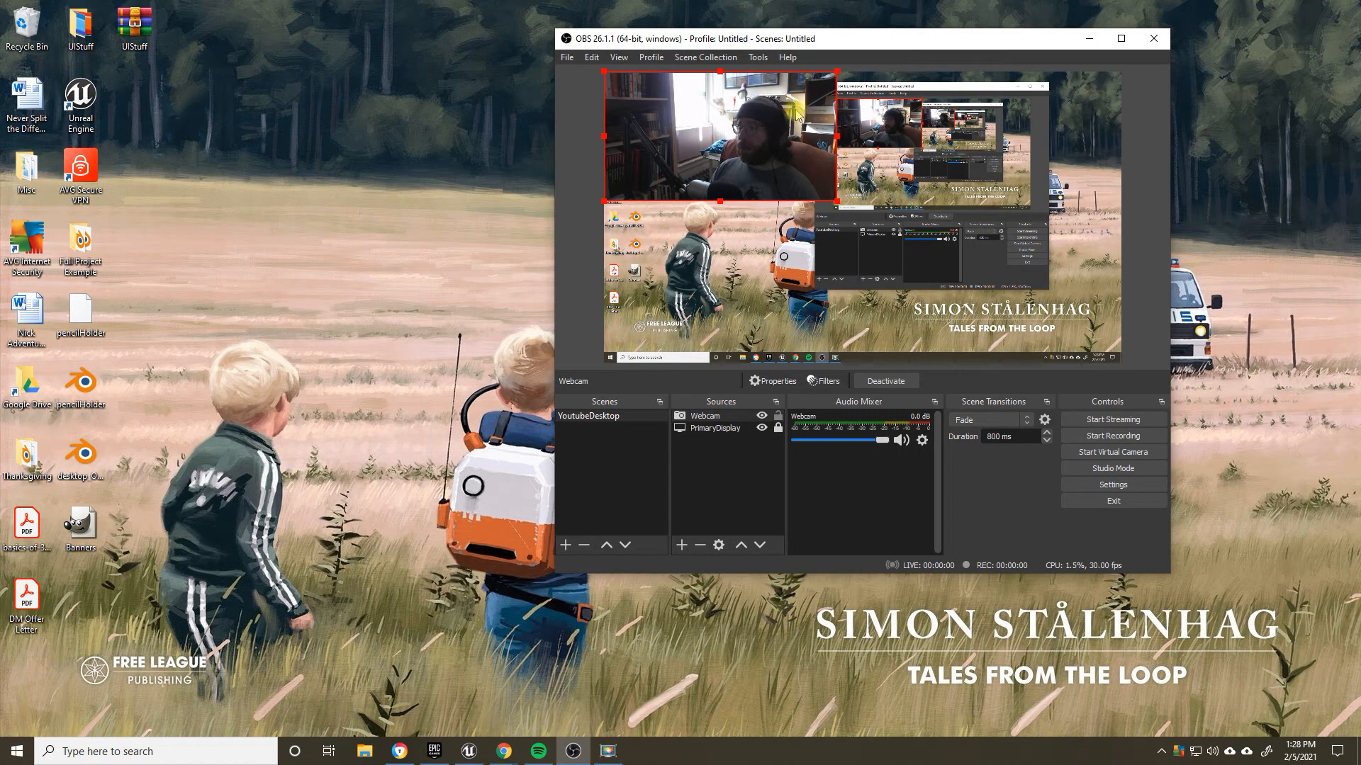
Step: Resize the Webcam source to about a third of the canvas width and place it in the canvas's lower-left corner
drag(738, 125, 718, 298)
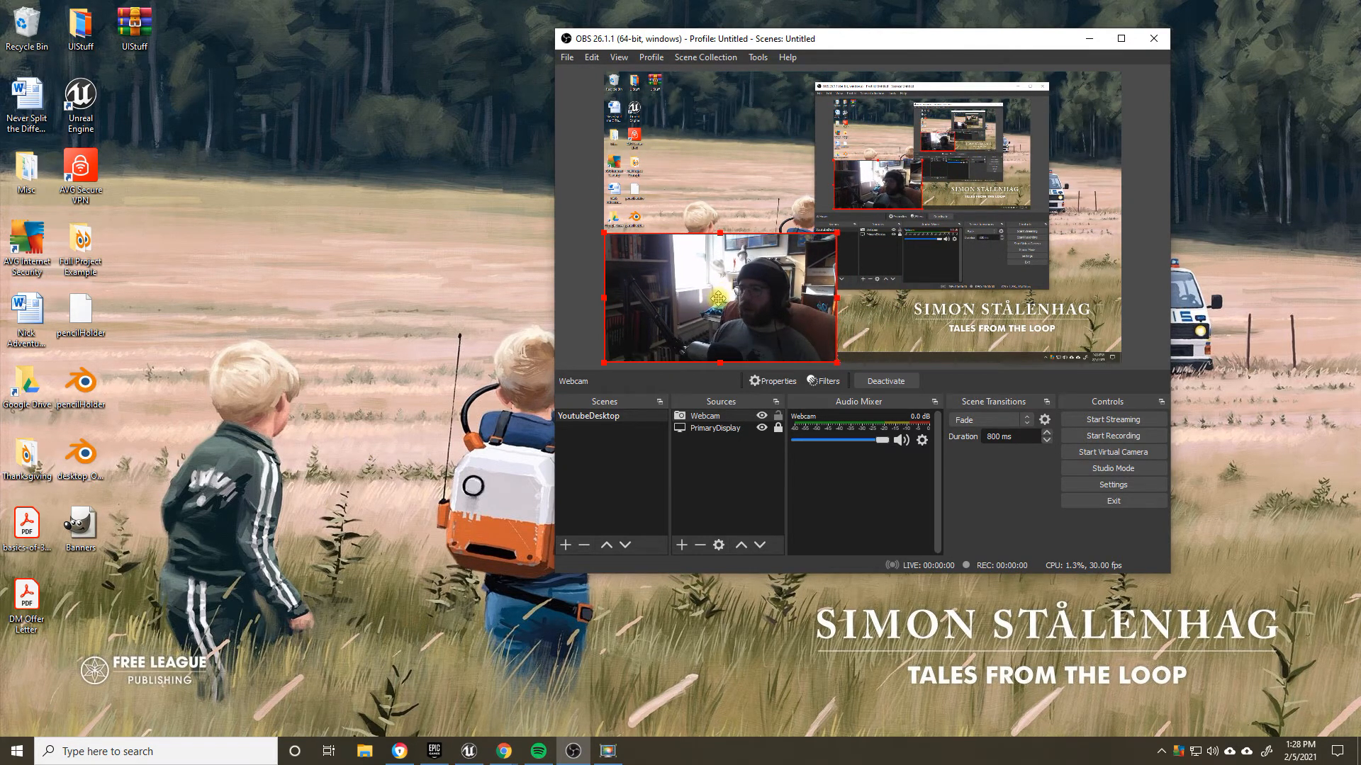
drag(837, 231, 882, 208)
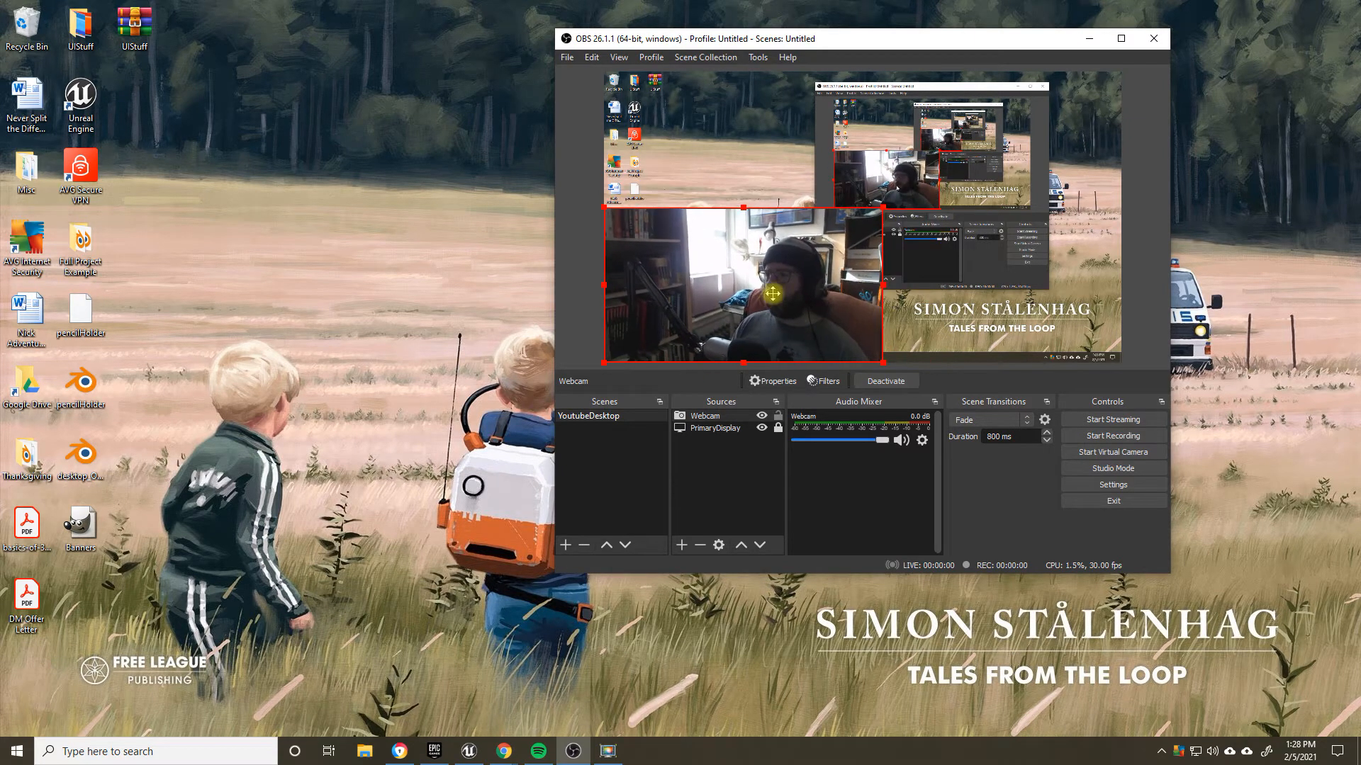
drag(772, 292, 831, 198)
drag(941, 187, 833, 246)
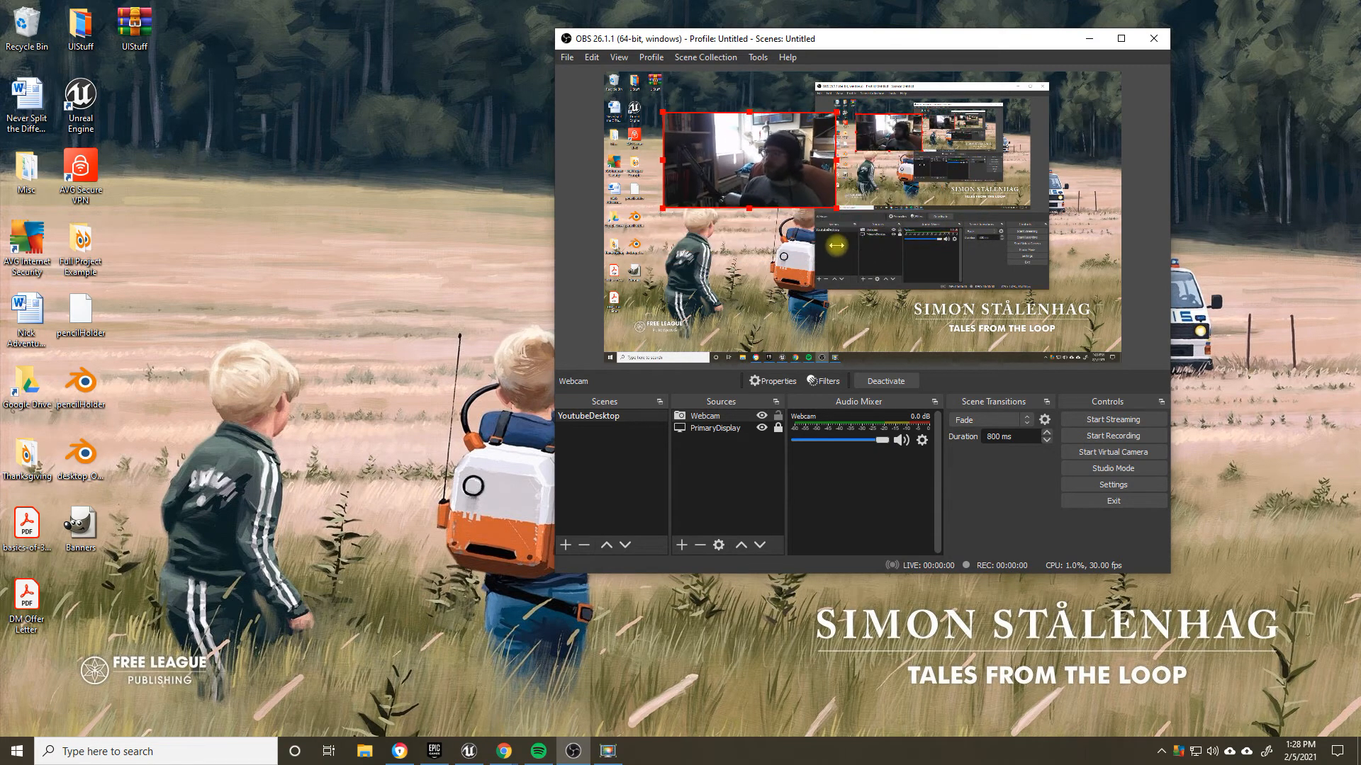
drag(787, 167, 669, 310)
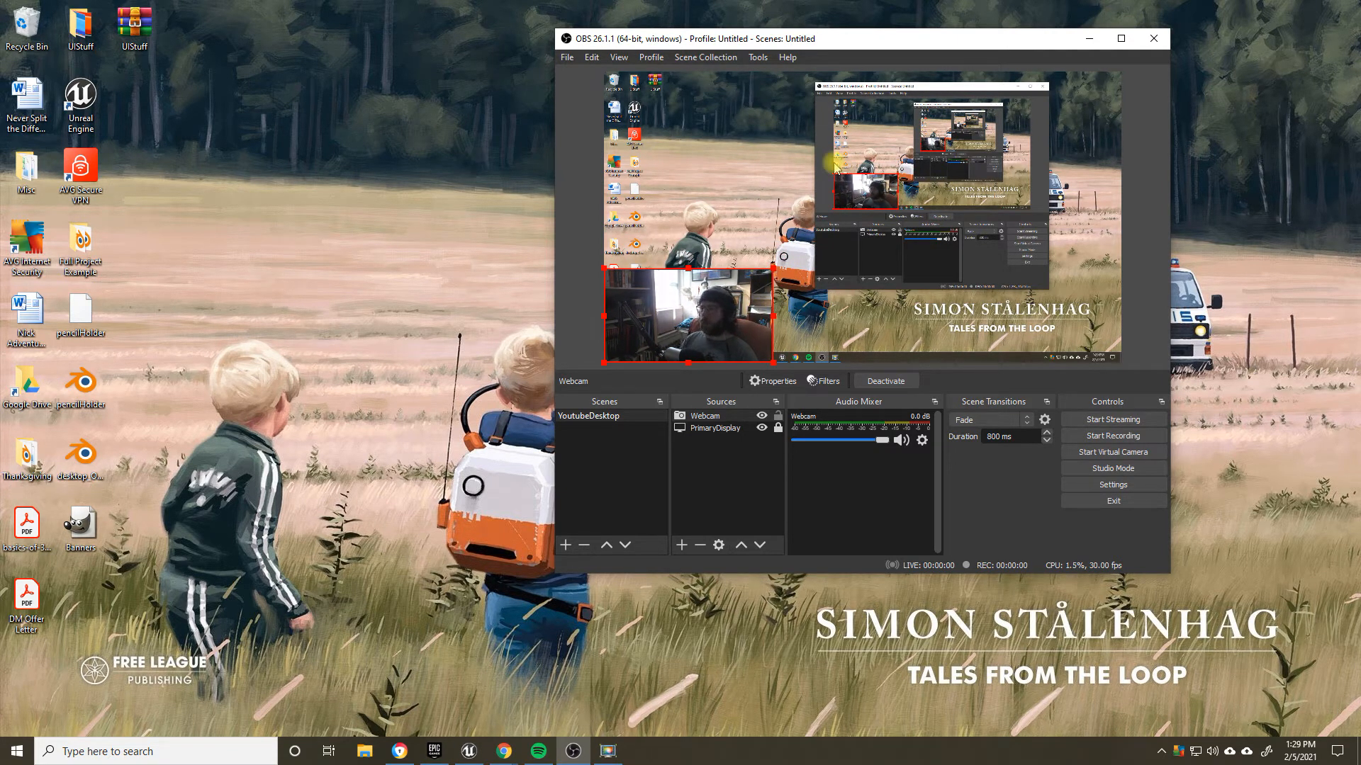
Step: Flip the Webcam source vertically and flip it back upright
right_click(718, 338)
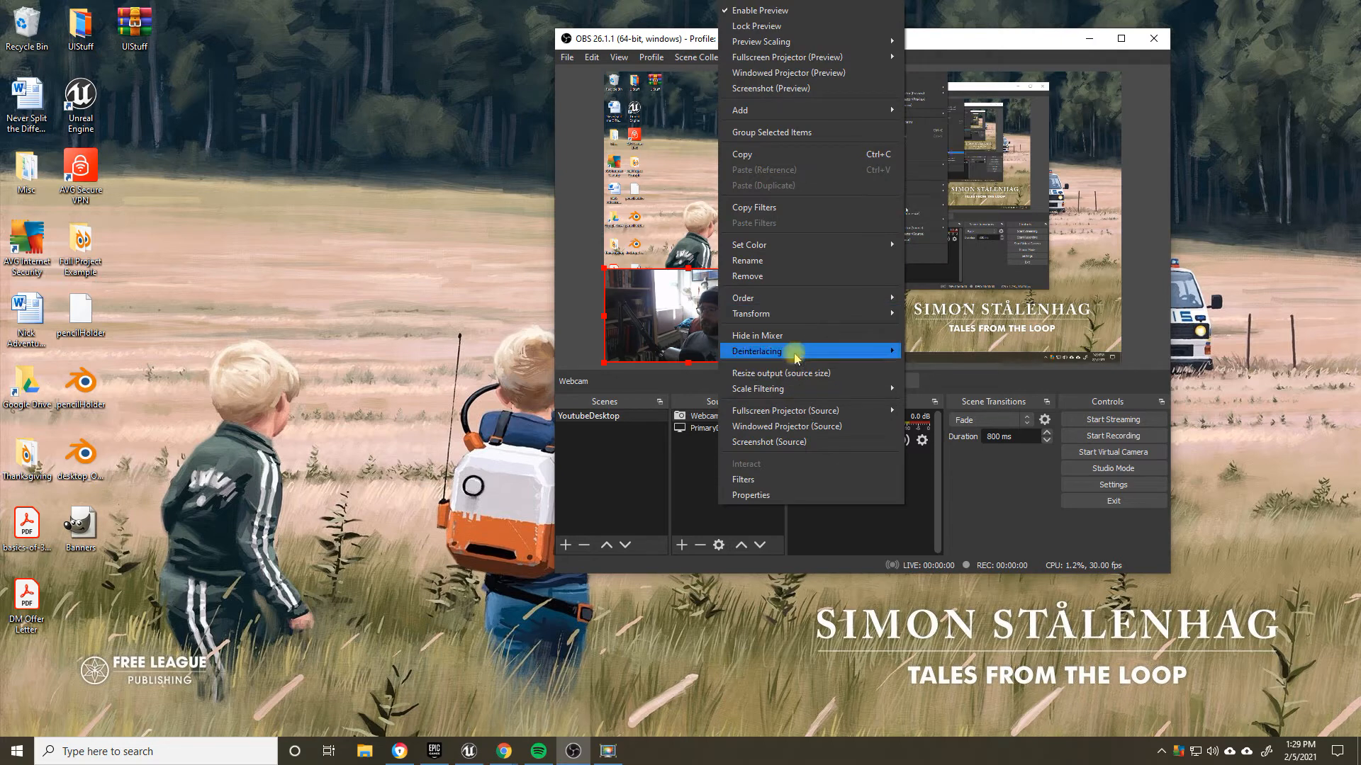
mouse_move(804, 311)
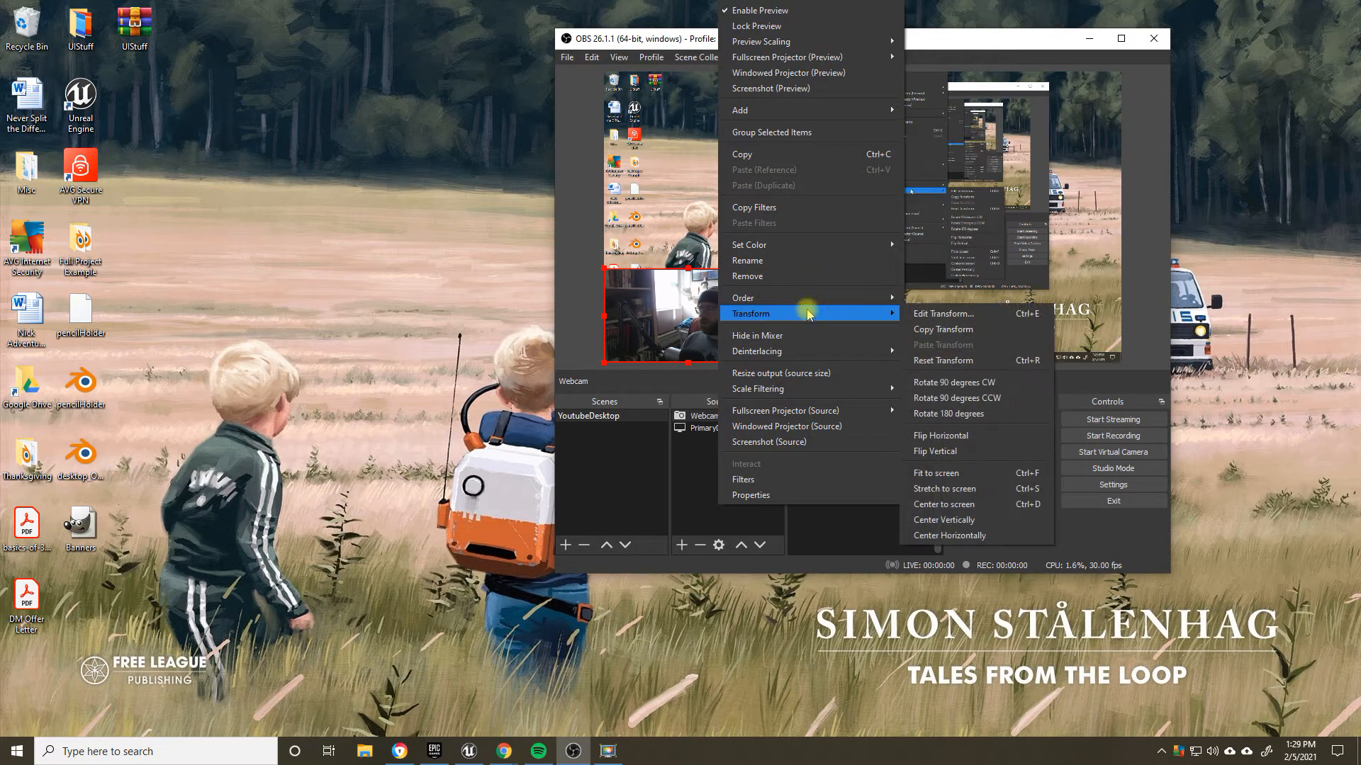
click(943, 450)
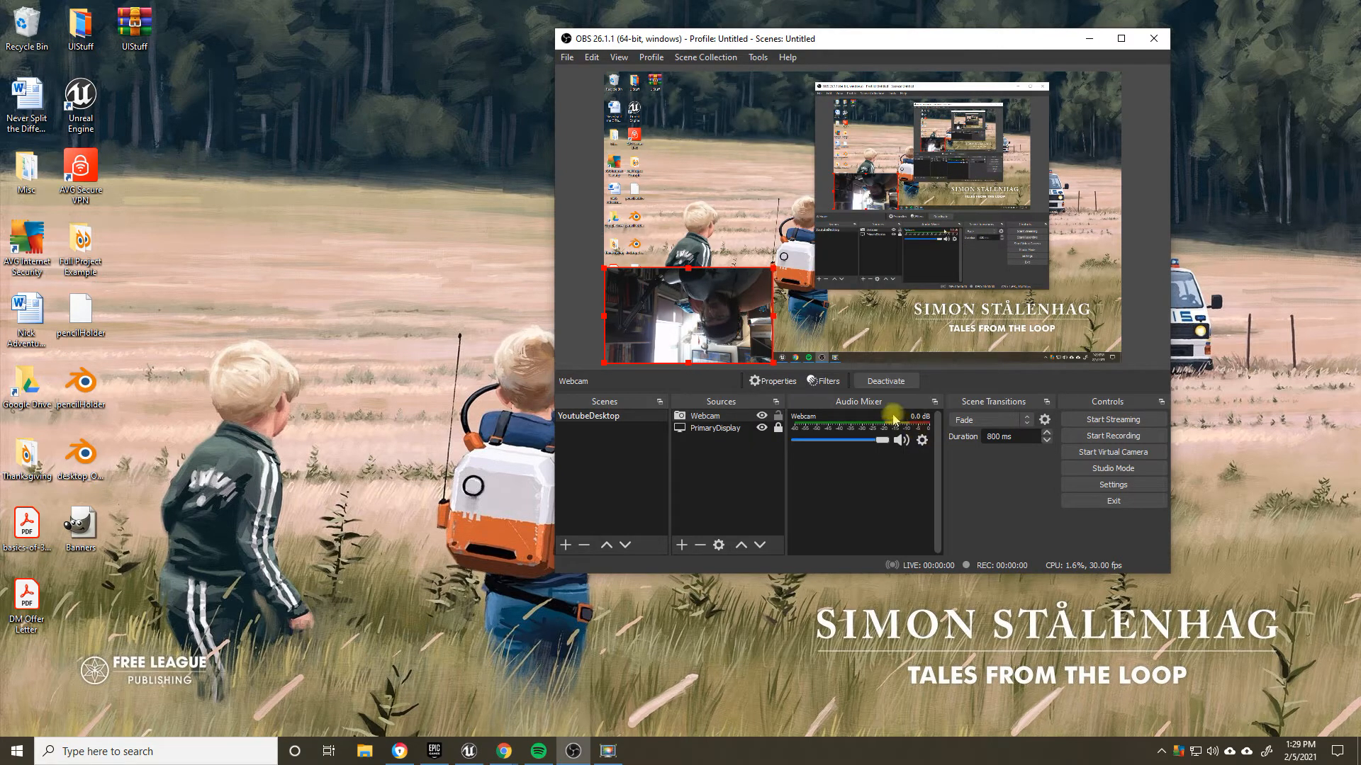
right_click(714, 287)
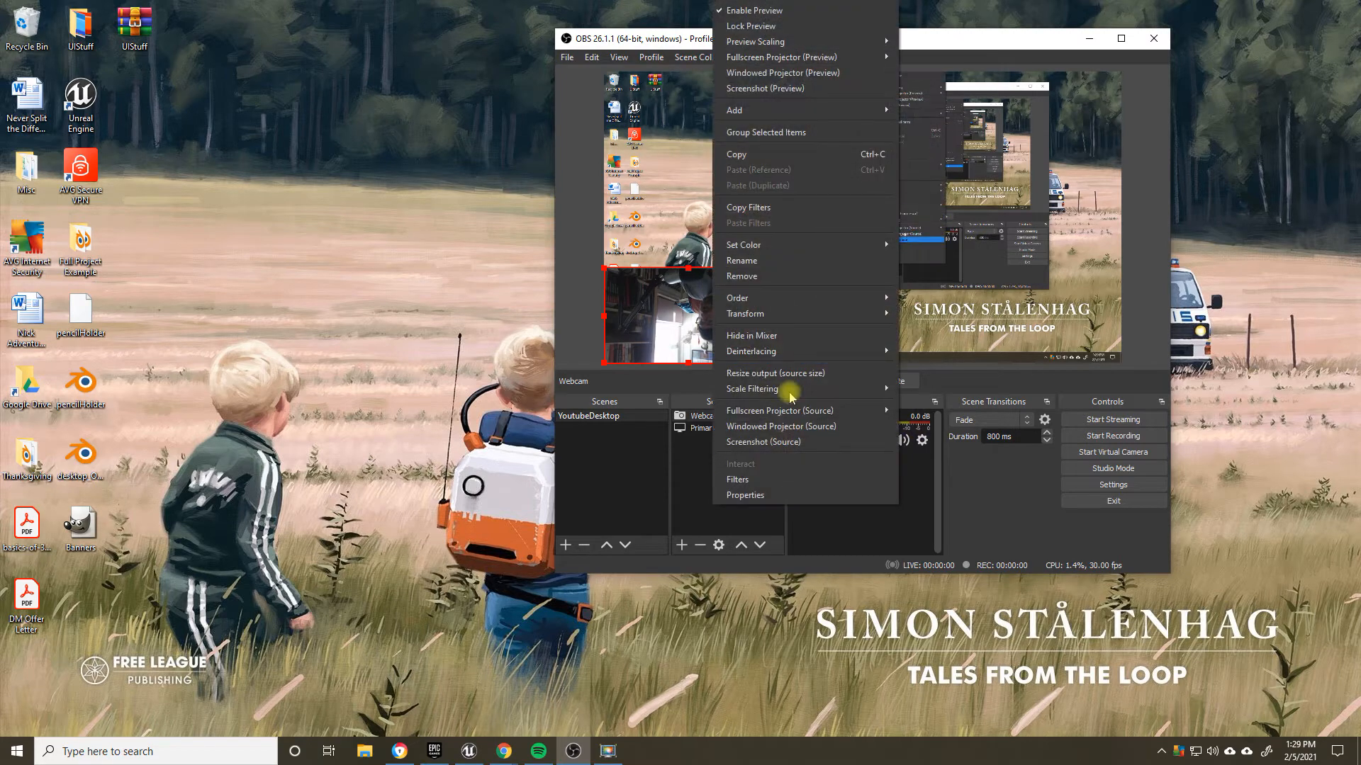
mouse_move(789, 312)
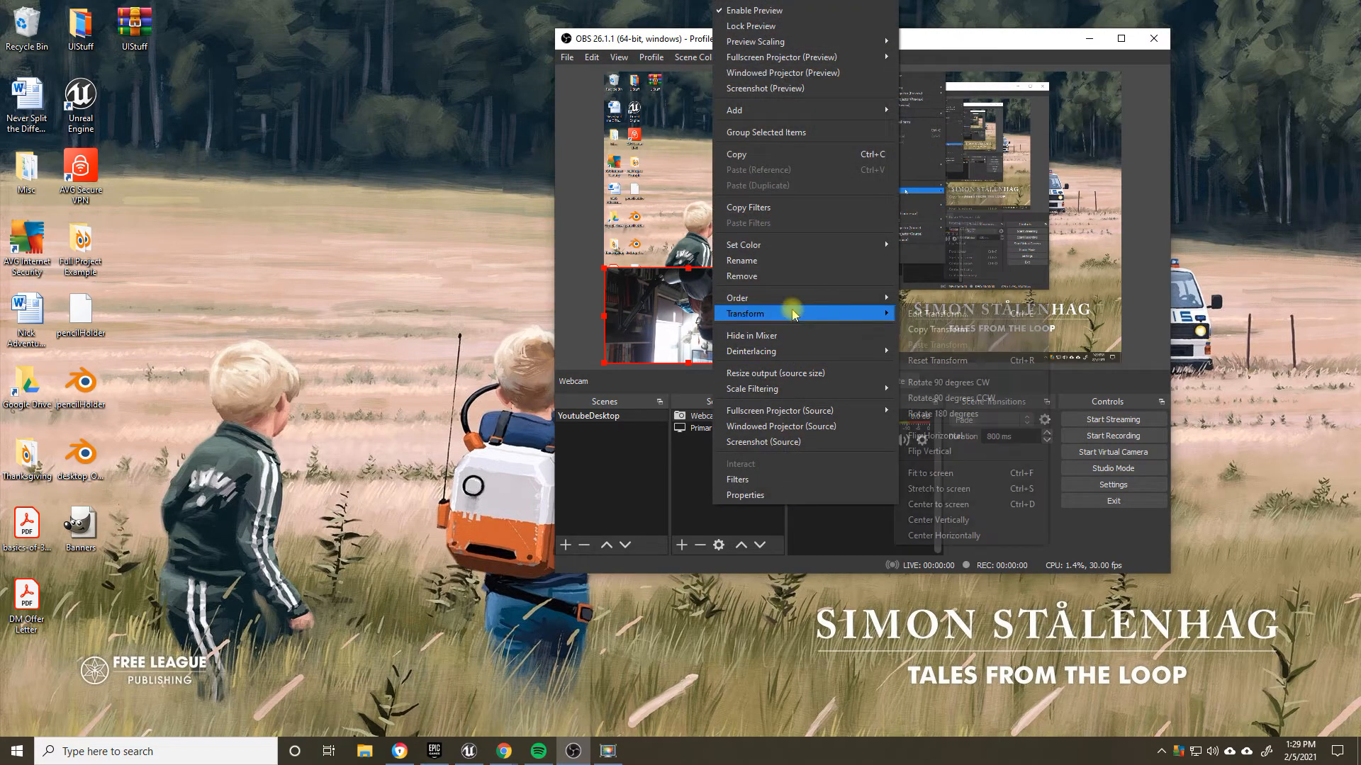
click(934, 450)
Step: Flip the Webcam source horizontally
right_click(730, 312)
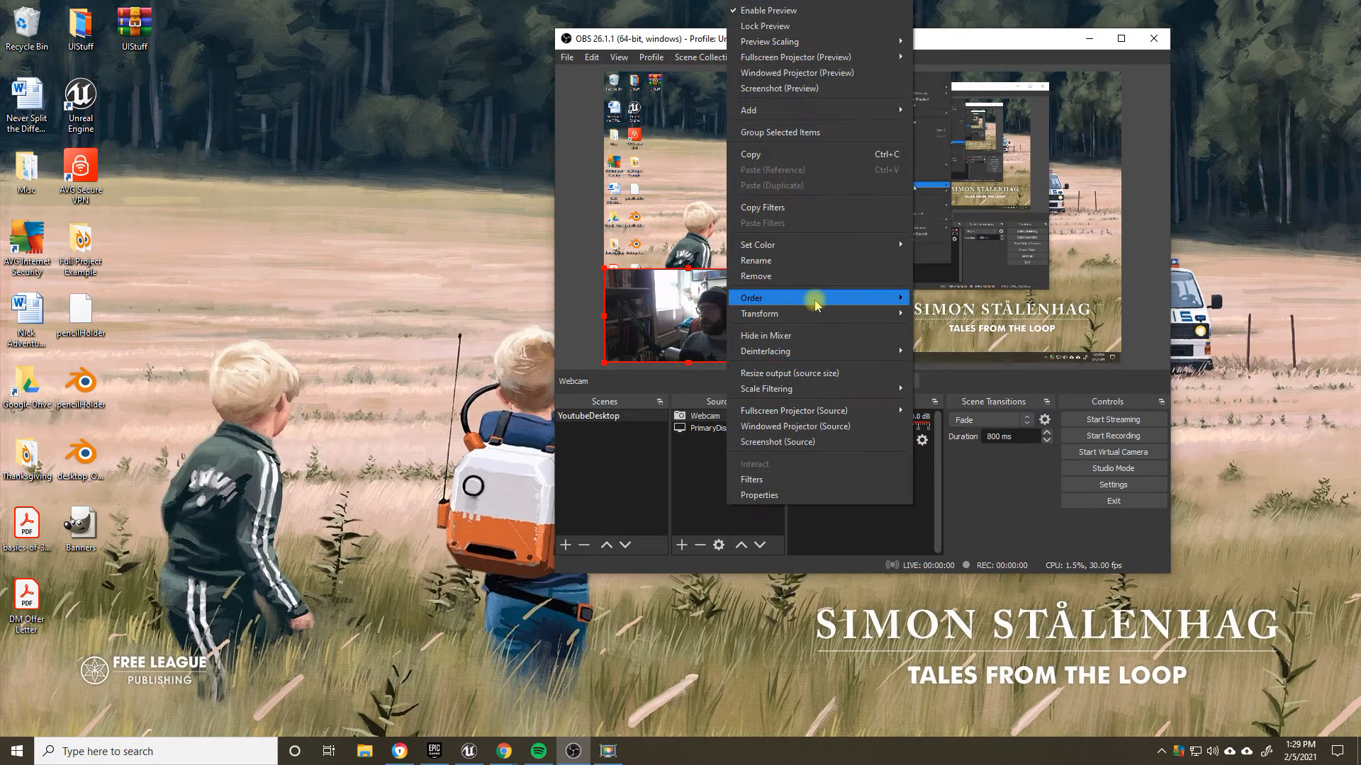
mouse_move(814, 312)
click(967, 442)
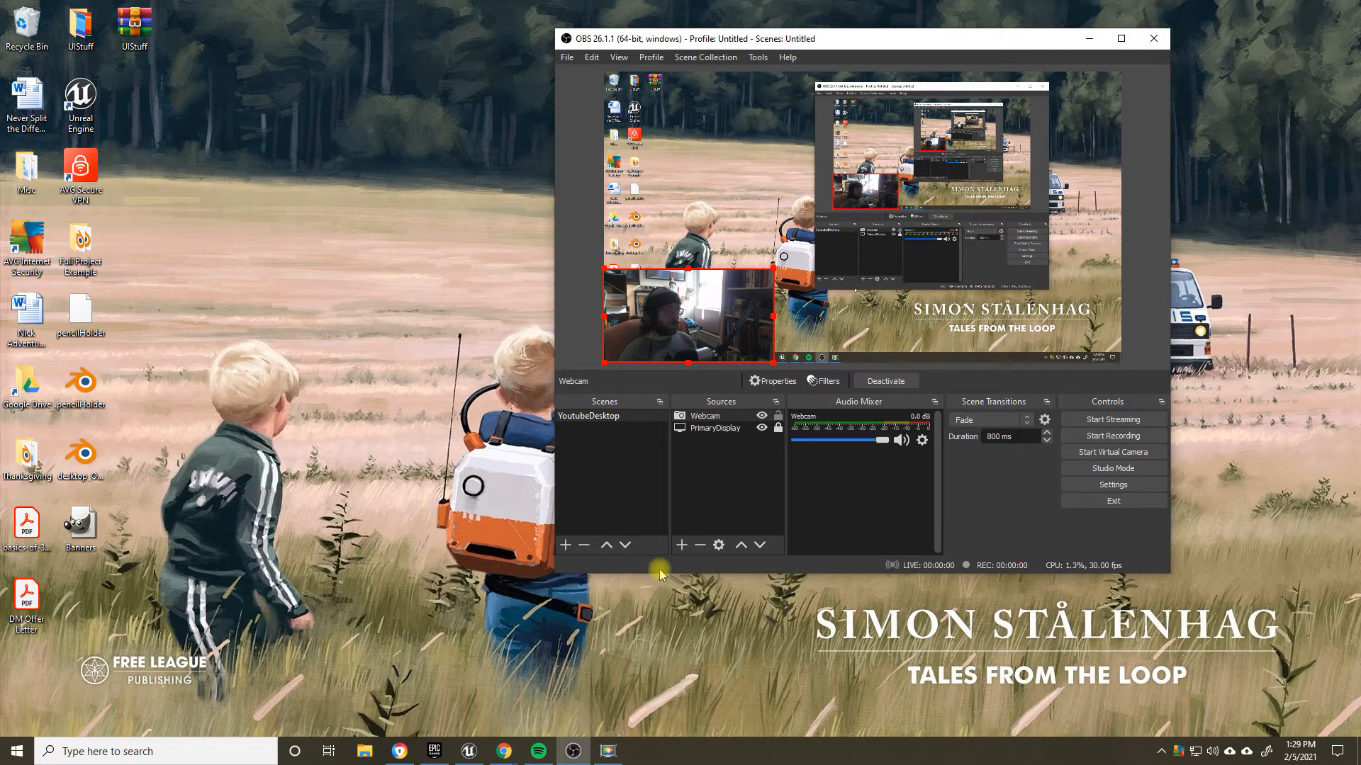
Step: Add a Crop/Pad effect filter named Crop to the Webcam source
click(730, 421)
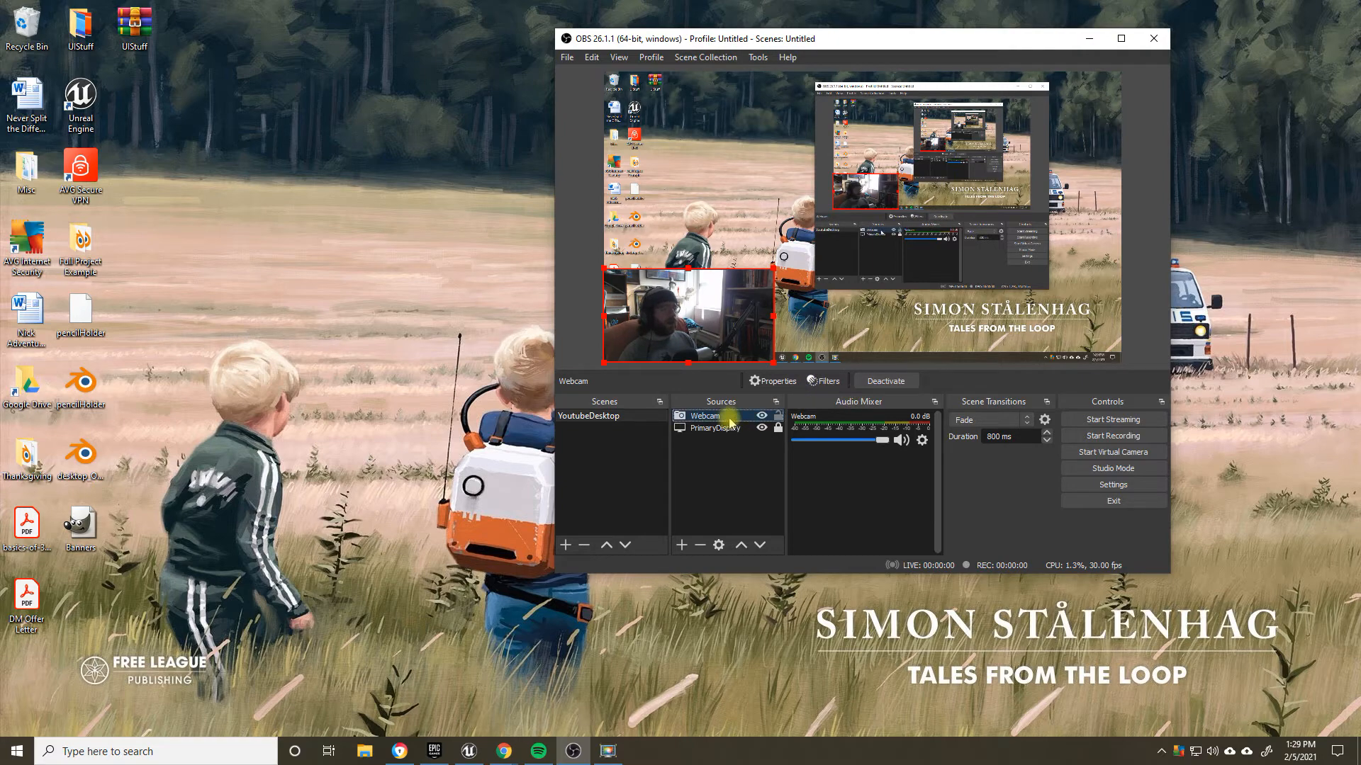
click(822, 380)
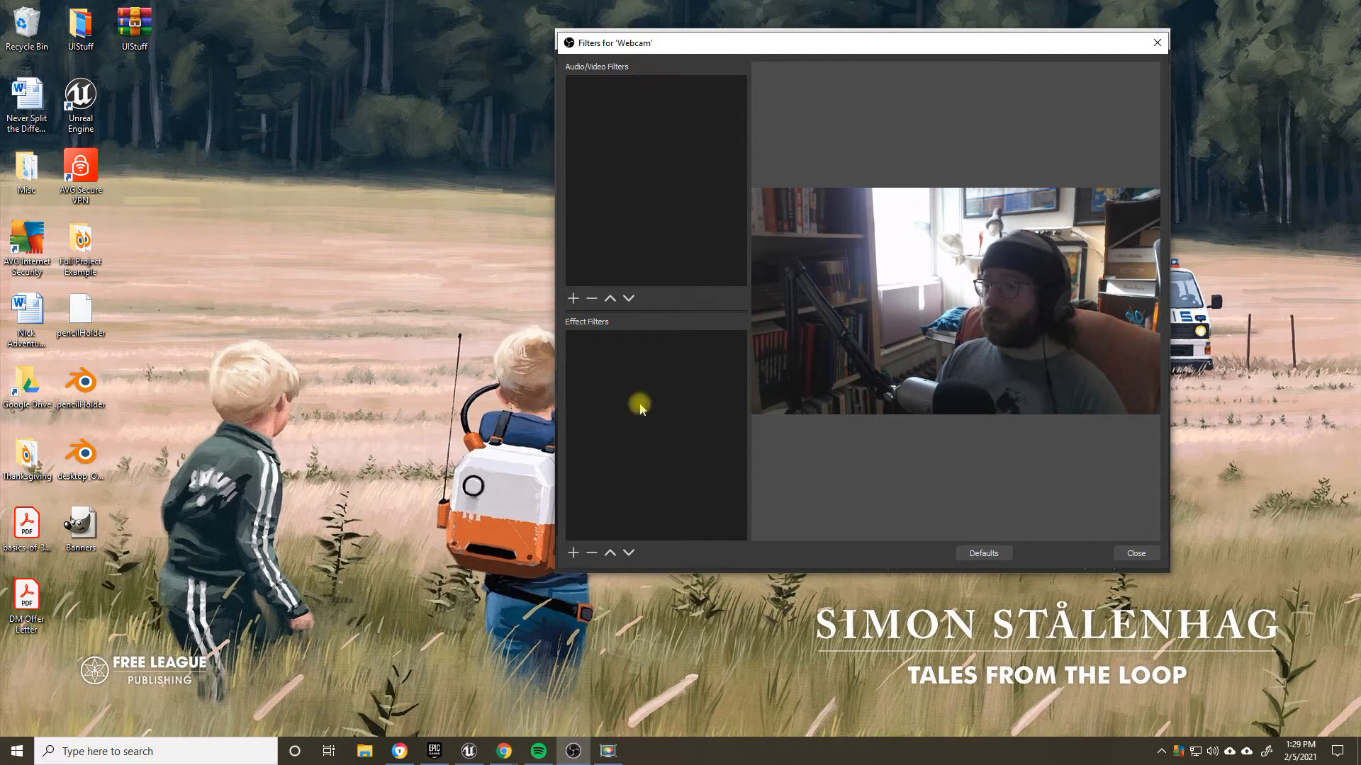
click(573, 553)
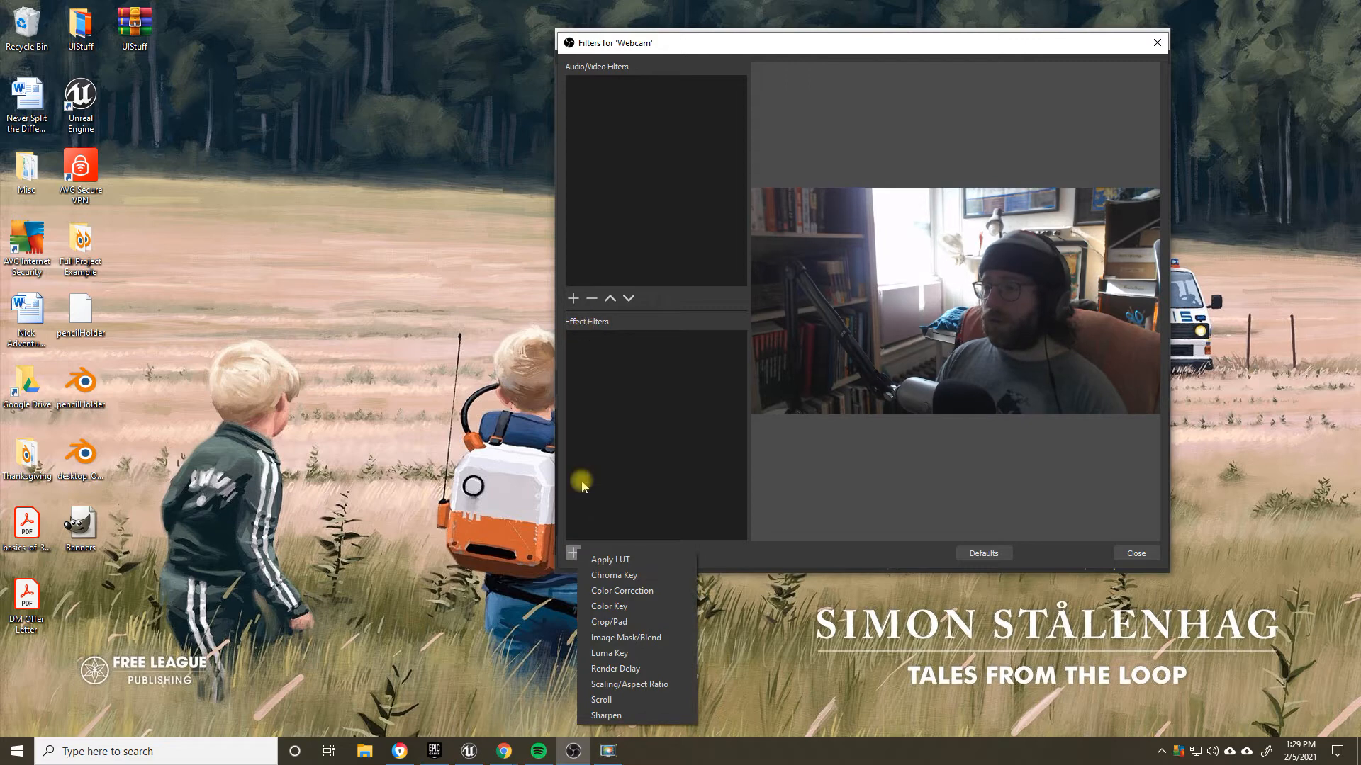
click(634, 621)
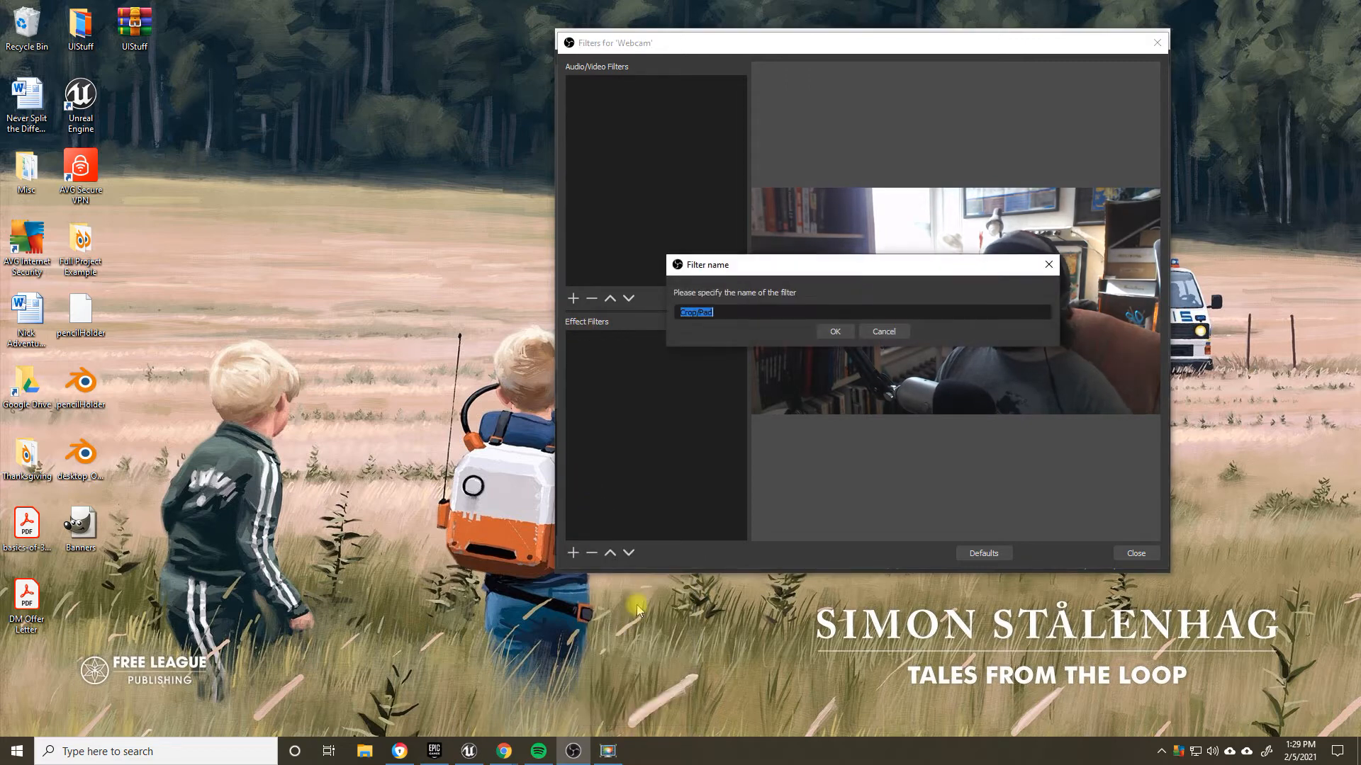
text(Crop)
key(Return)
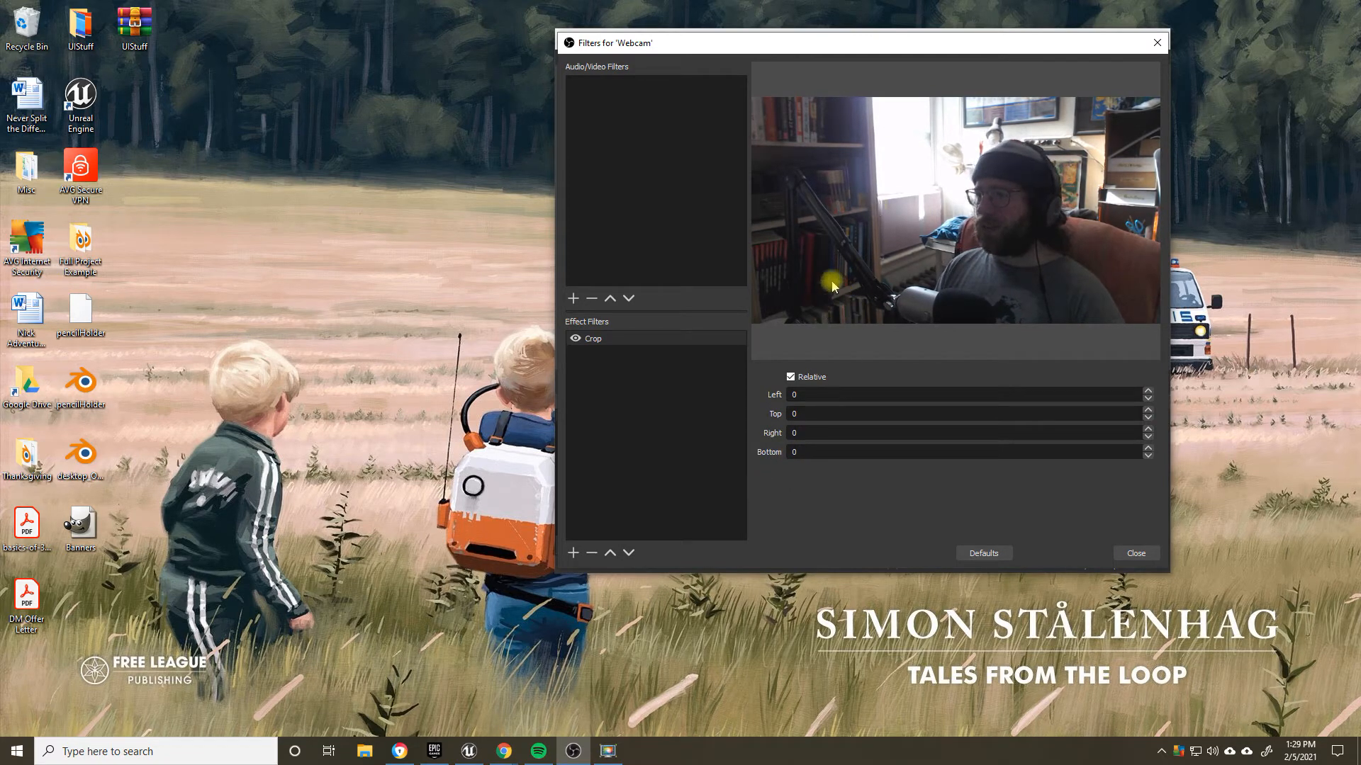
Step: Try a left crop of 100 in the Webcam's Crop filter
drag(863, 45, 791, 71)
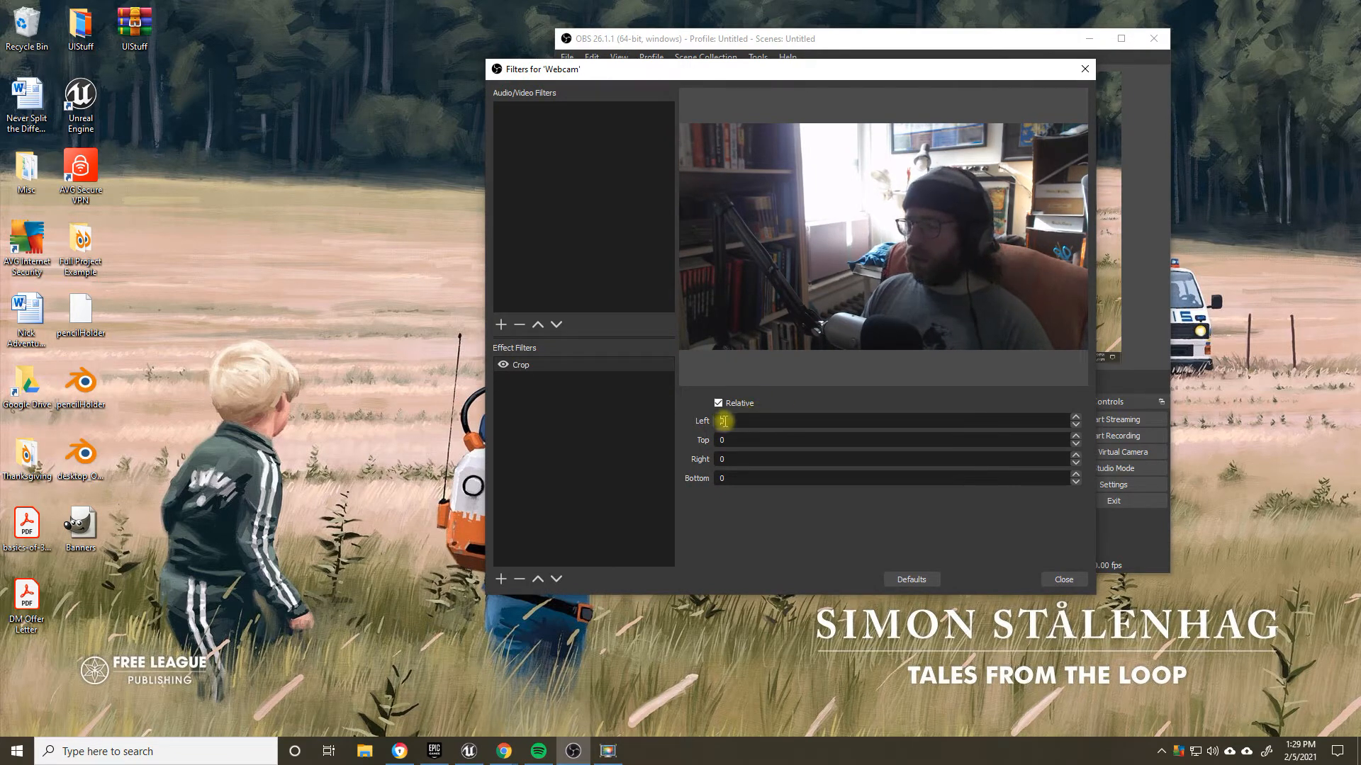
drag(724, 421, 694, 419)
text(50)
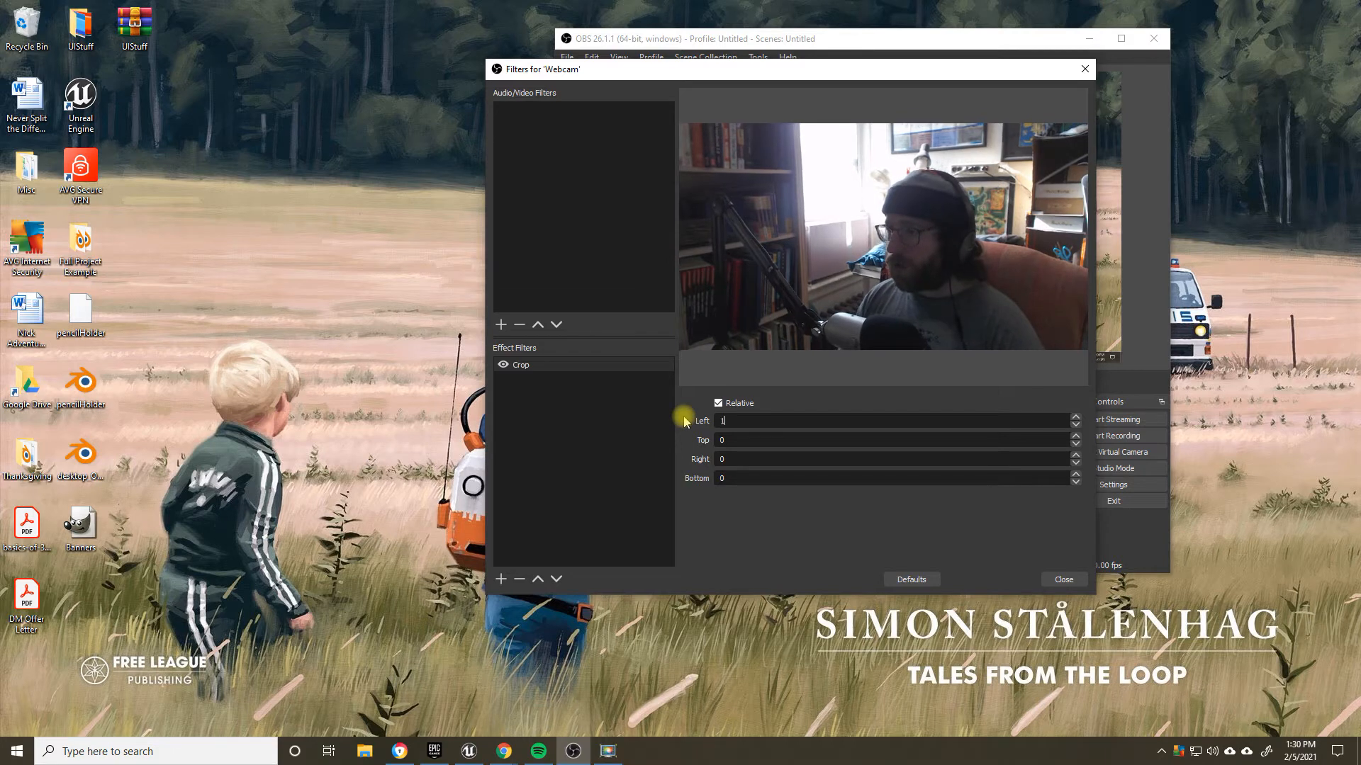
key(BackSpace)
key(BackSpace)
text(100)
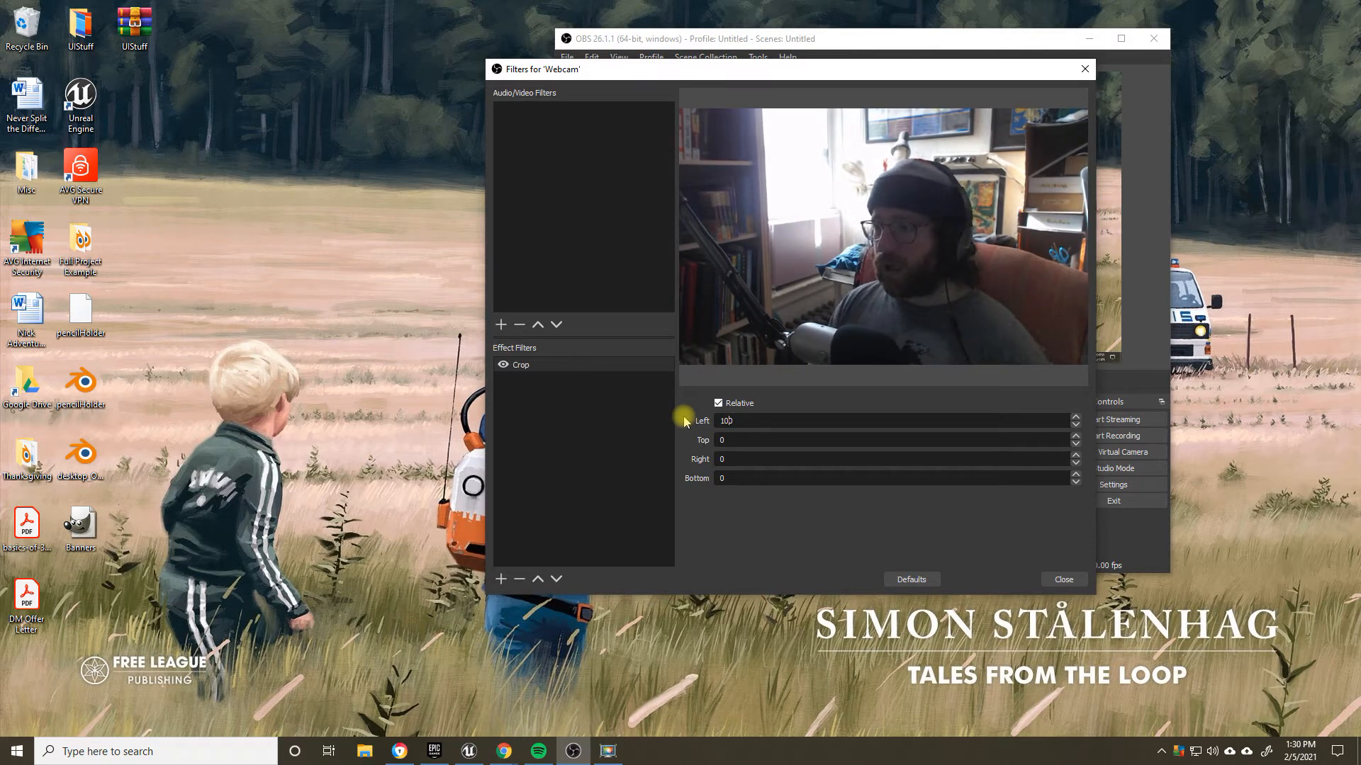
Step: Switch the Crop filter's Relative option off and back on twice, resetting the left crop to 0 in between
click(718, 403)
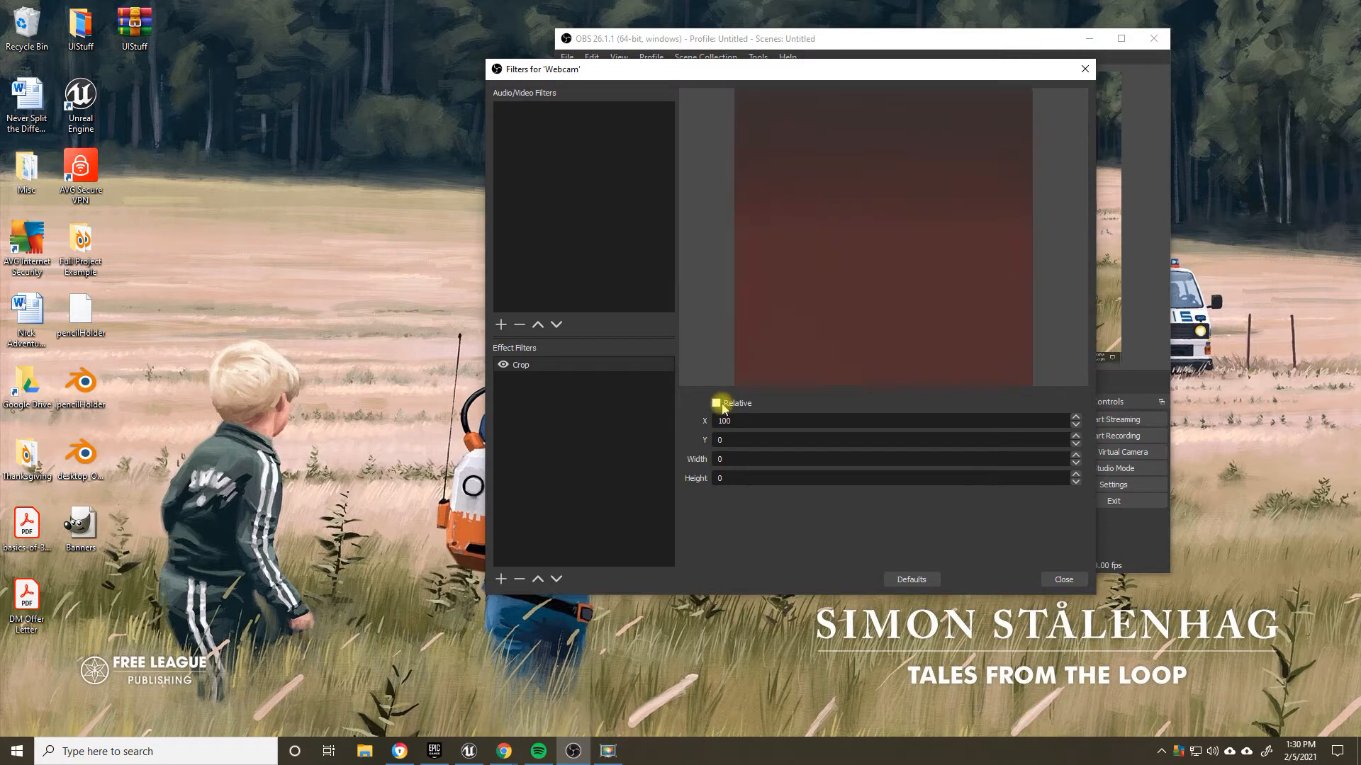
click(717, 403)
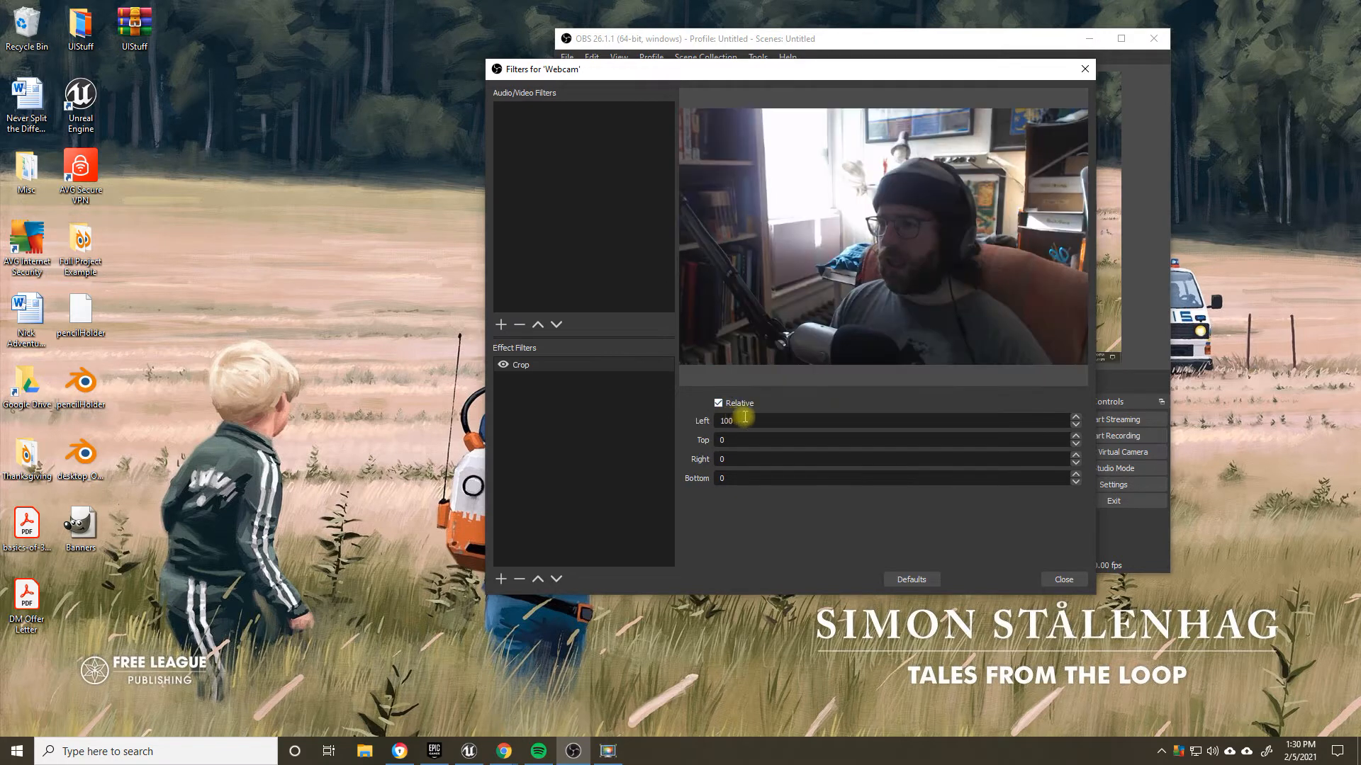
click(717, 403)
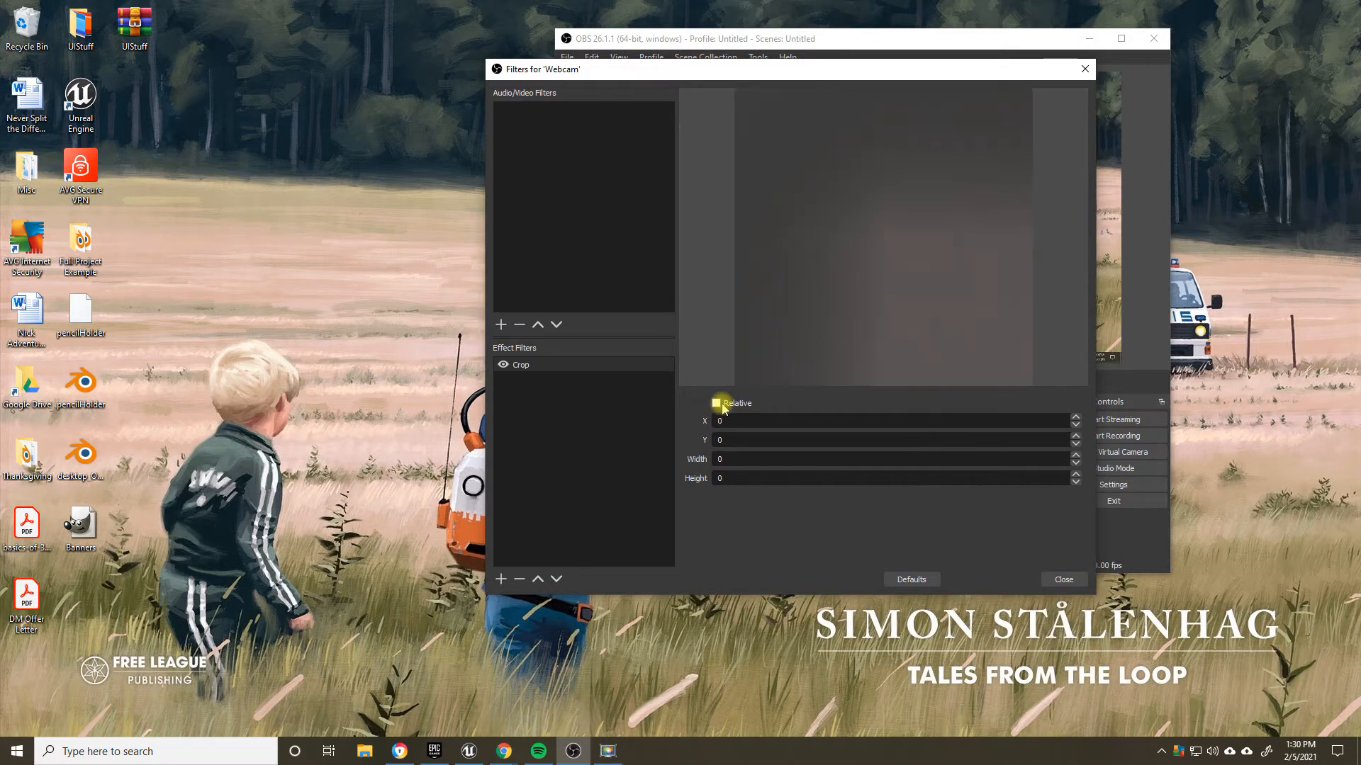
click(717, 403)
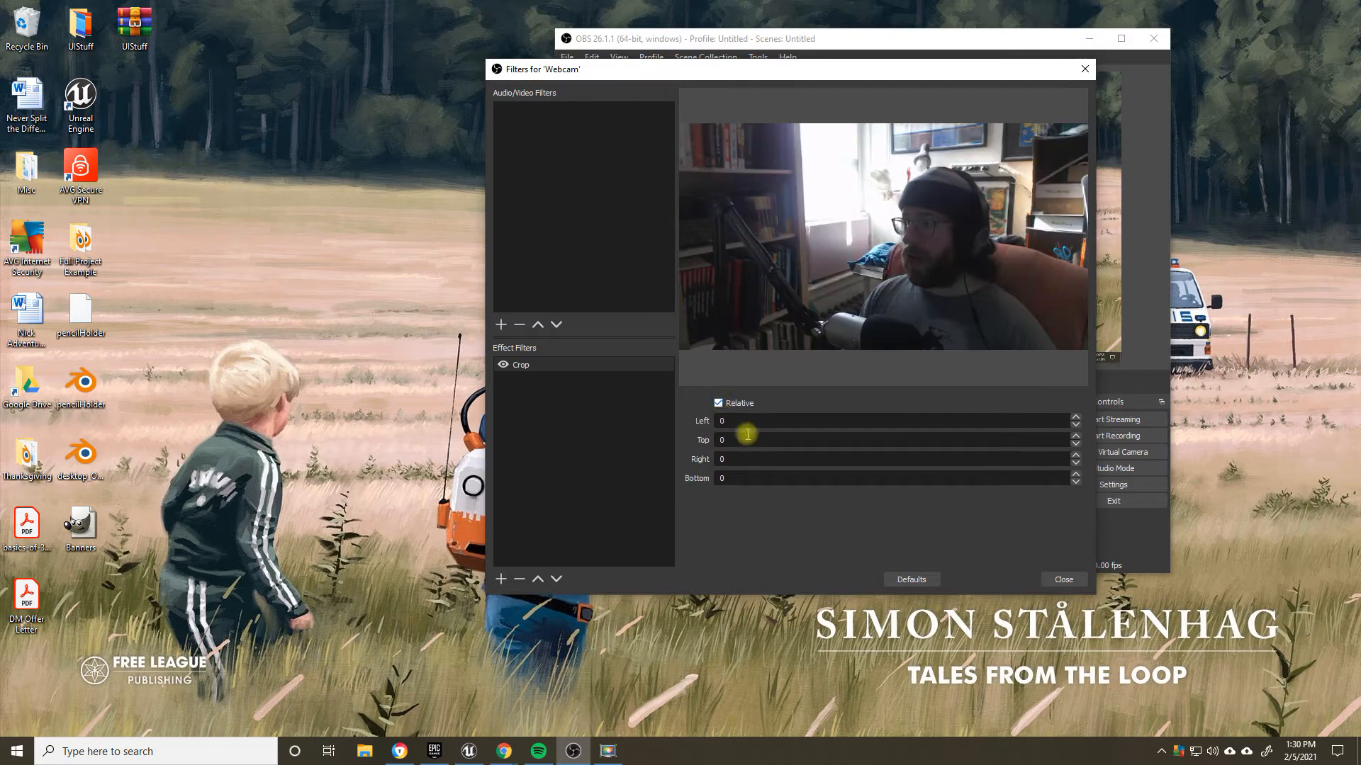
Step: Set the Webcam Crop filter's left crop to 150 and move the Webcam into the canvas's bottom-left corner
drag(737, 422, 702, 422)
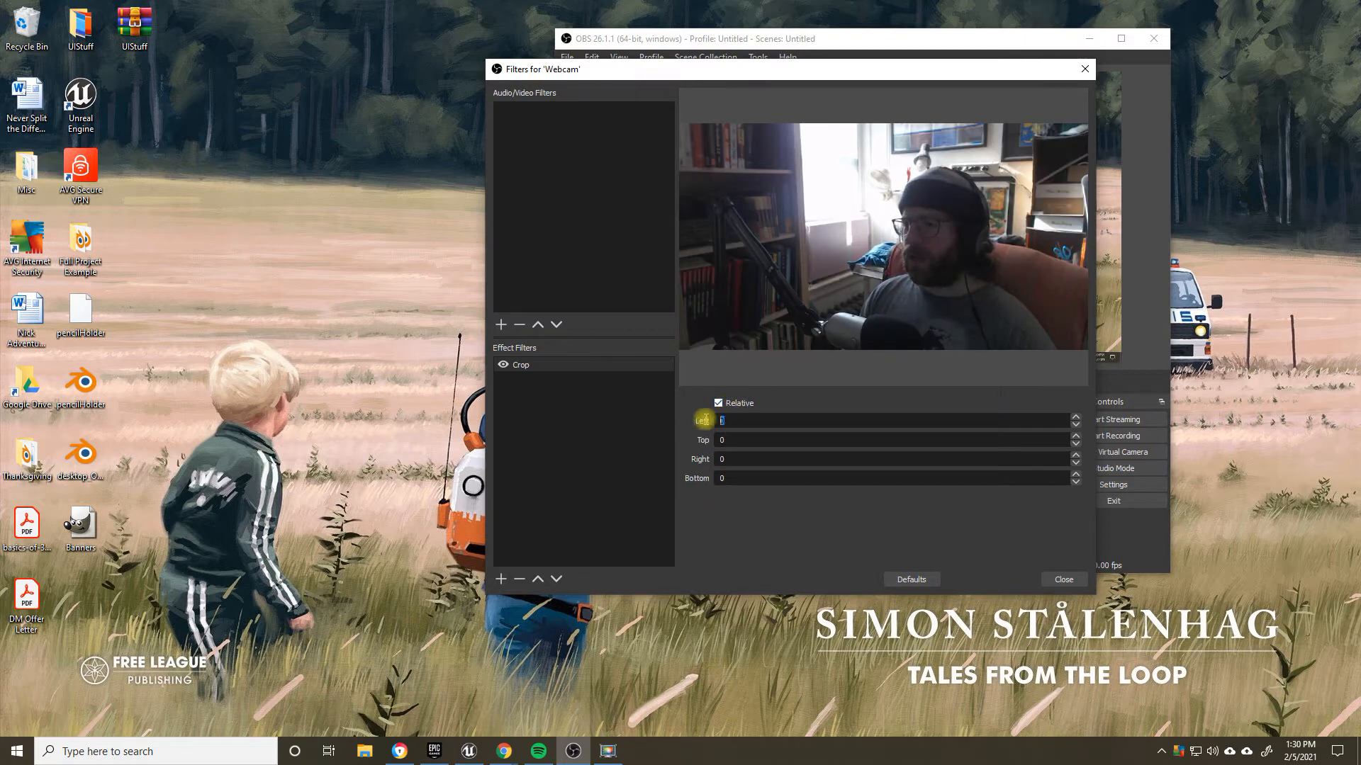
text(150)
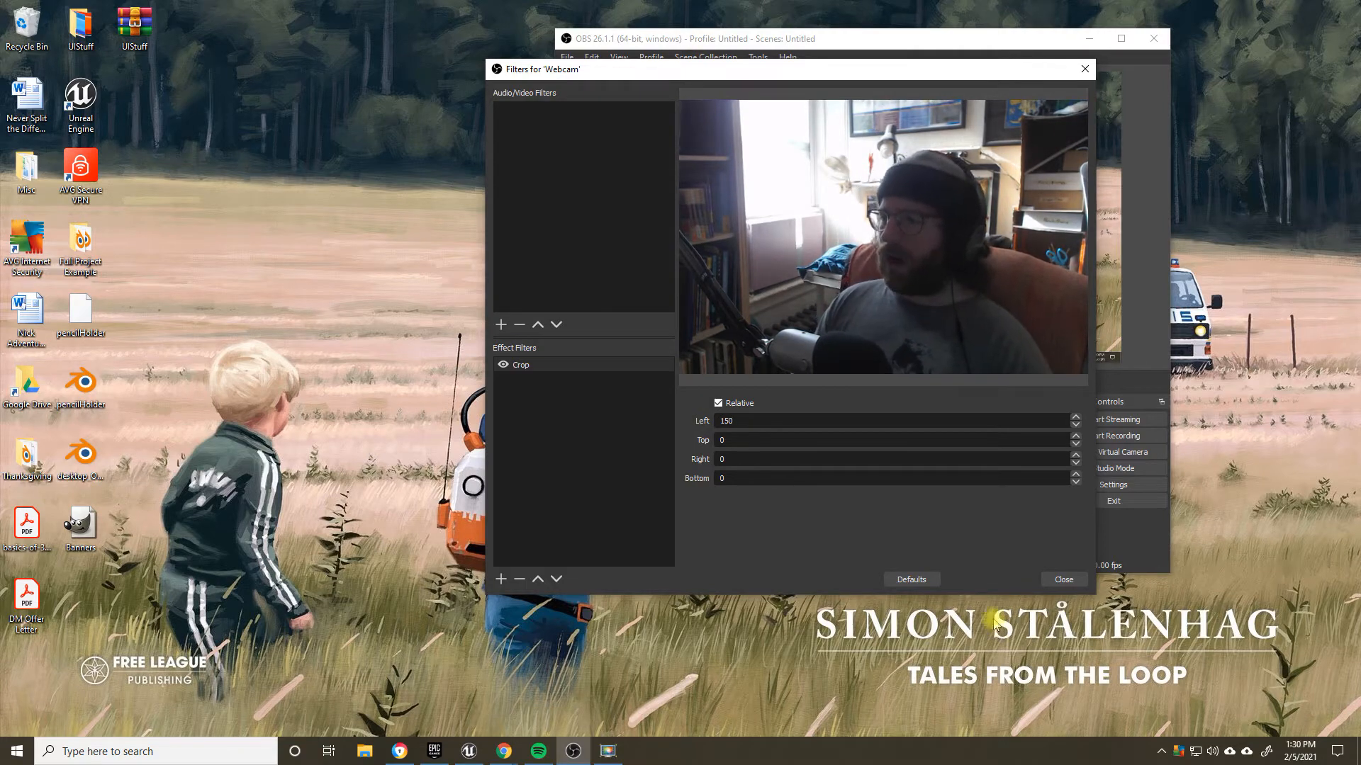
click(1063, 580)
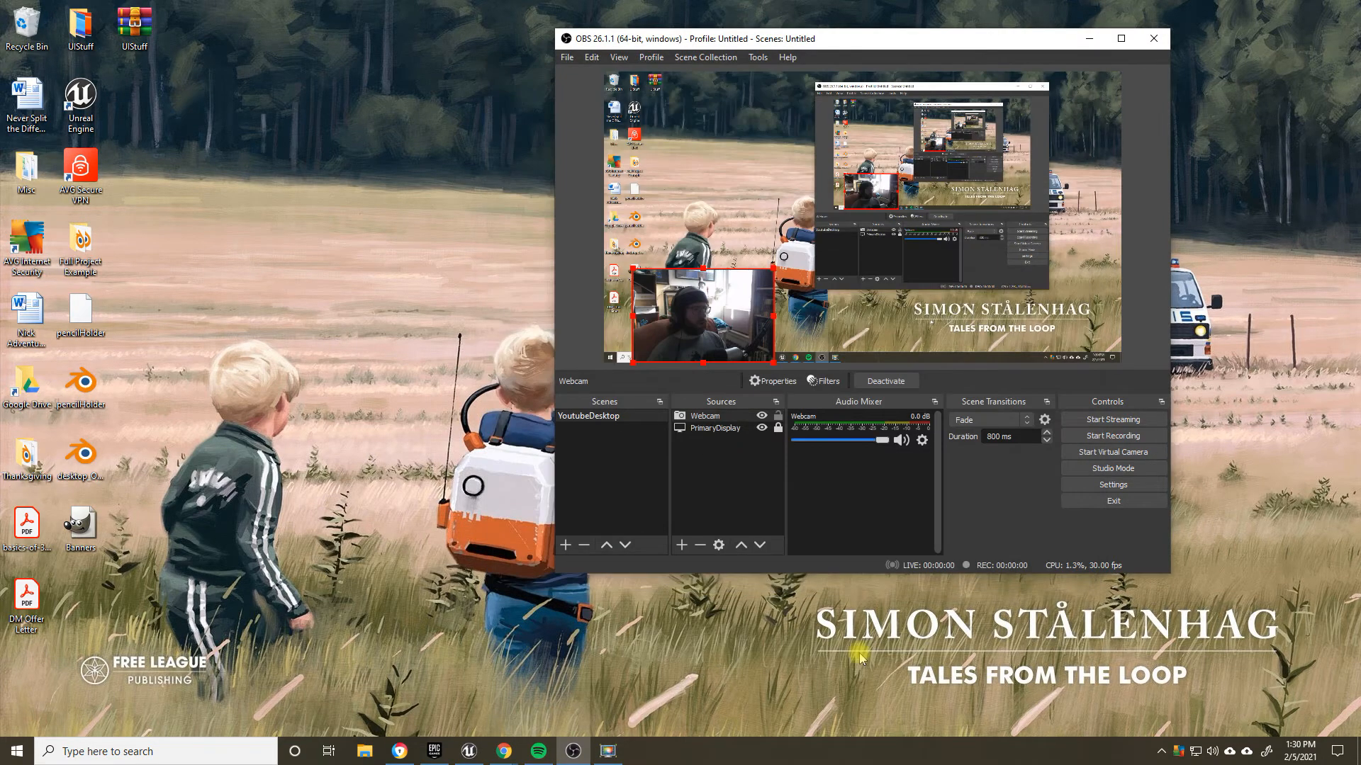
drag(722, 320, 694, 320)
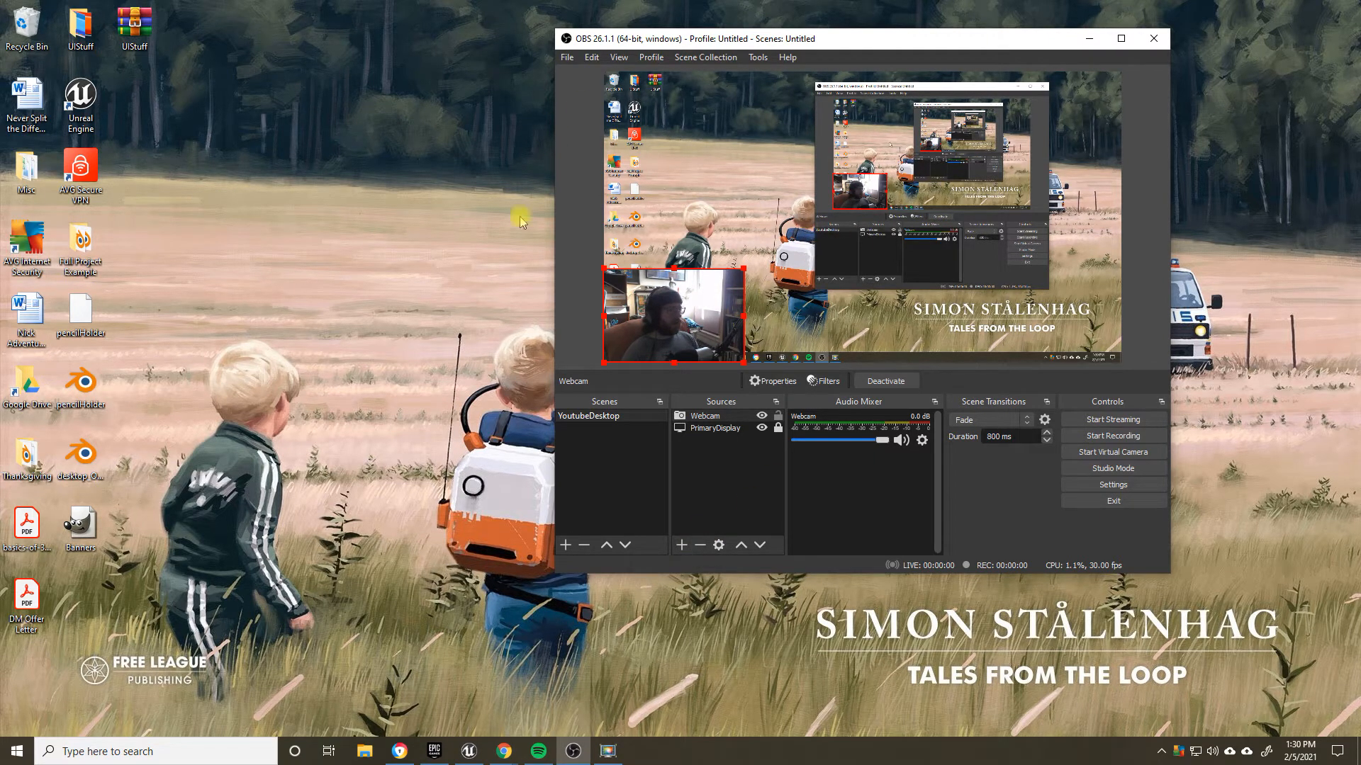
key(alt+Tab)
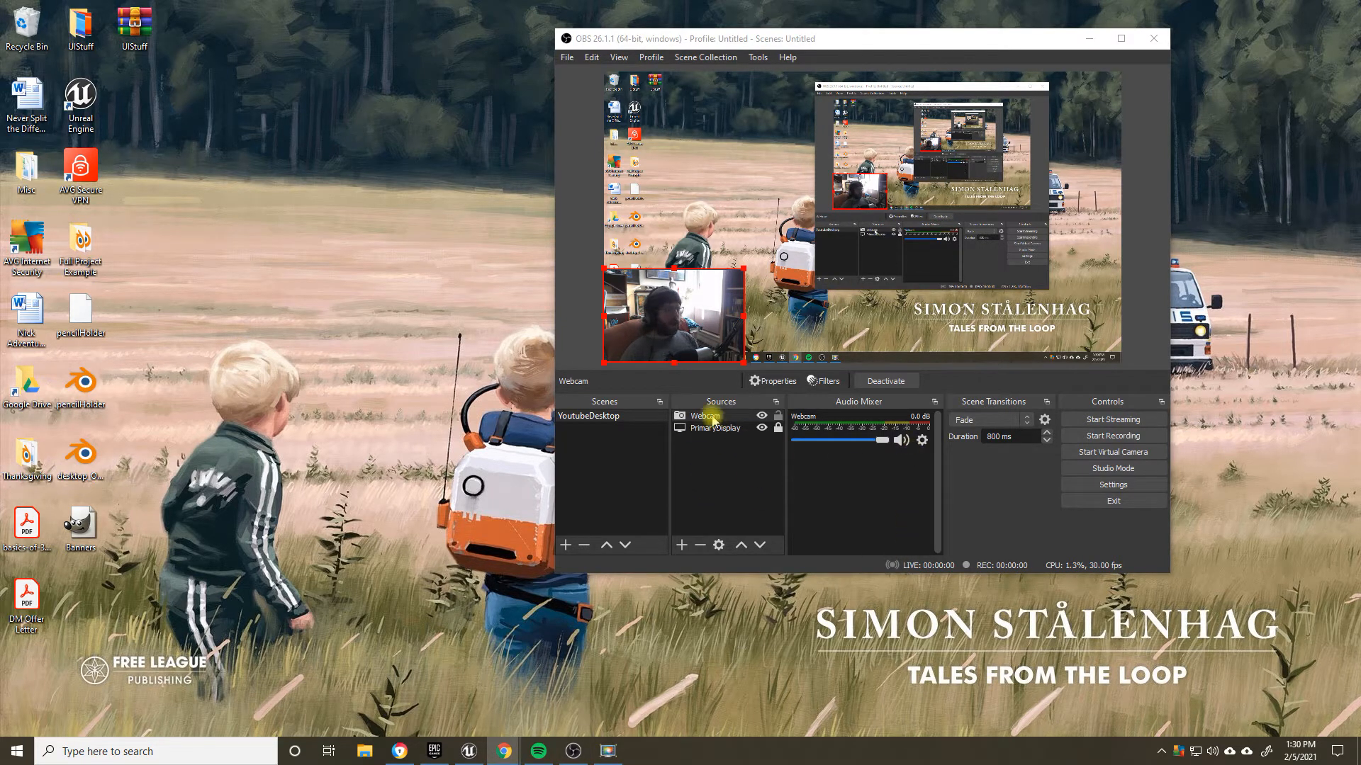
Step: Mute the Webcam's audio and hide it from the Audio Mixer, and lock the Webcam source
click(711, 418)
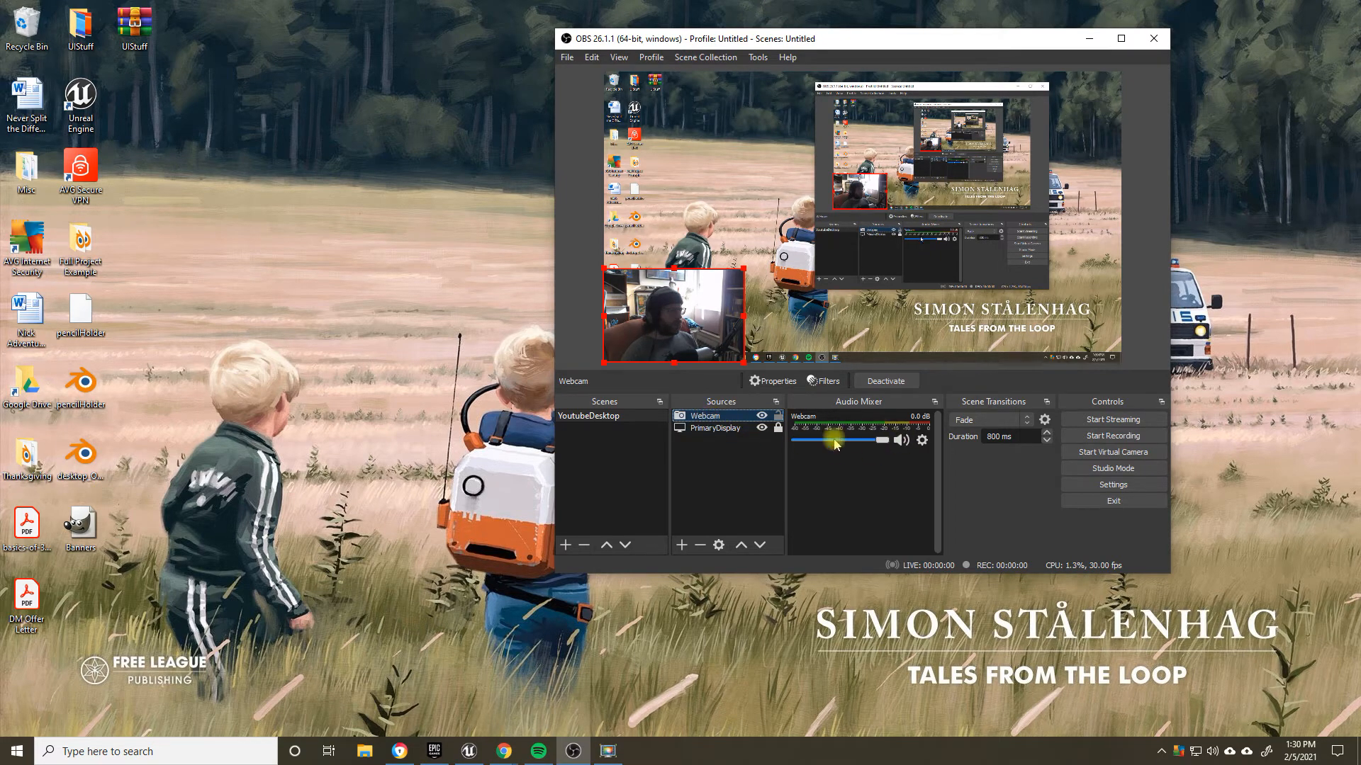
click(900, 440)
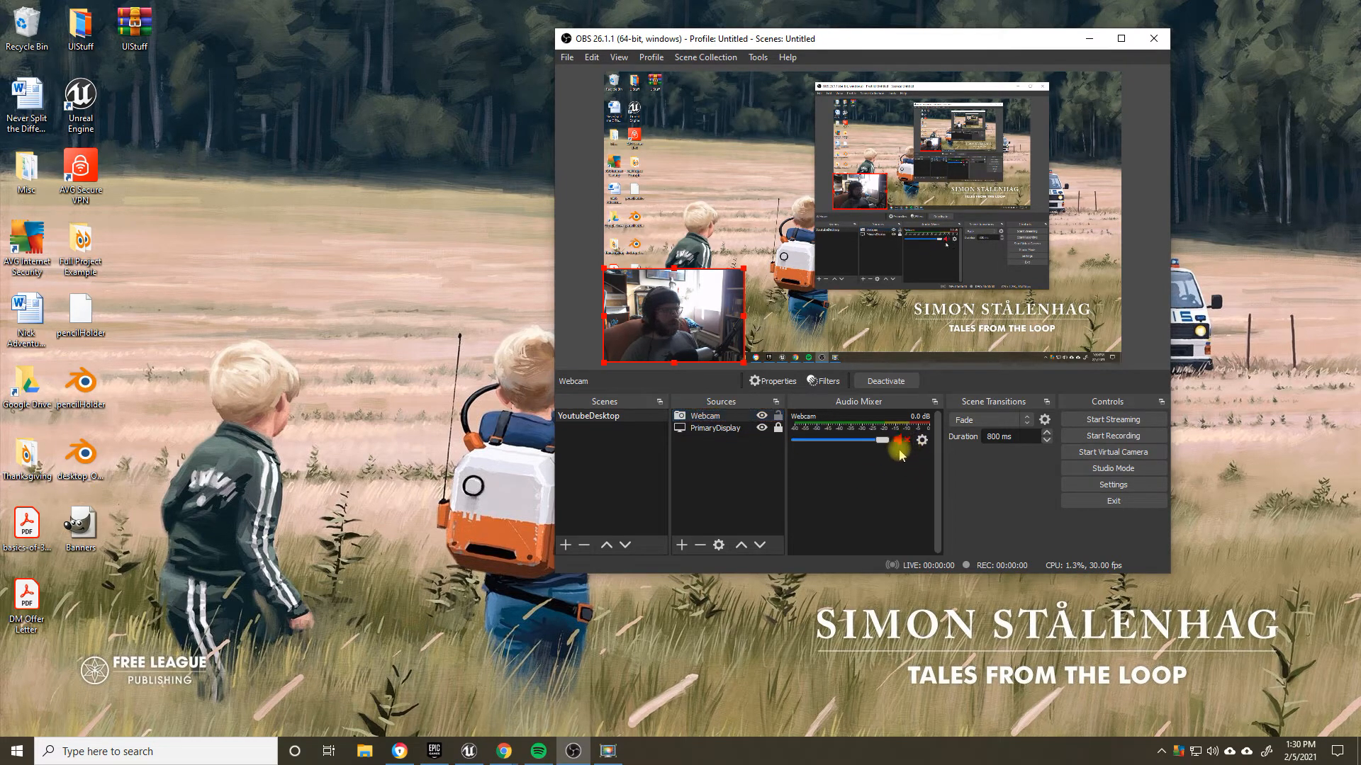
click(921, 440)
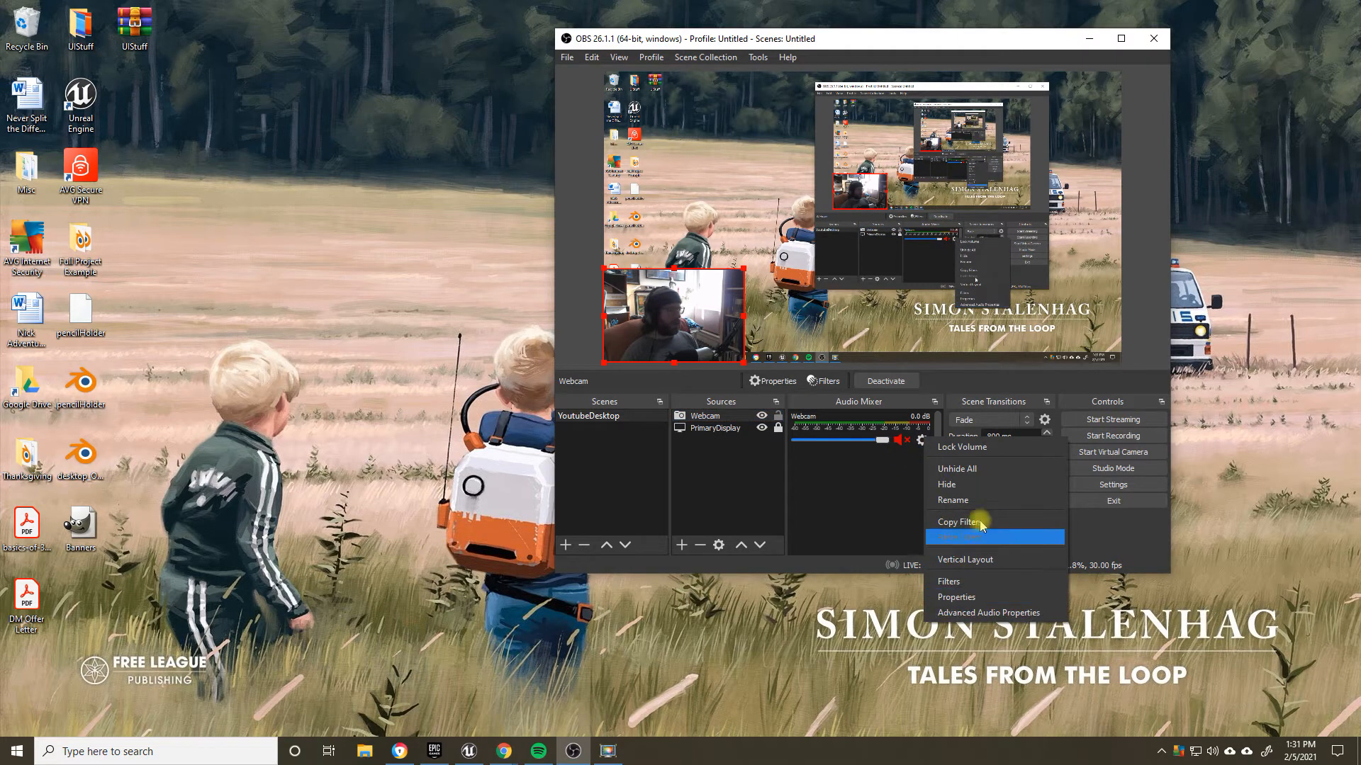
click(948, 484)
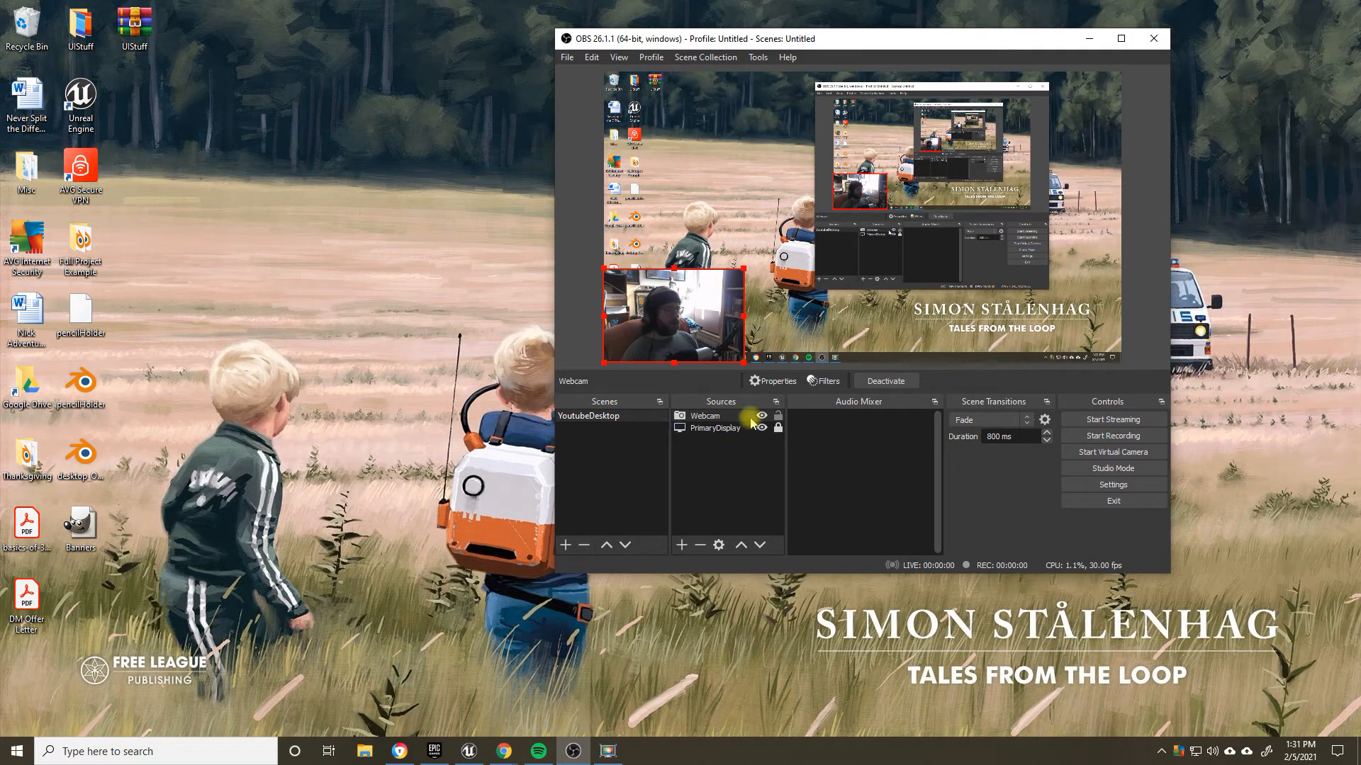
mouse_move(853, 36)
mouse_down()
mouse_move(631, 76)
mouse_move(496, 248)
mouse_move(721, 32)
mouse_move(827, 63)
mouse_move(833, 51)
mouse_up()
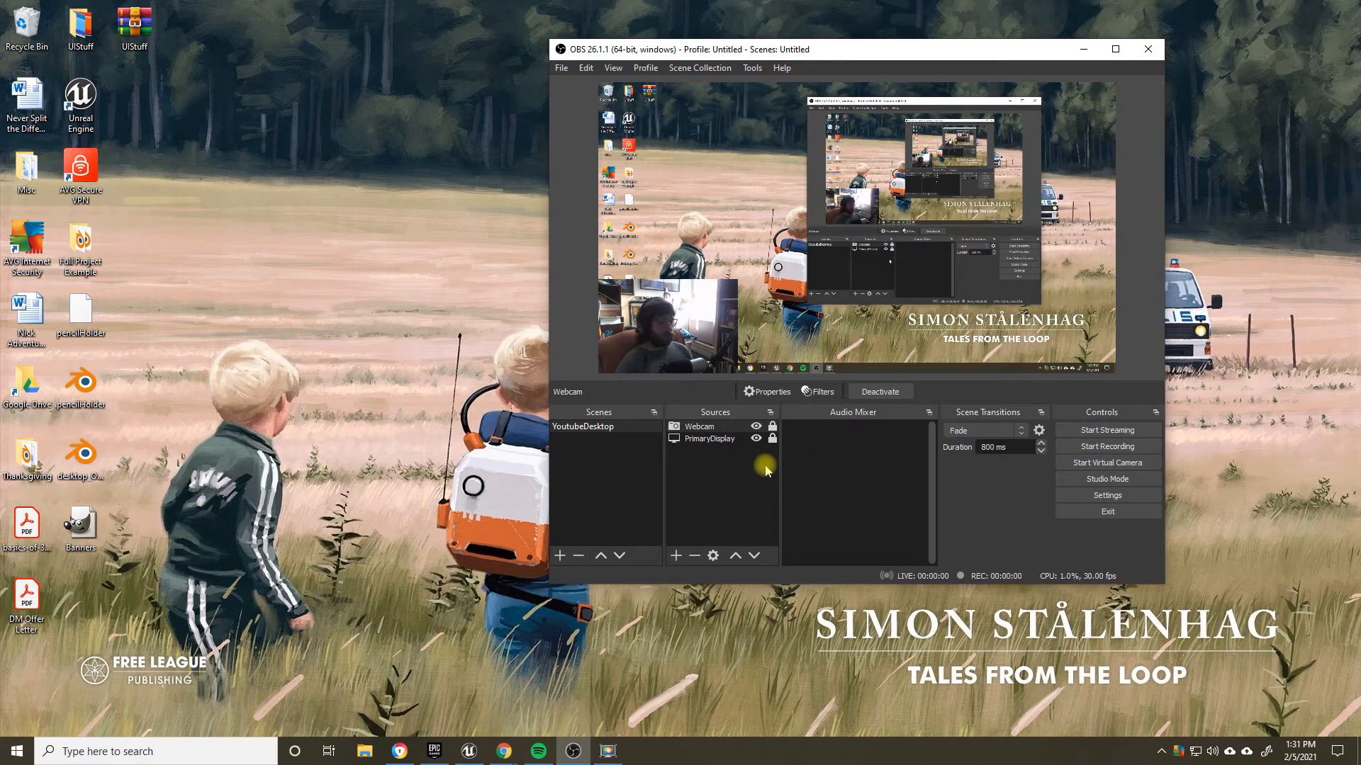
Step: Add a new Audio Input Capture source named Yeti Microphone to the YoutubeDesktop scene
click(675, 555)
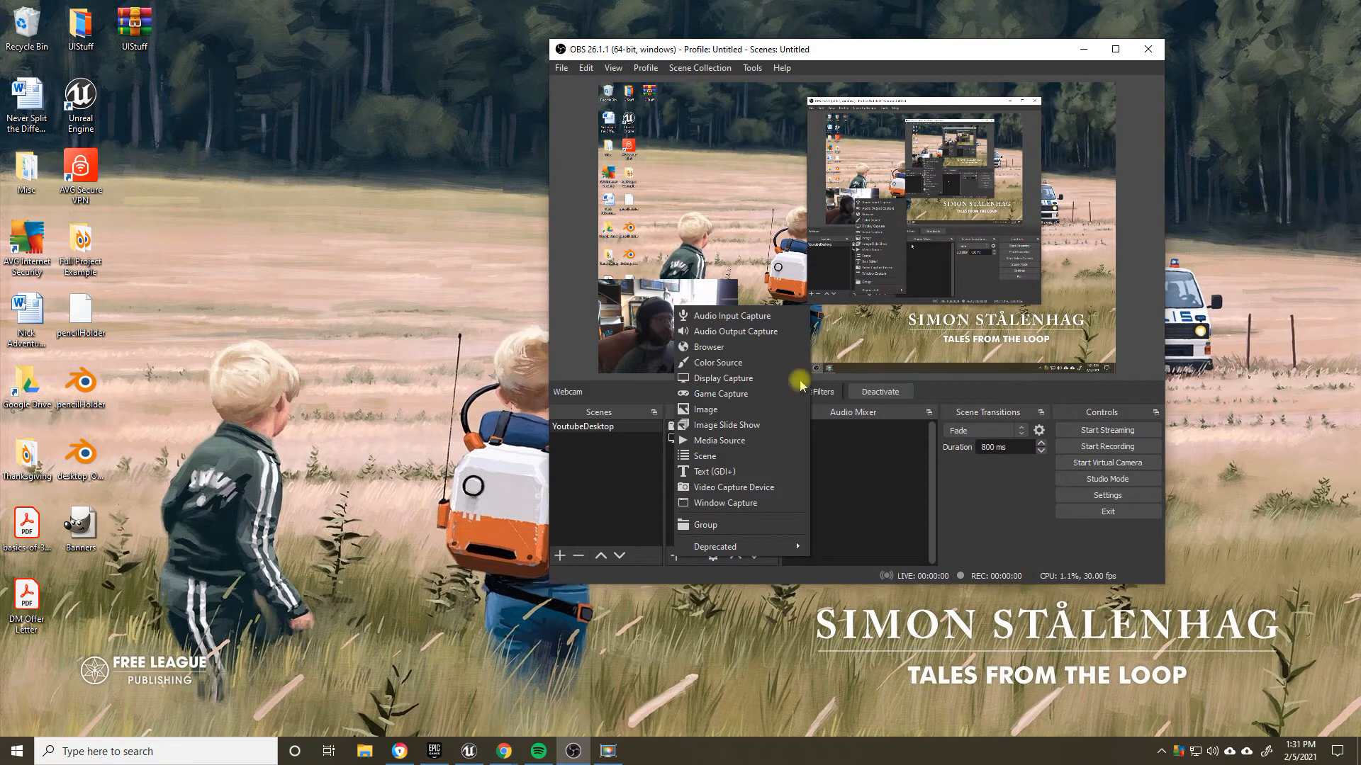
click(758, 316)
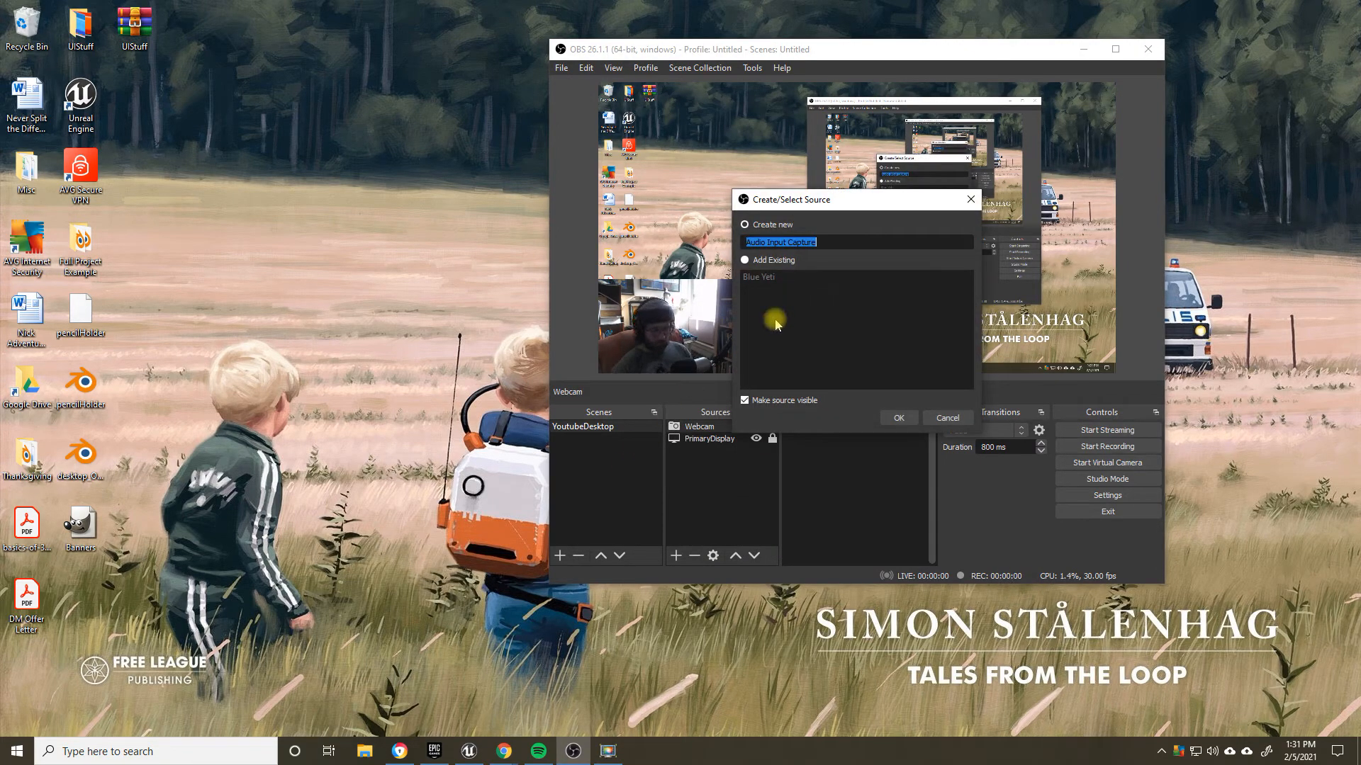
text(Yeti)
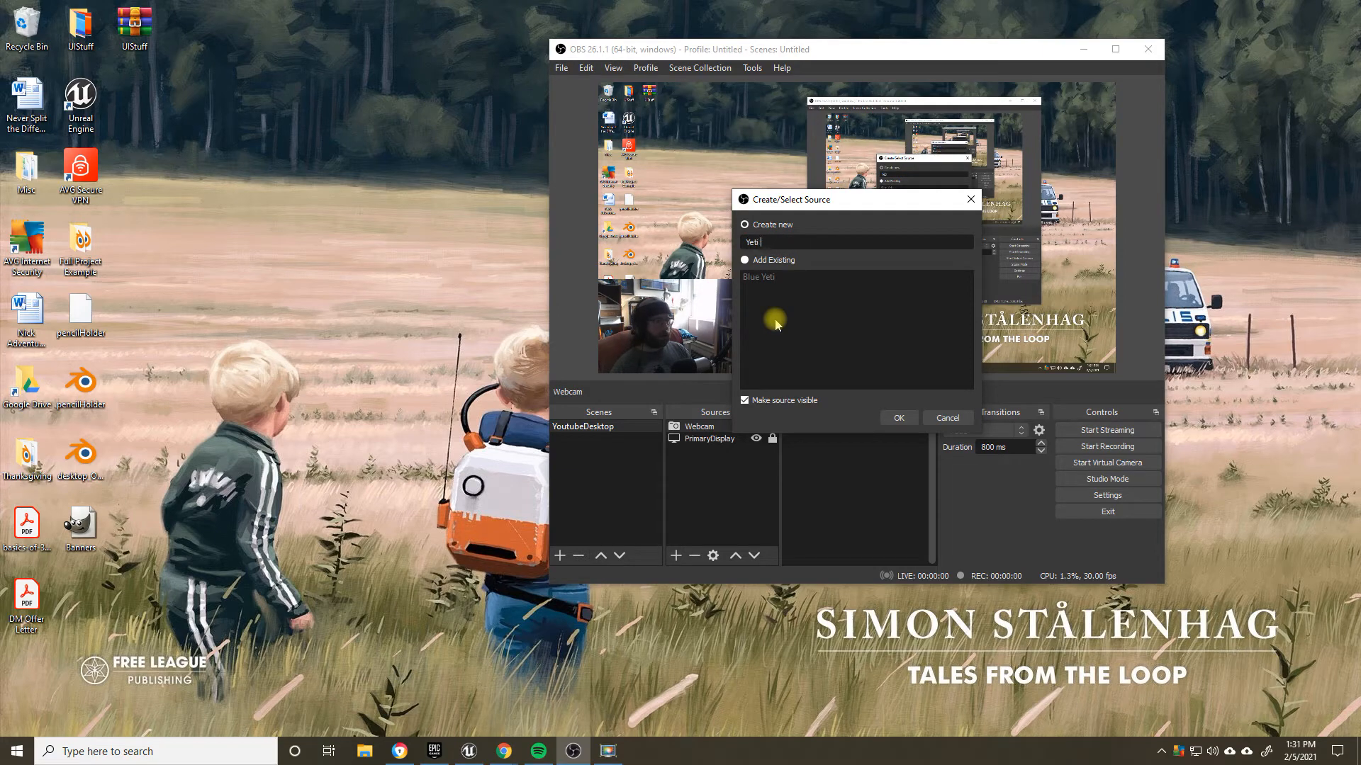
text( Microphone)
key(Return)
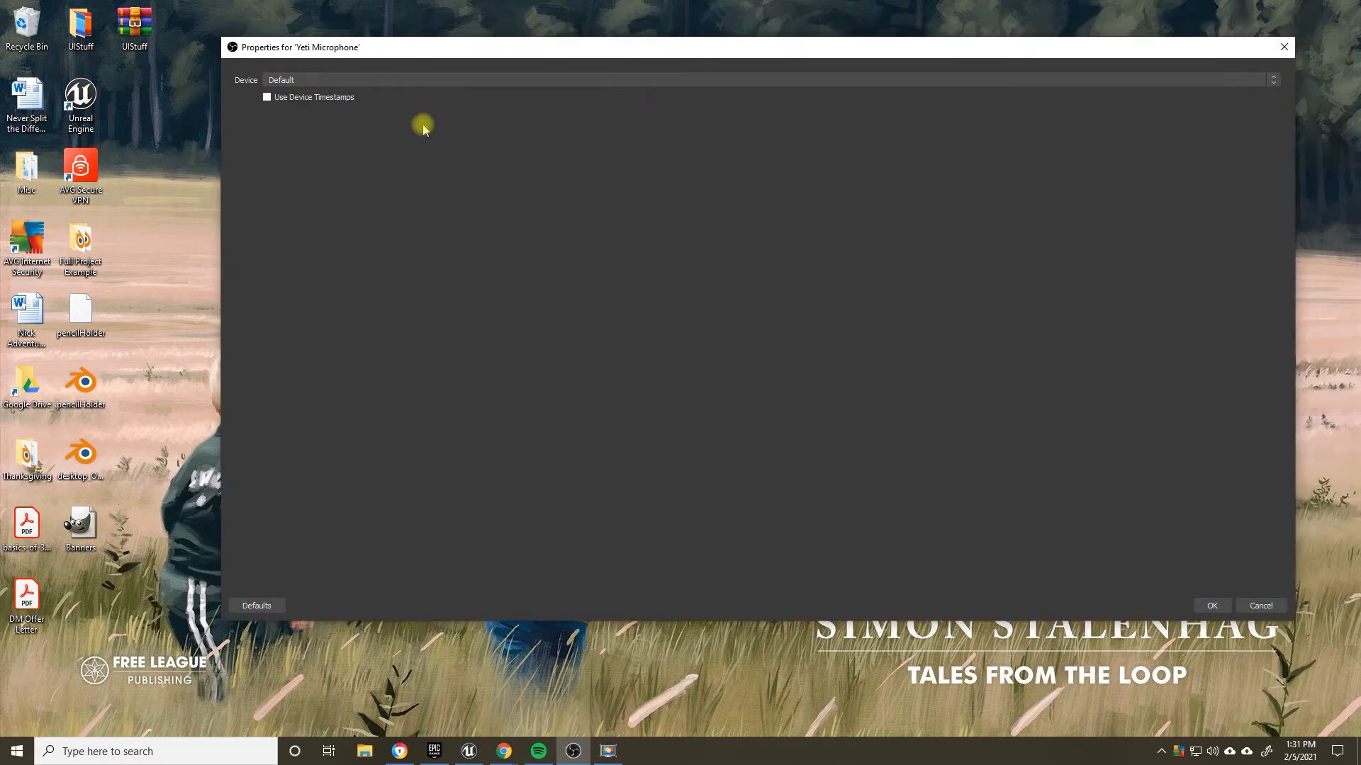
Step: Set the Yeti Microphone source's device to Microphone (Yeti Stereo Microphone) and lower its mixer volume to about -10.3 dB
click(300, 79)
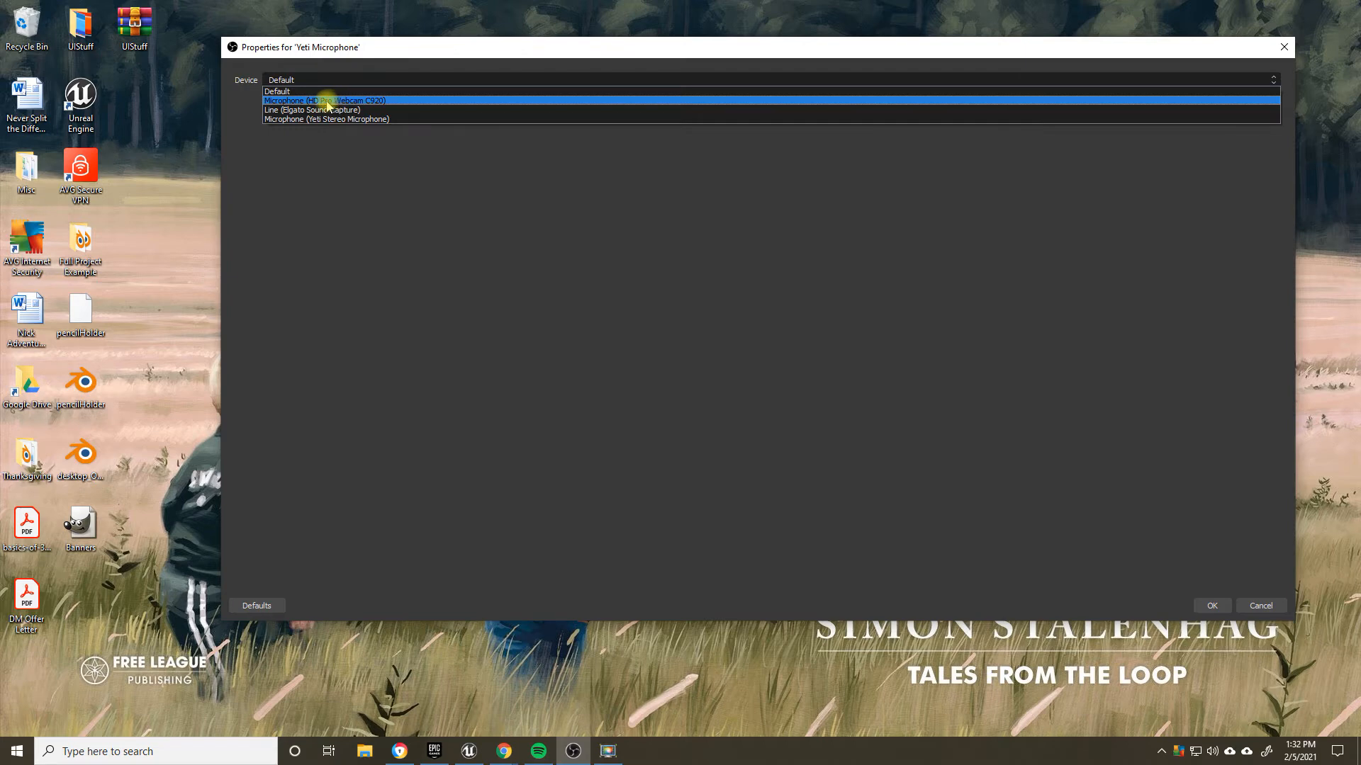
click(290, 119)
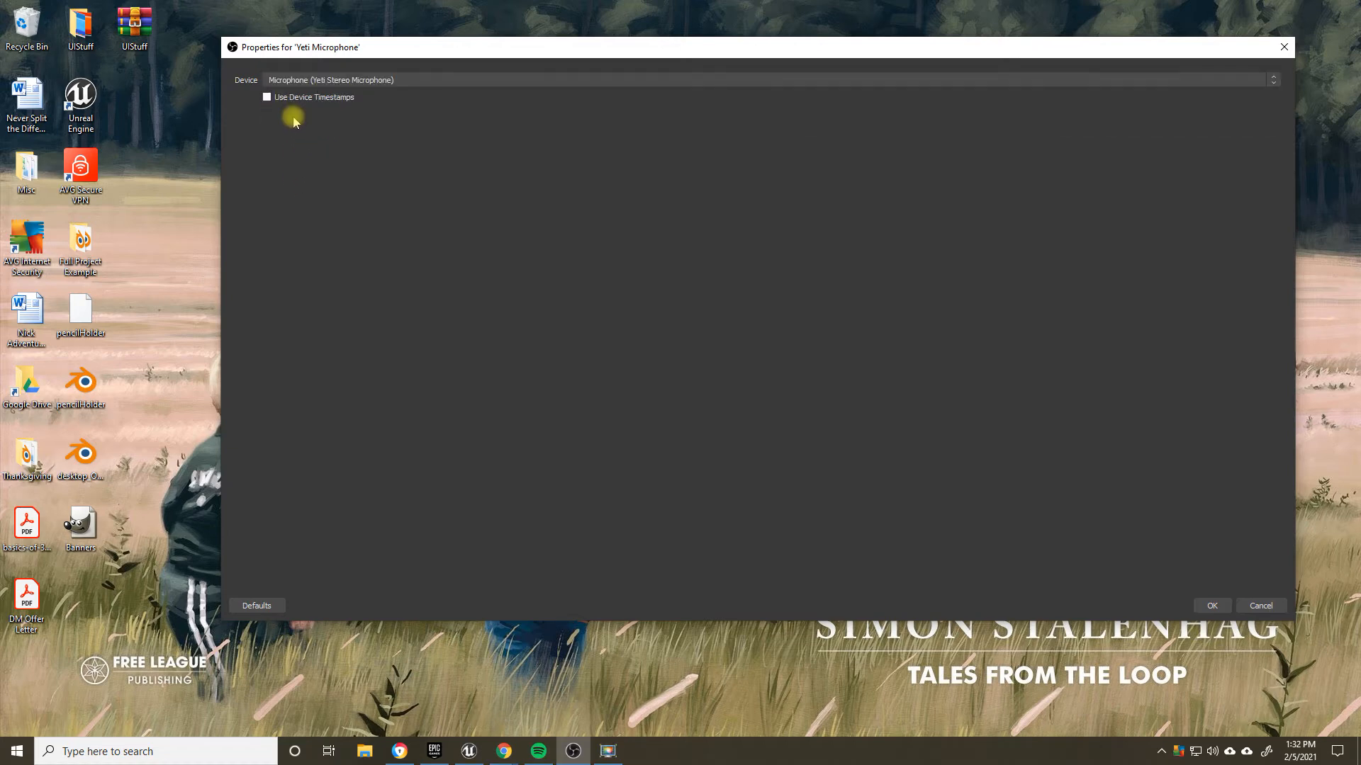
click(386, 84)
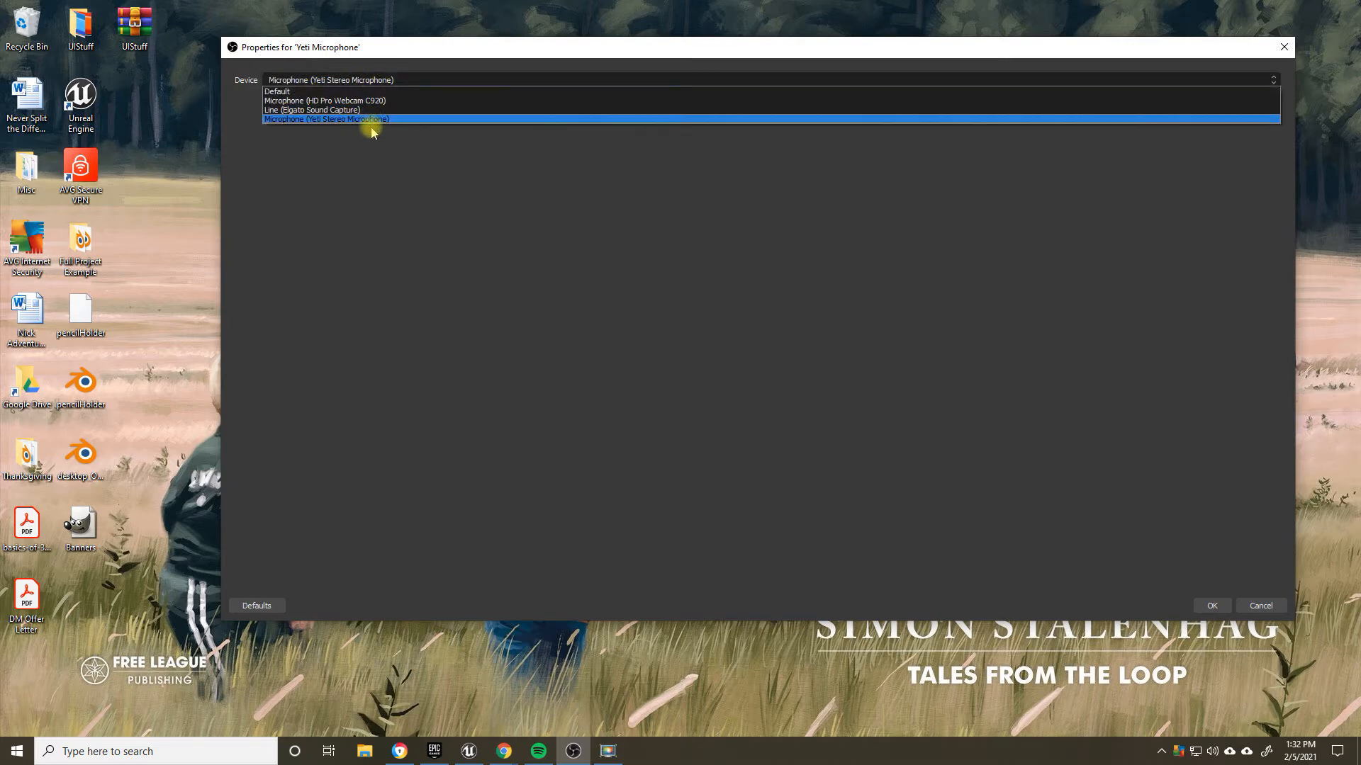
click(333, 118)
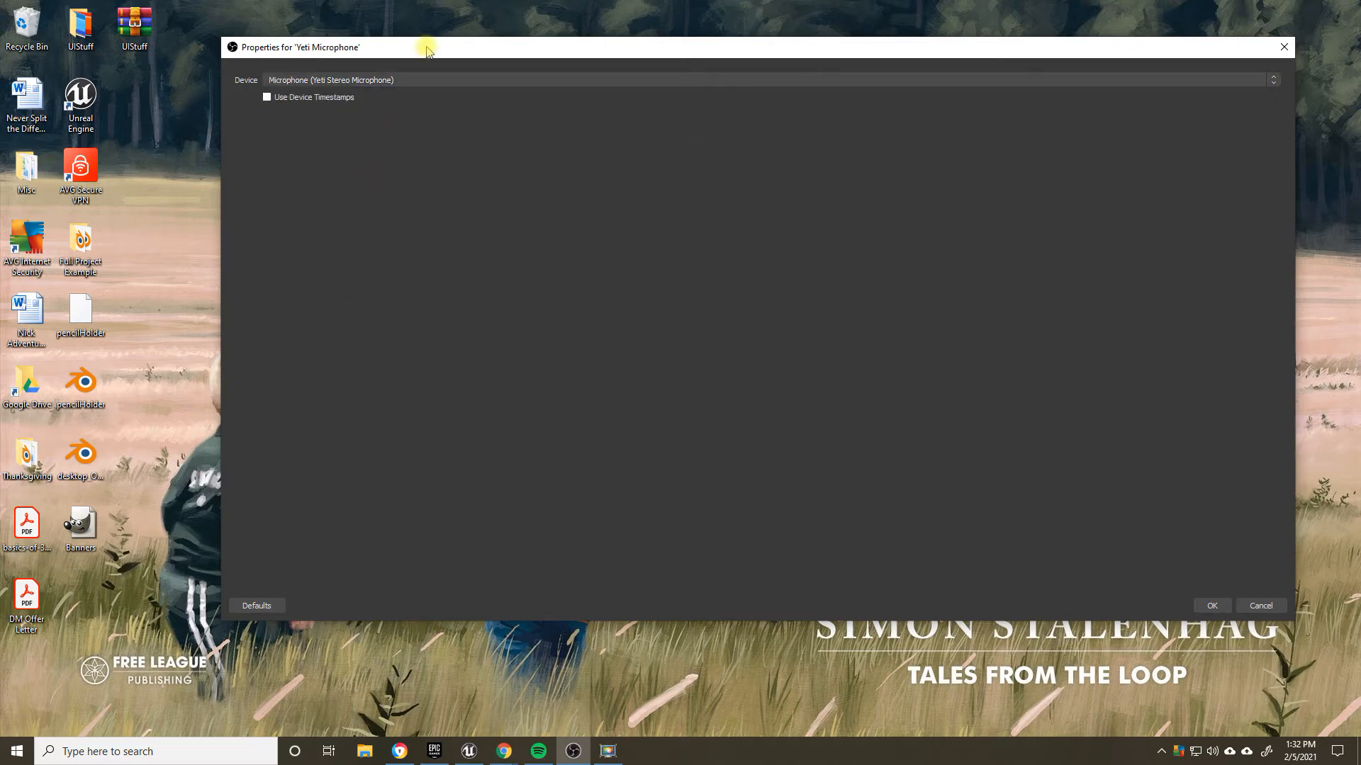
click(1211, 605)
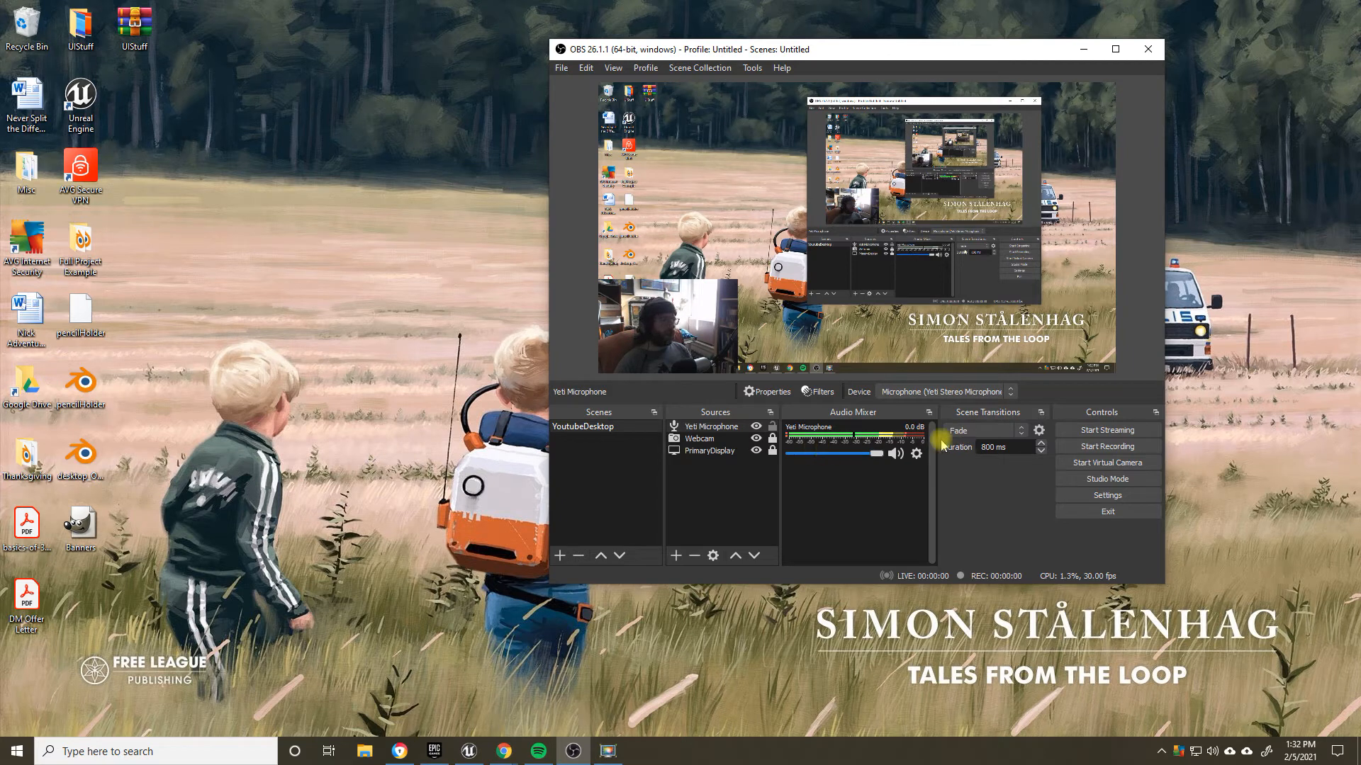
drag(886, 455, 850, 466)
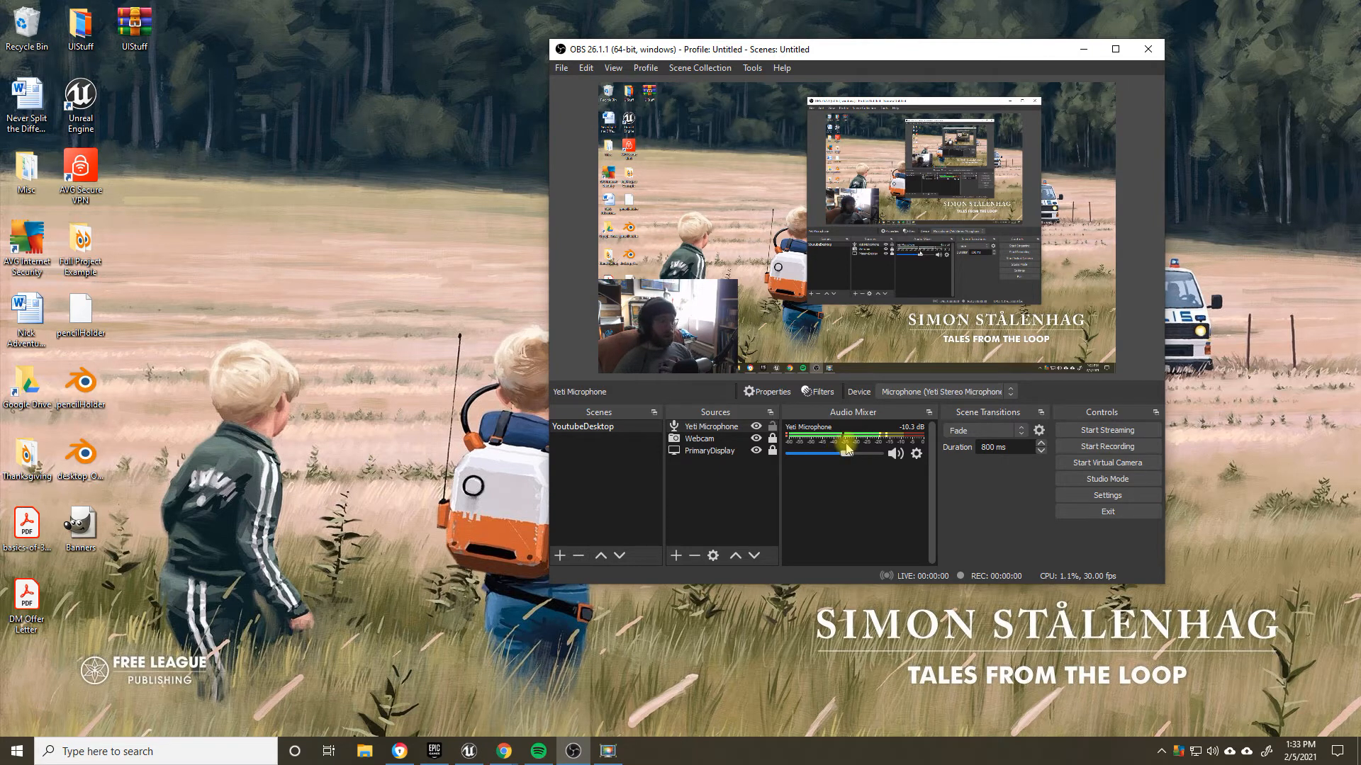
Step: Add a new Audio Output Capture source named DesktopOutput to the YoutubeDesktop scene
click(674, 556)
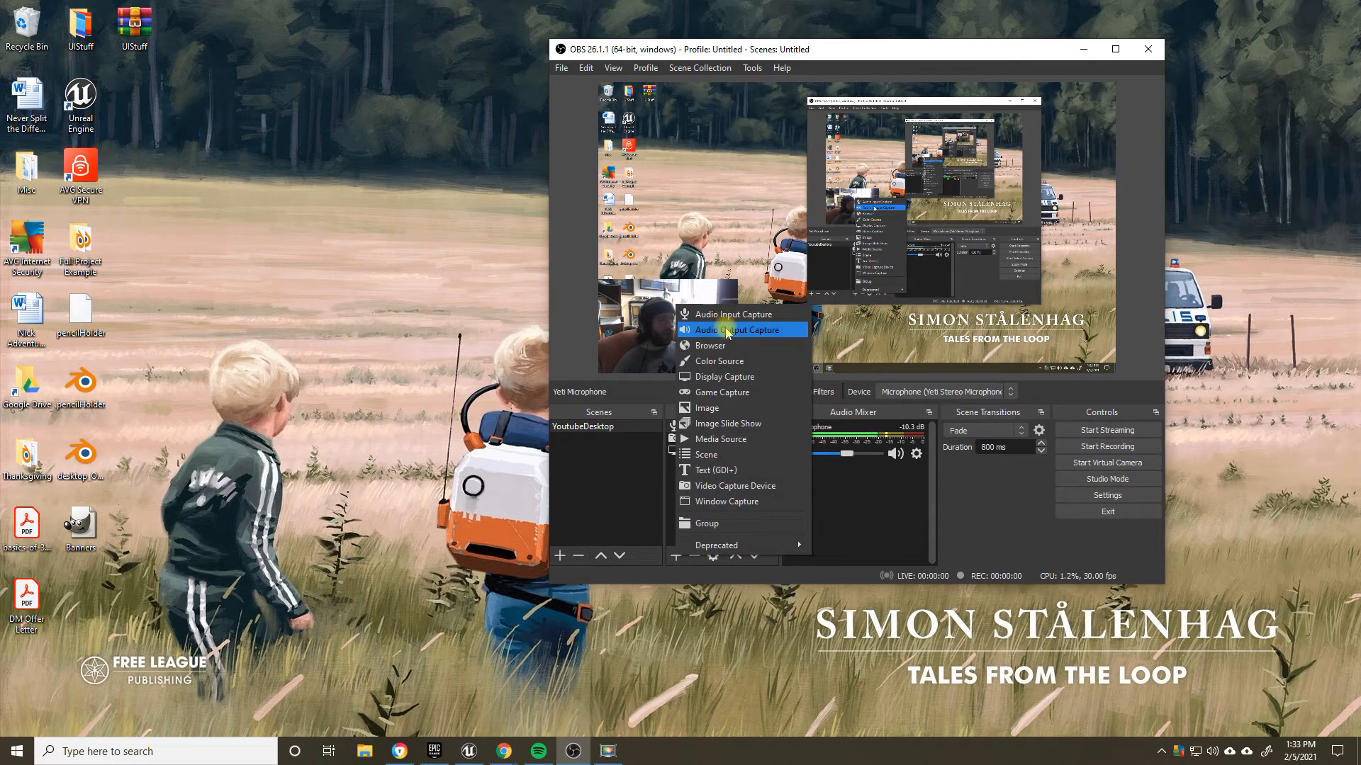
click(727, 331)
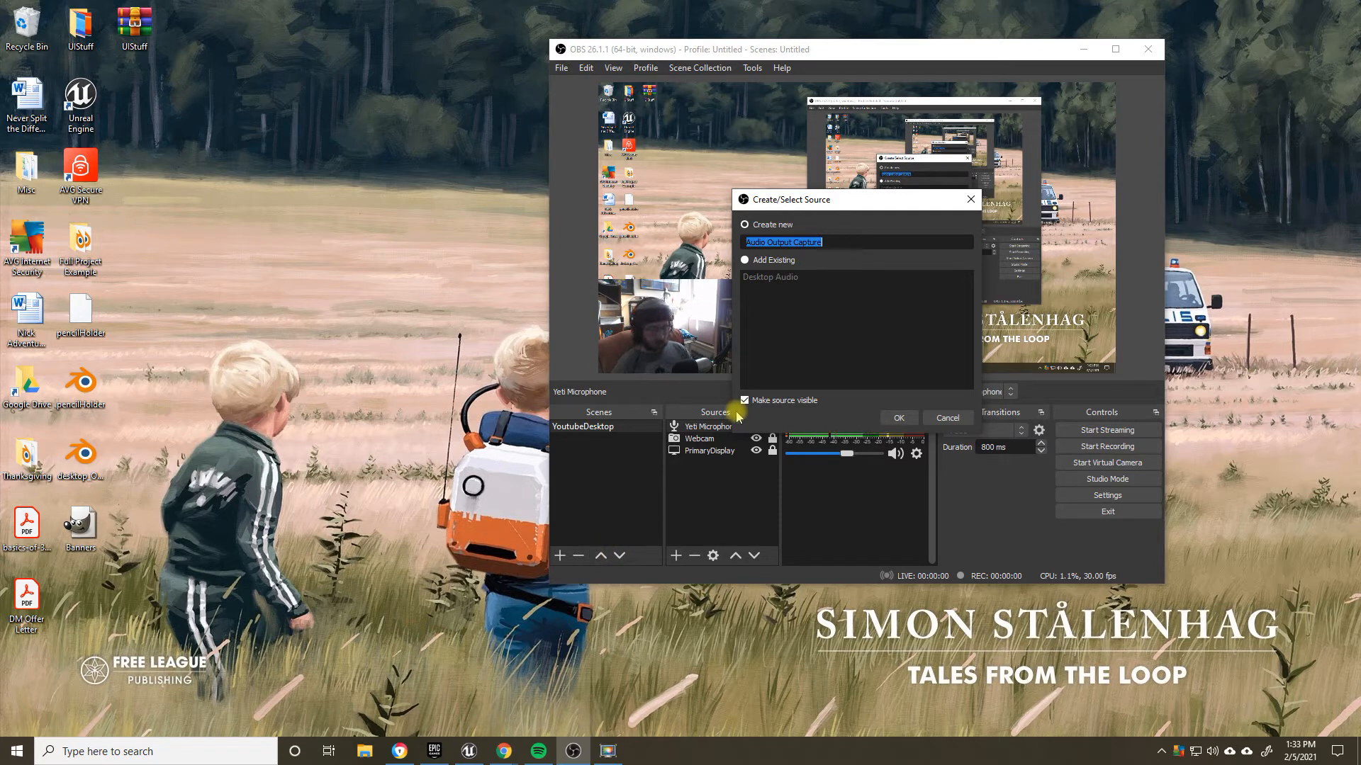
text(Sp)
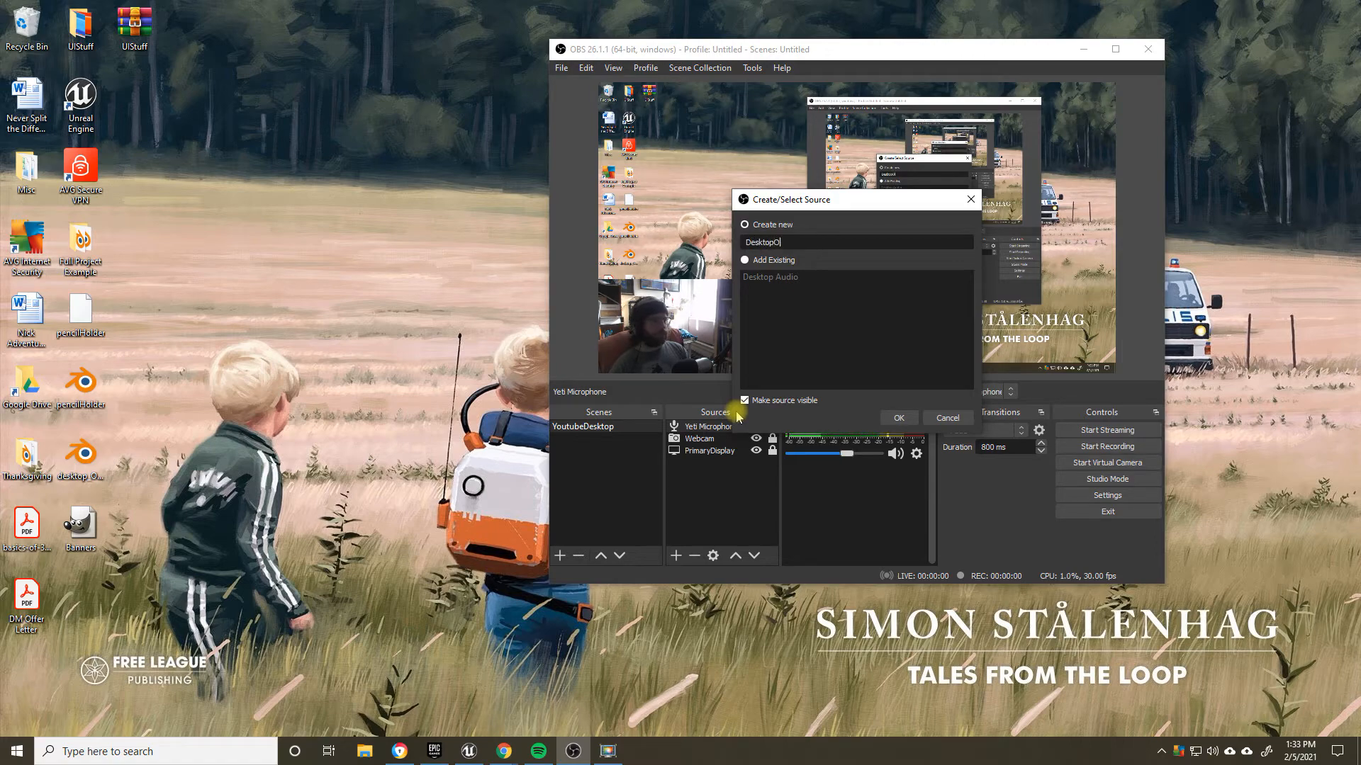
text(put)
key(Return)
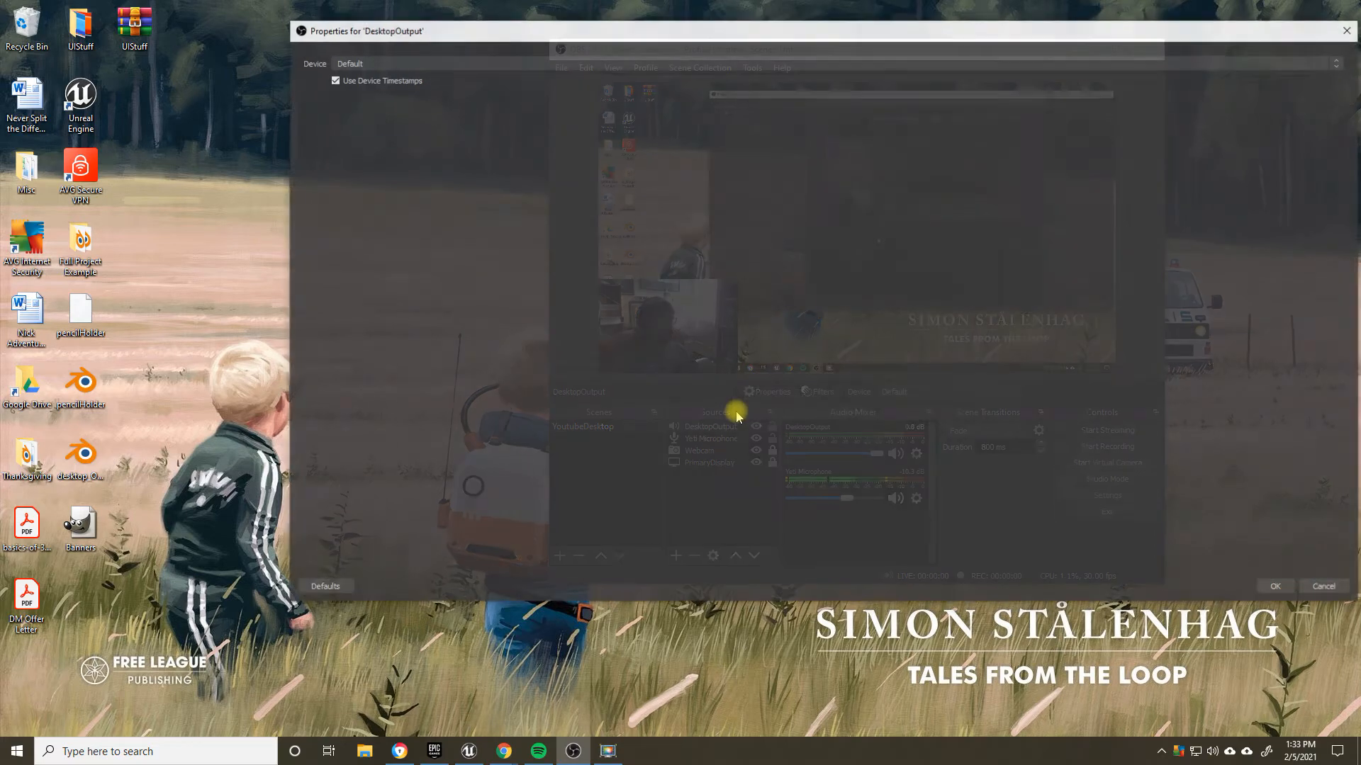
Step: Set the DesktopOutput source's device to Speakers (Realtek High Definition Audio)
drag(553, 34, 497, 51)
click(439, 79)
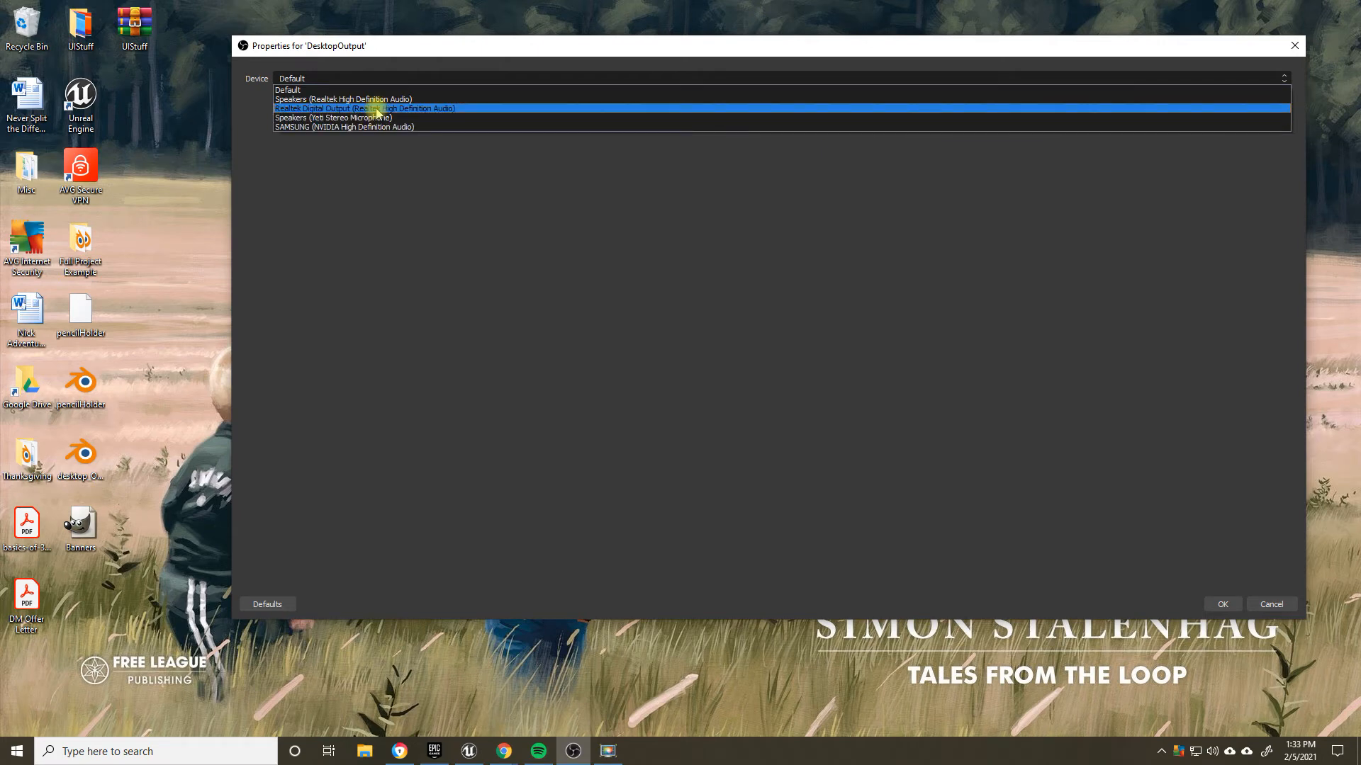
click(327, 99)
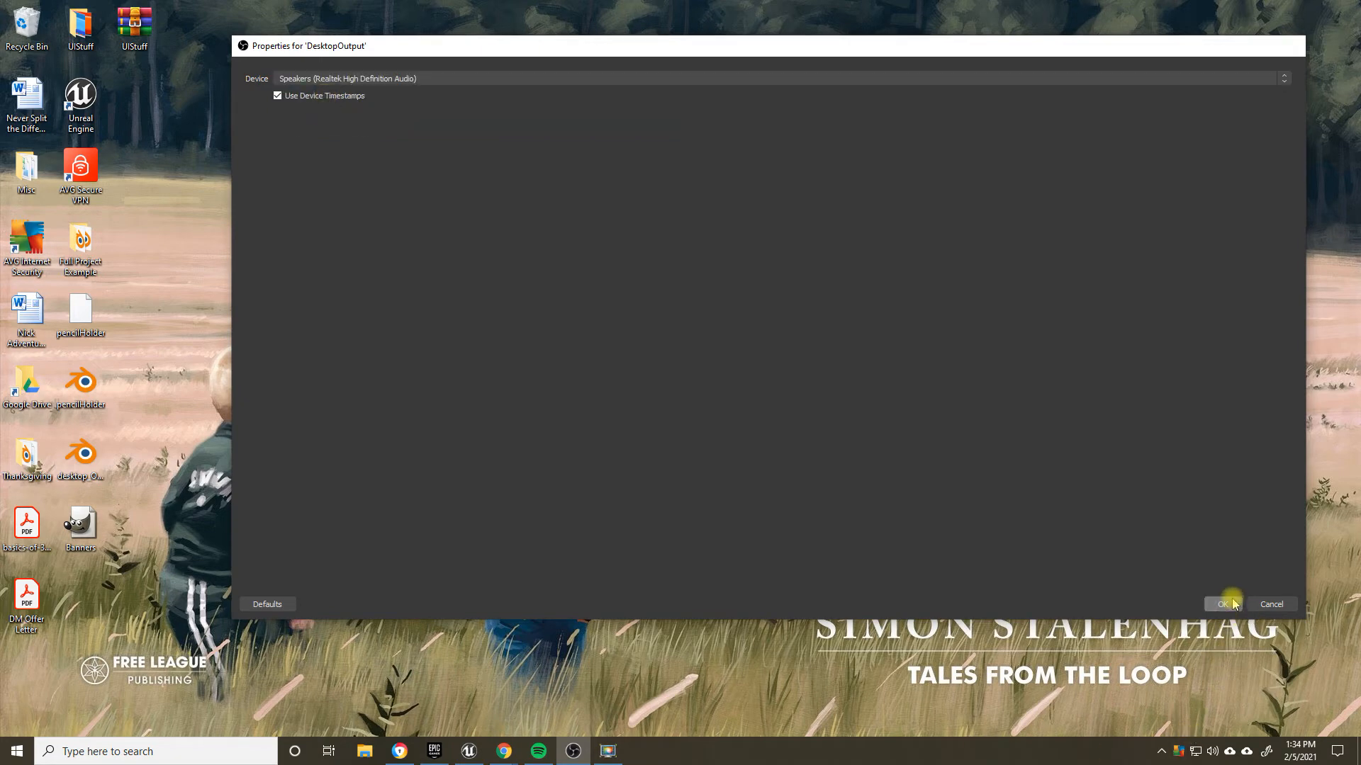
click(1223, 603)
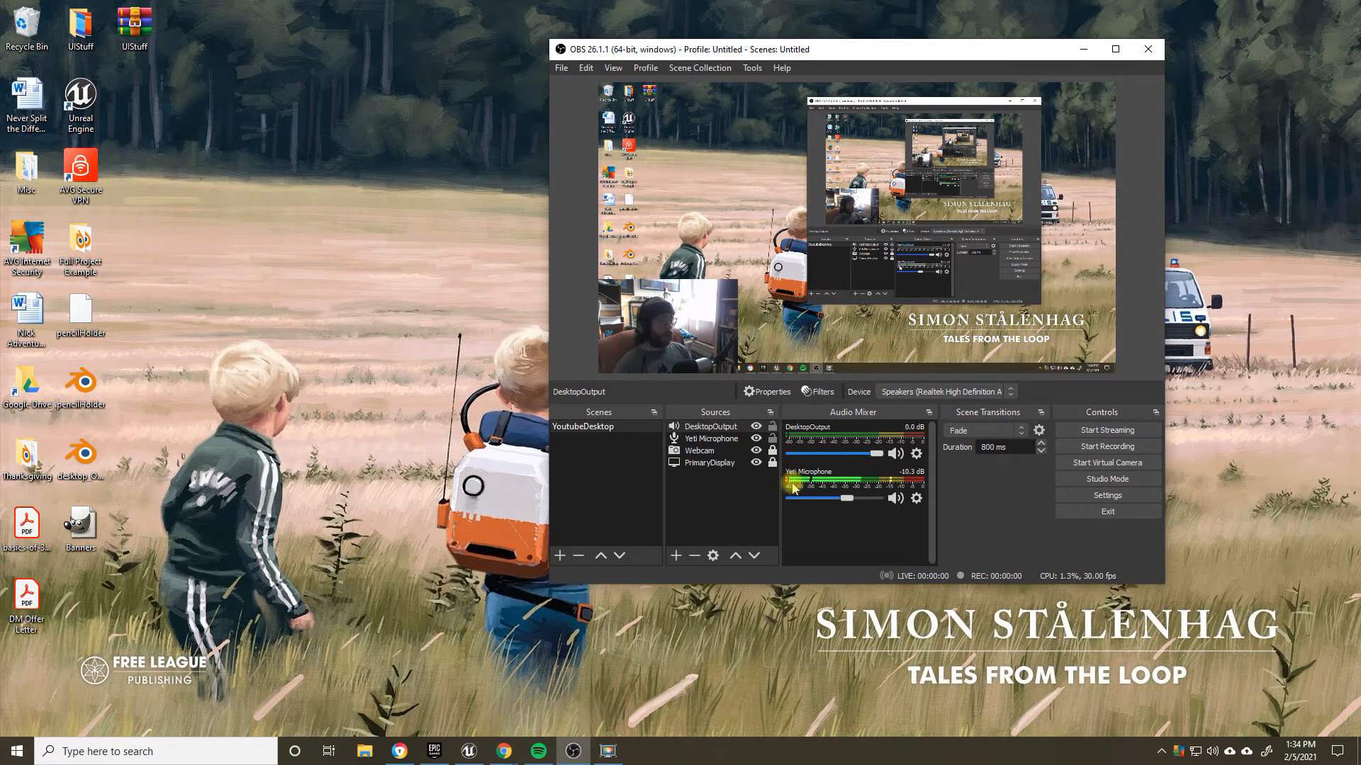
Step: Switch to Chrome, go to youtube.com and open the video Magnetic Accelerators | Magnetic Games
click(363, 752)
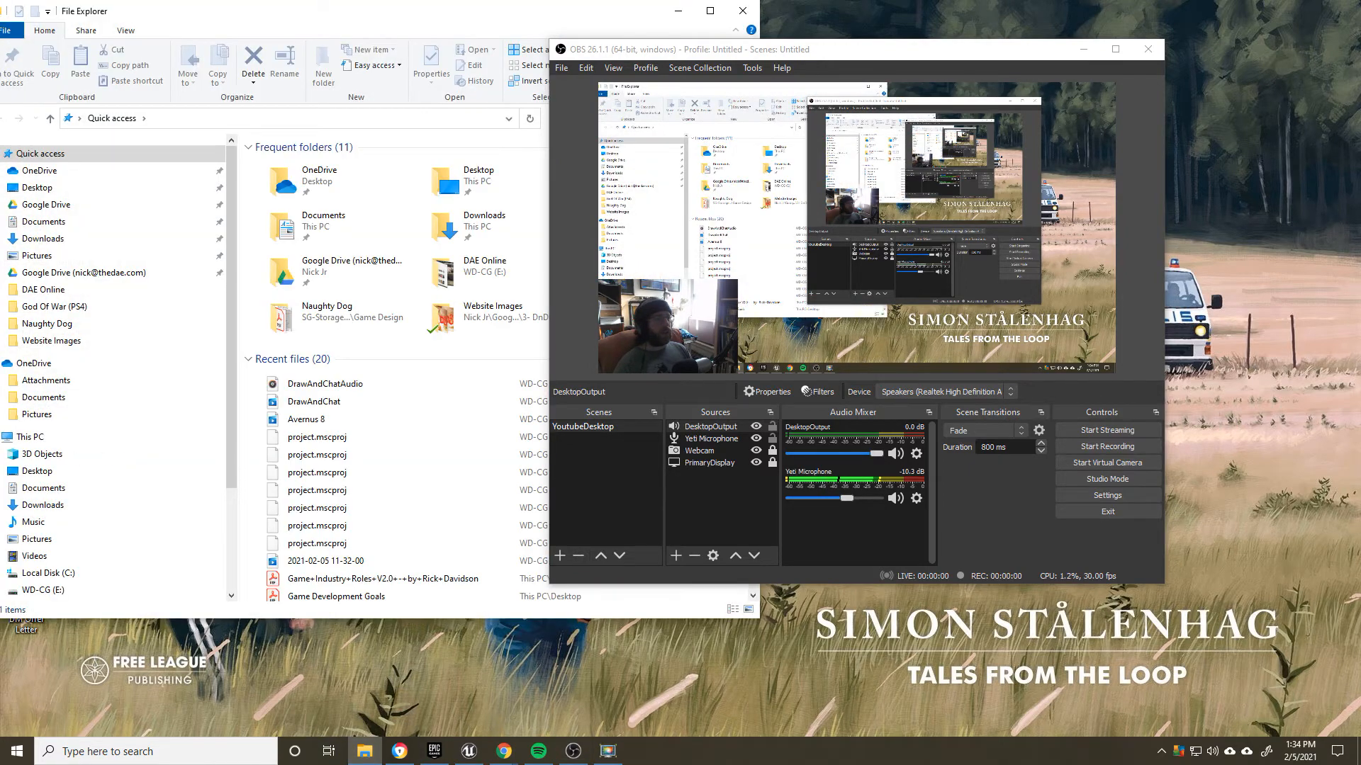
click(742, 11)
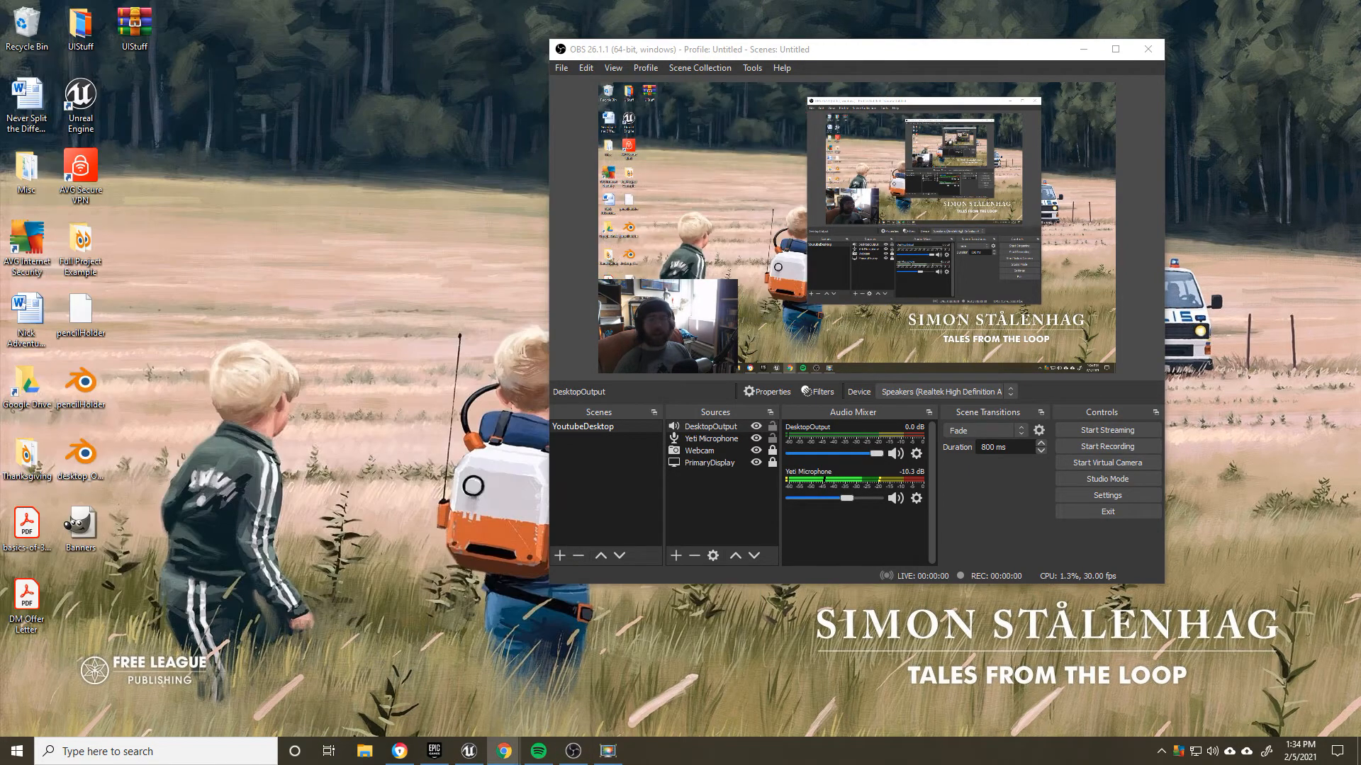
click(504, 751)
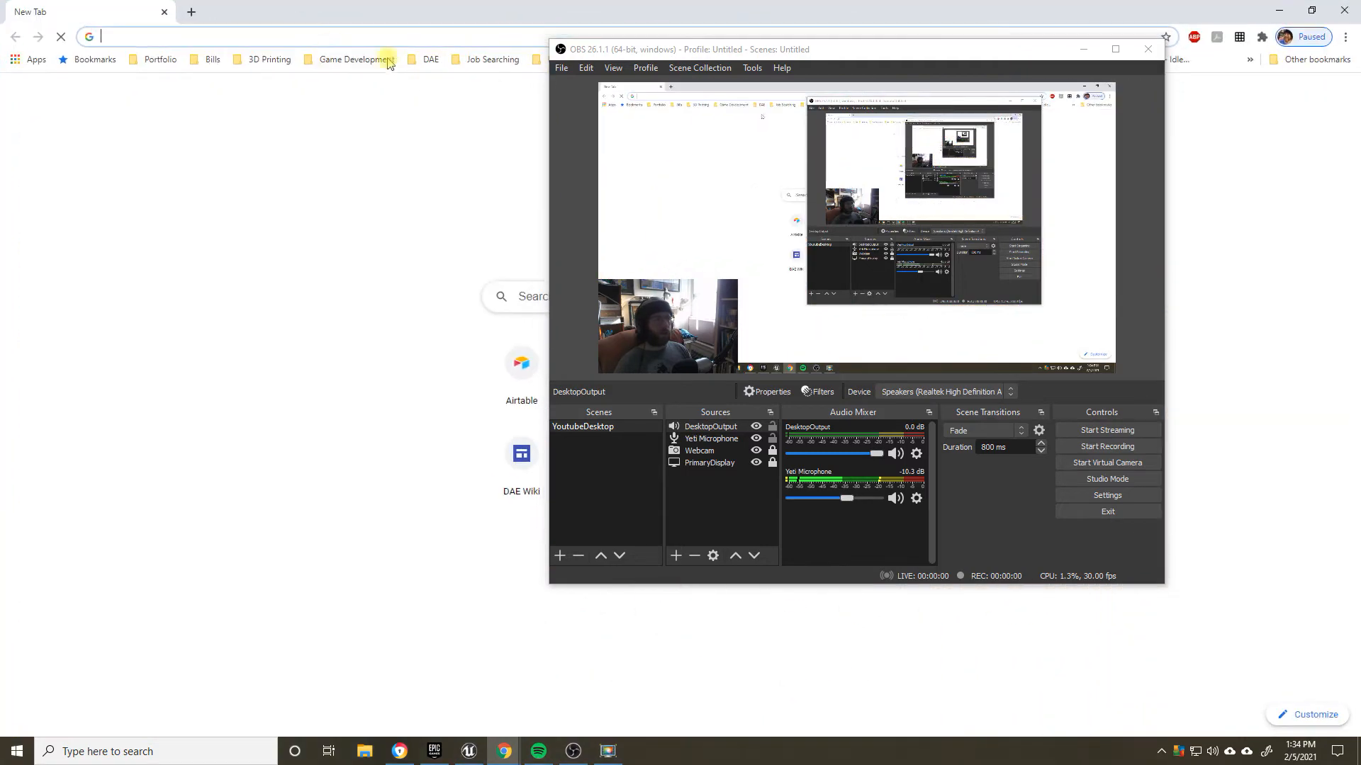
click(319, 41)
text(youtube.com)
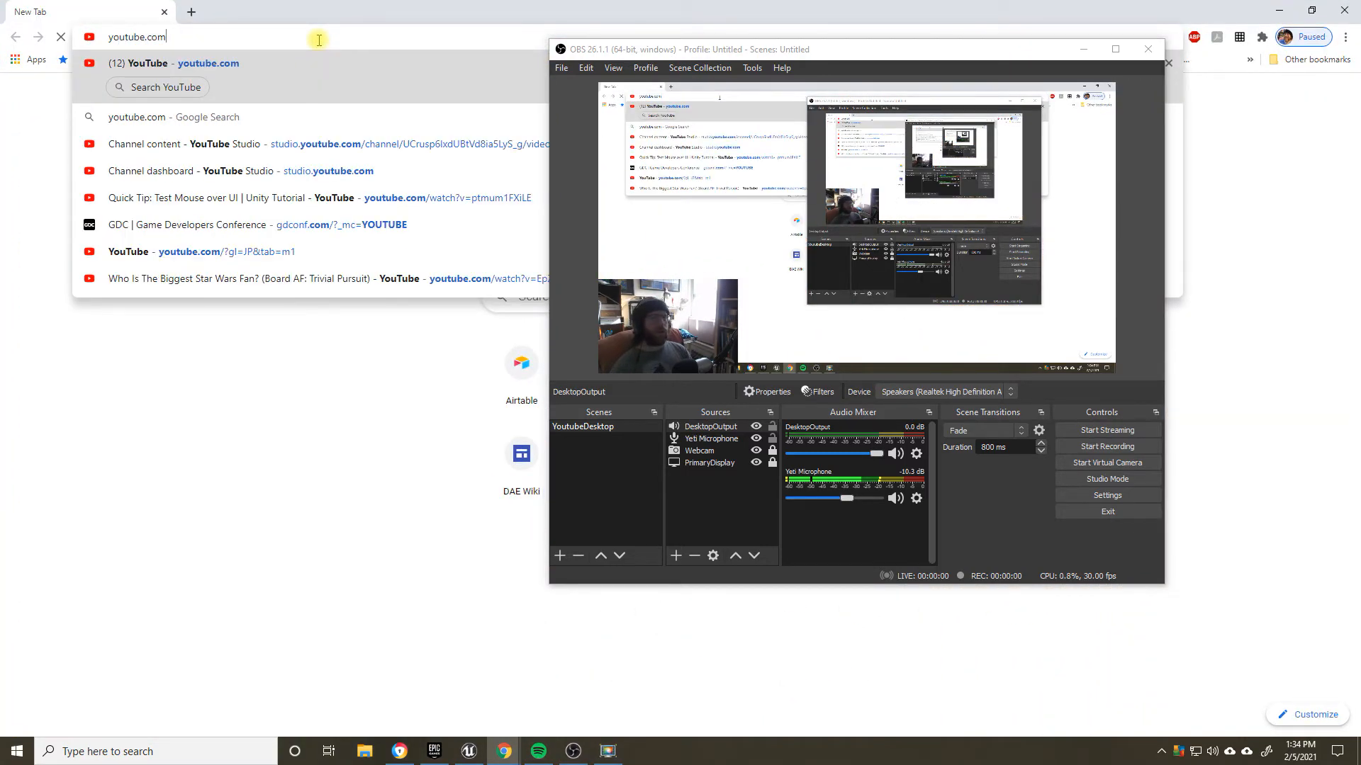
drag(22, 8, 0, 51)
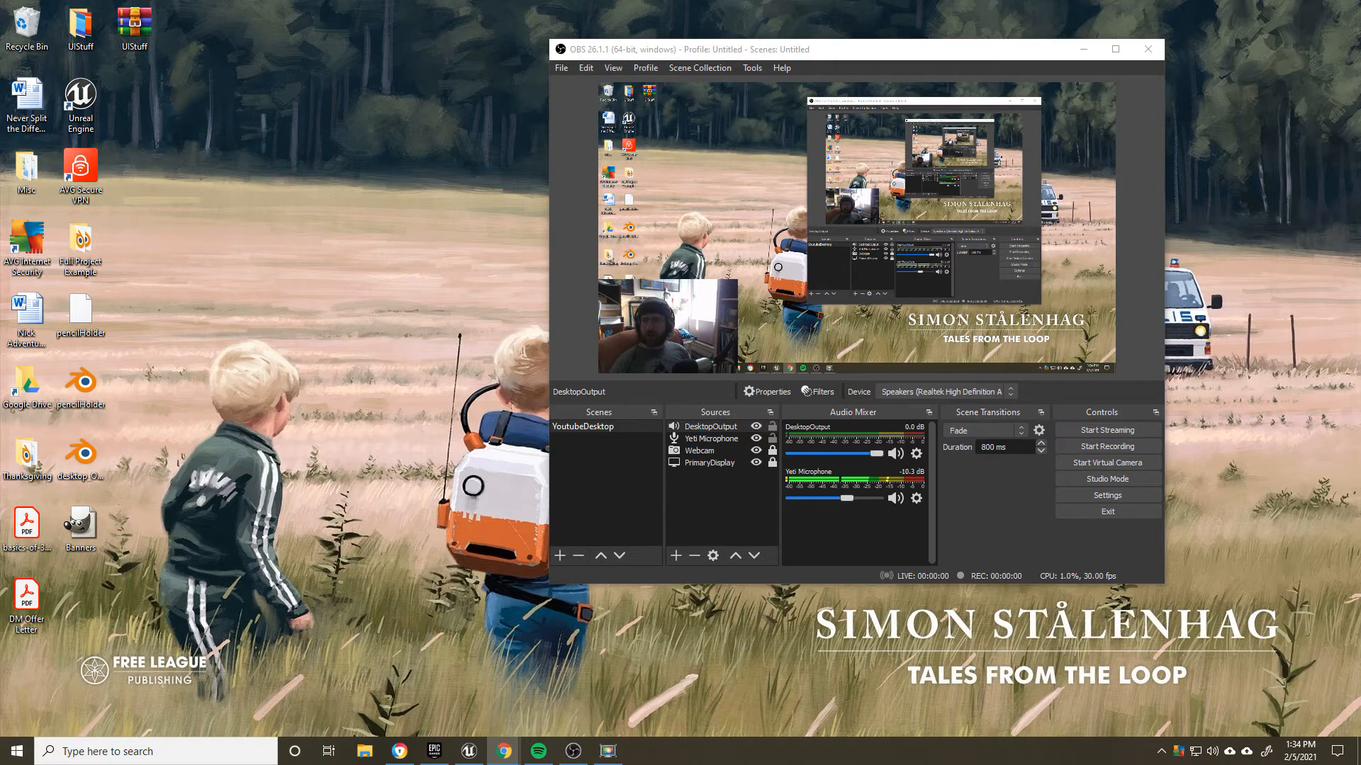
drag(0, 145, 162, 2)
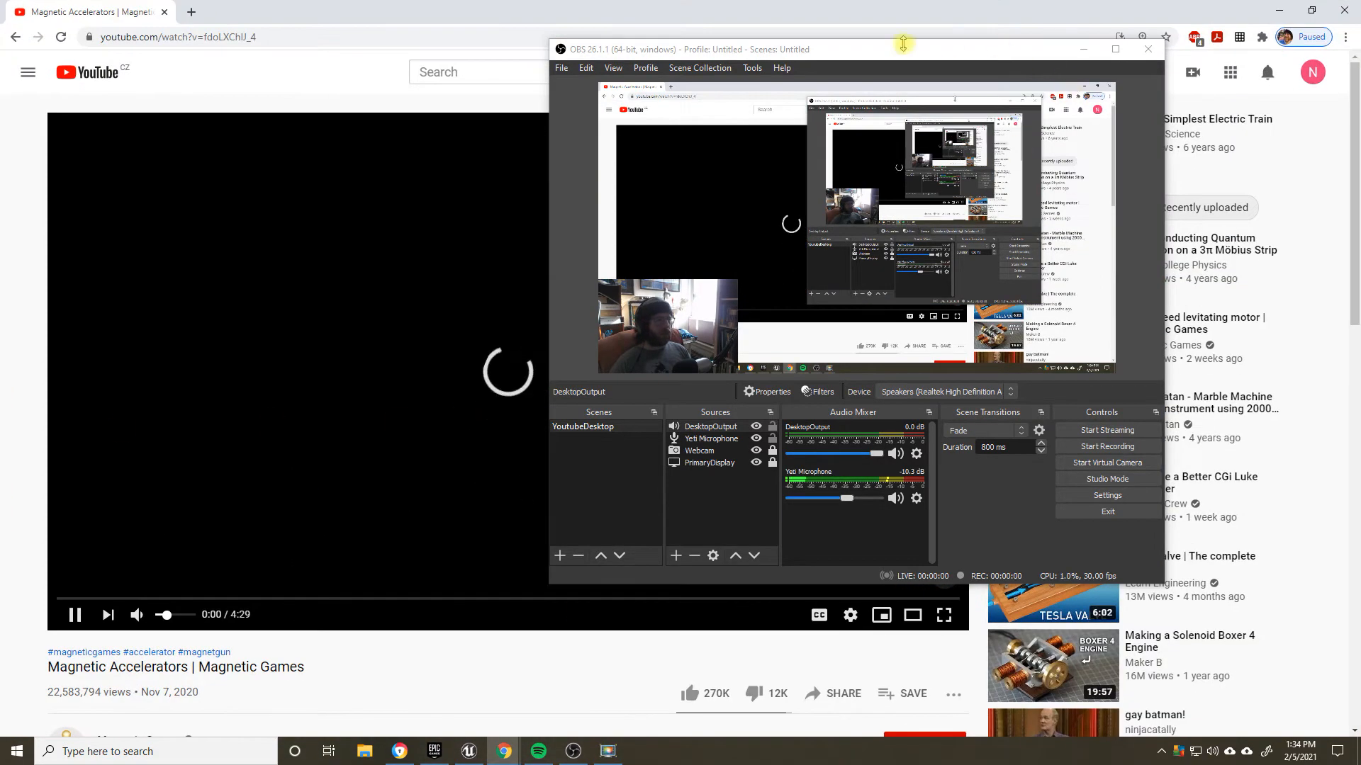
Step: Place the OBS window beside the playing YouTube video and skip ahead in the video to check the DesktopOutput audio level
drag(903, 44, 1146, 109)
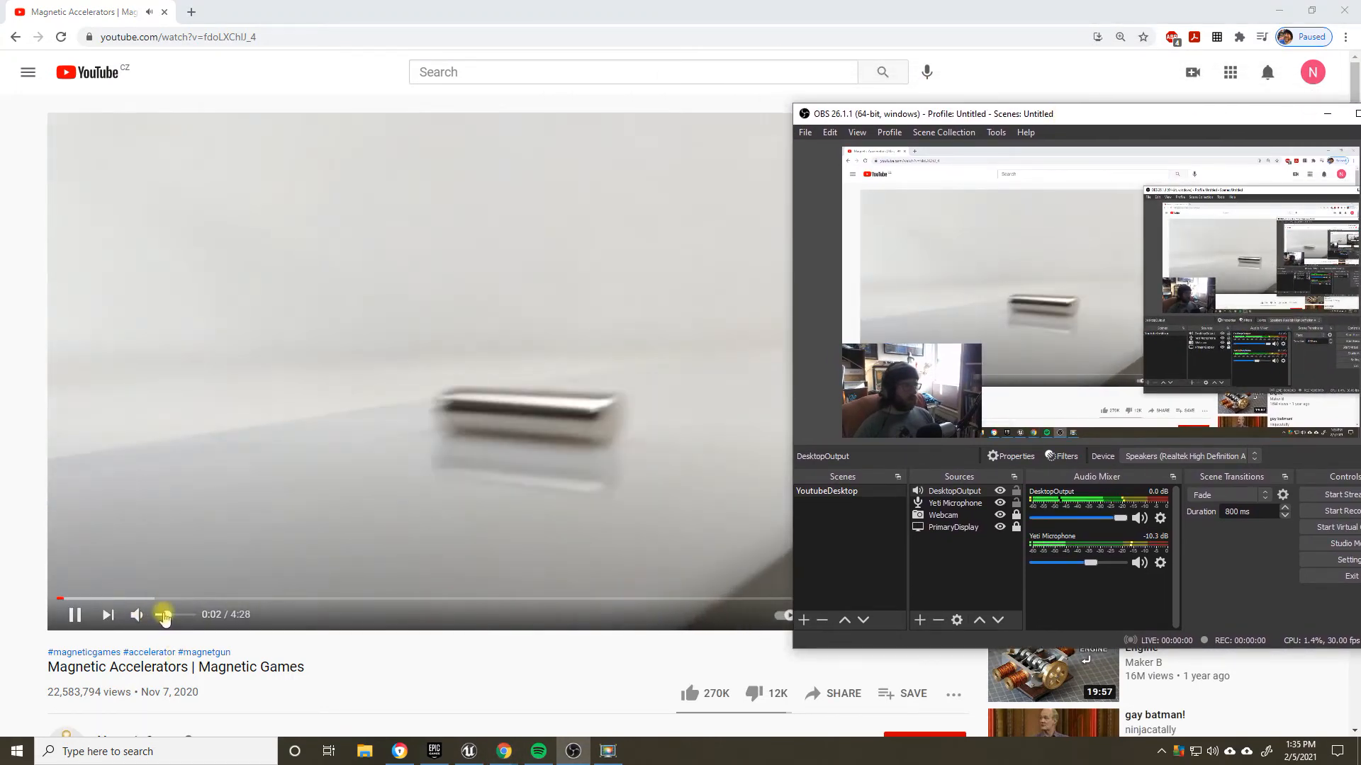
click(164, 615)
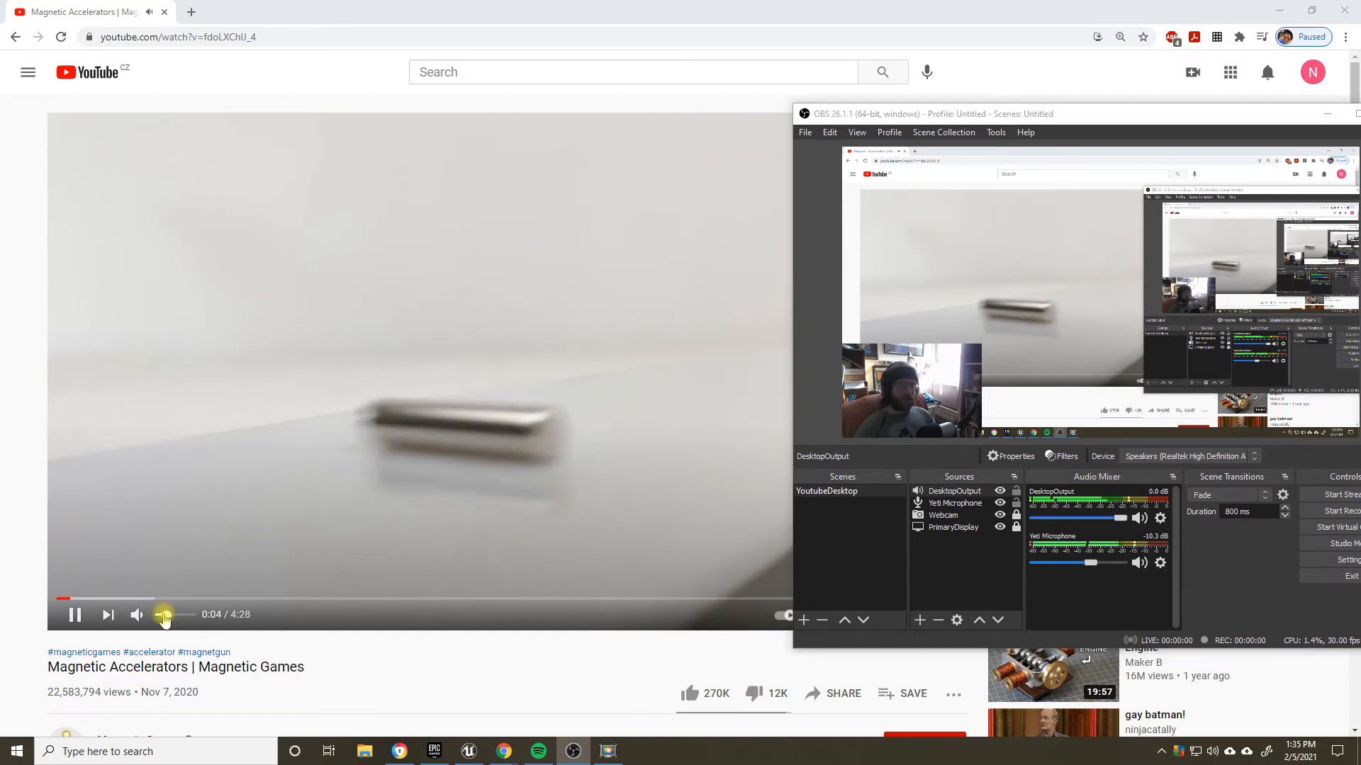
click(142, 599)
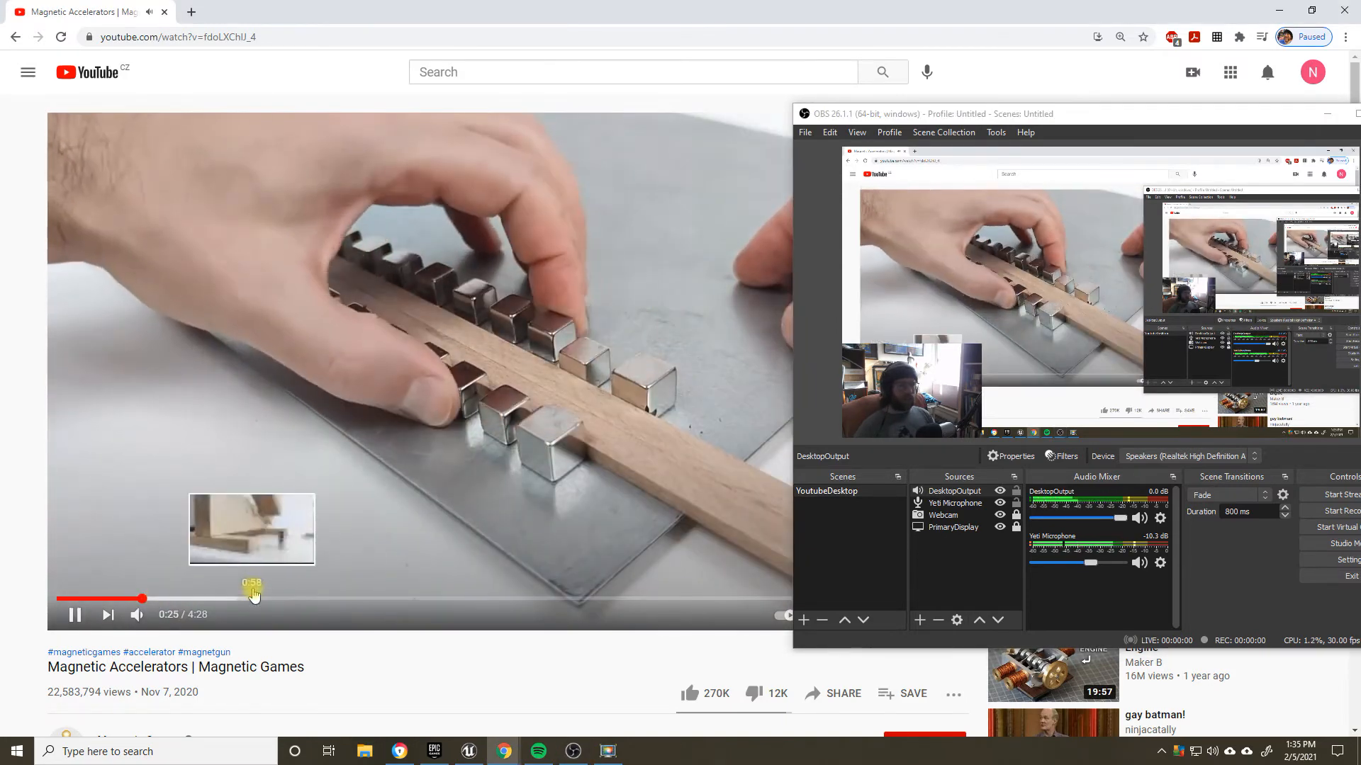
click(177, 599)
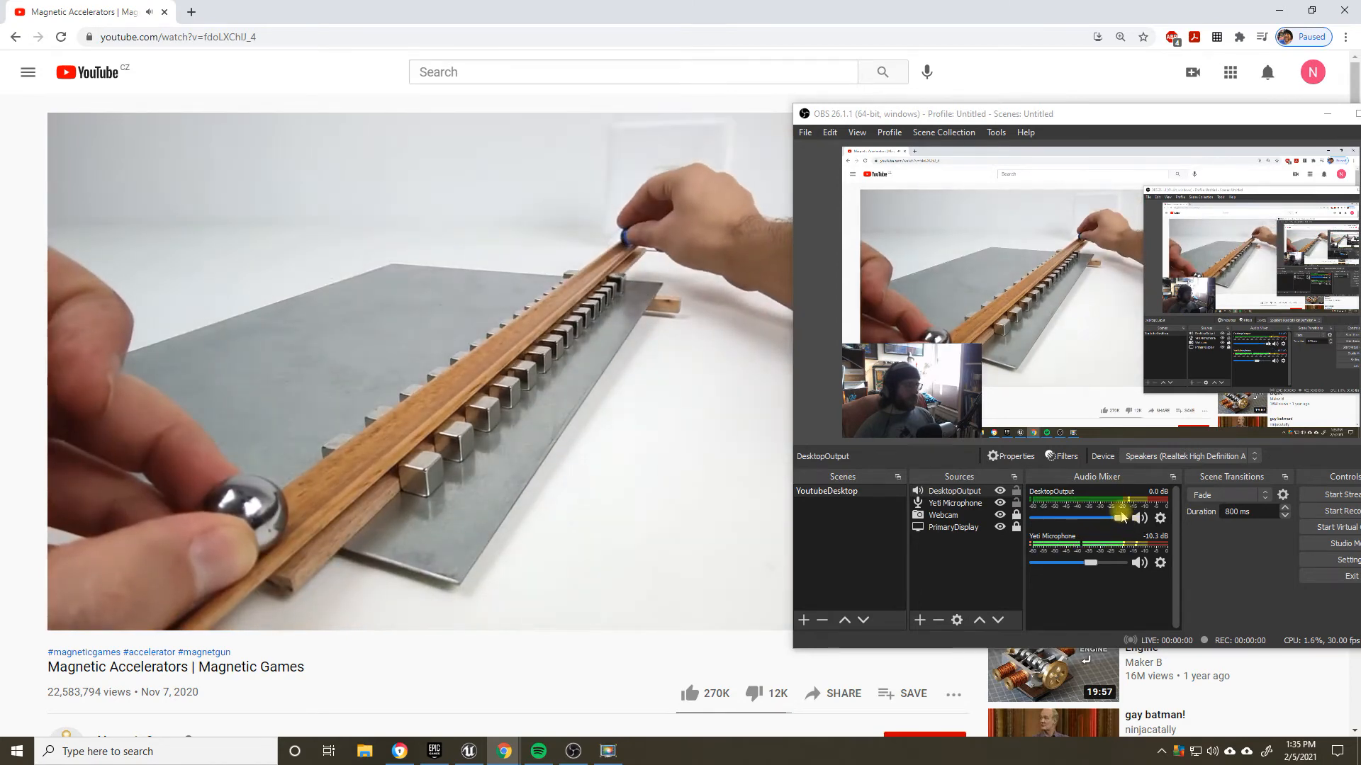
Step: Lower the DesktopOutput mixer volume to about -28.1 dB and pause the YouTube video
drag(1121, 515, 1070, 523)
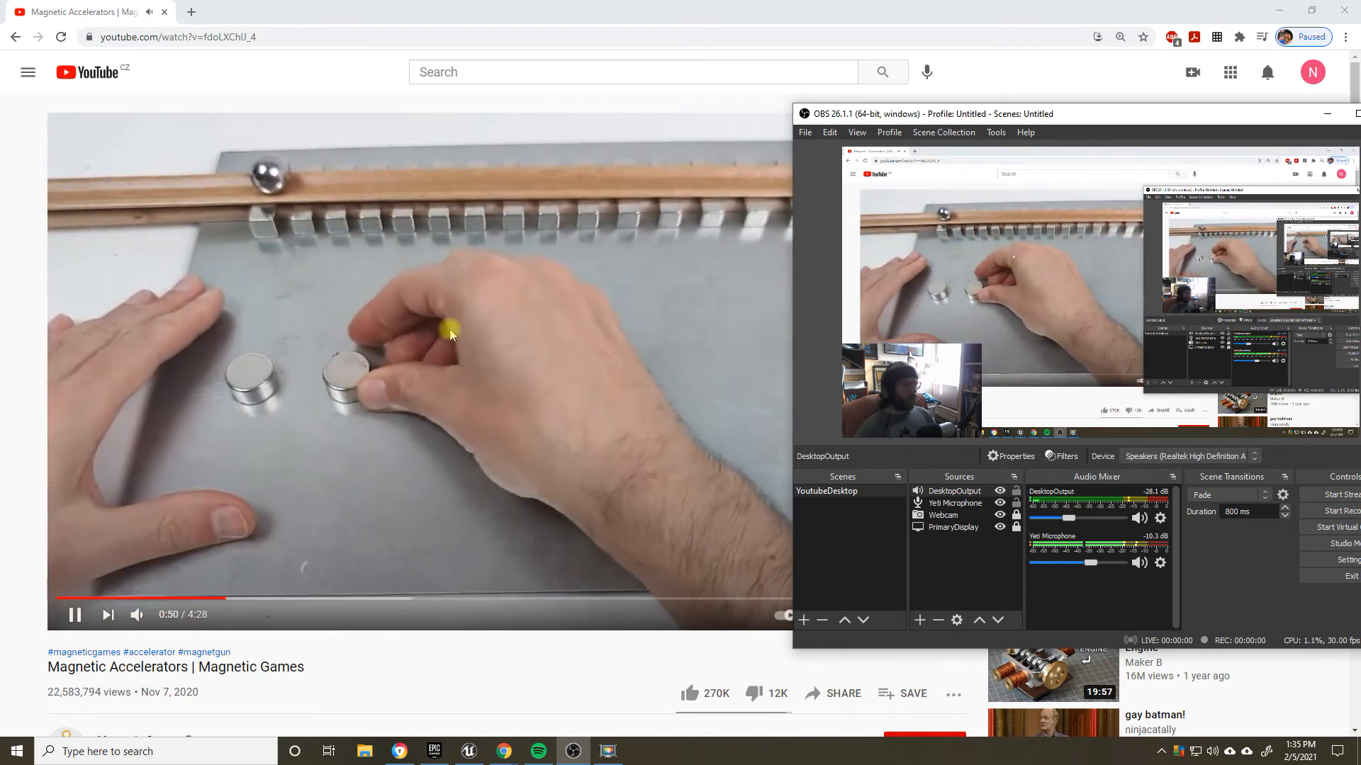
click(451, 398)
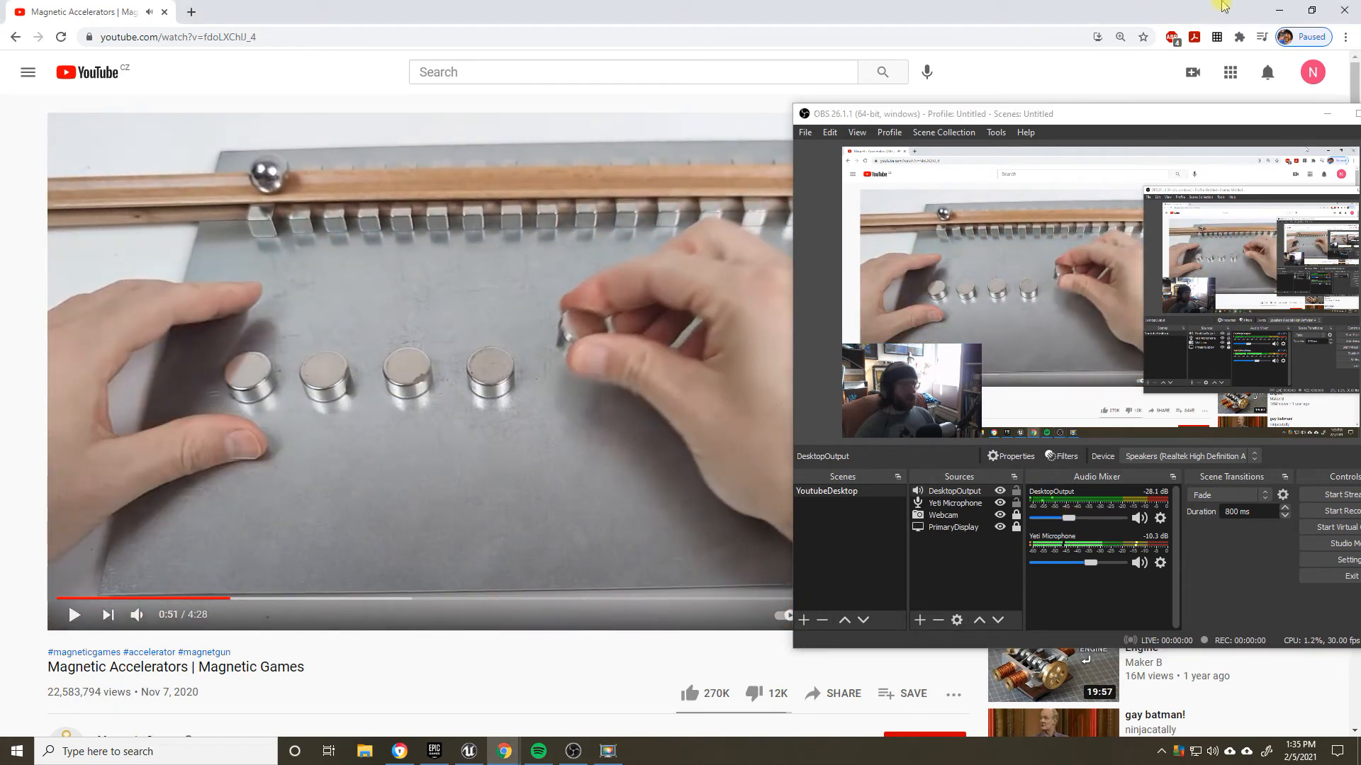
Step: Close the browser window and reposition the OBS window near the middle of the desktop
click(1331, 7)
drag(1025, 104, 655, 61)
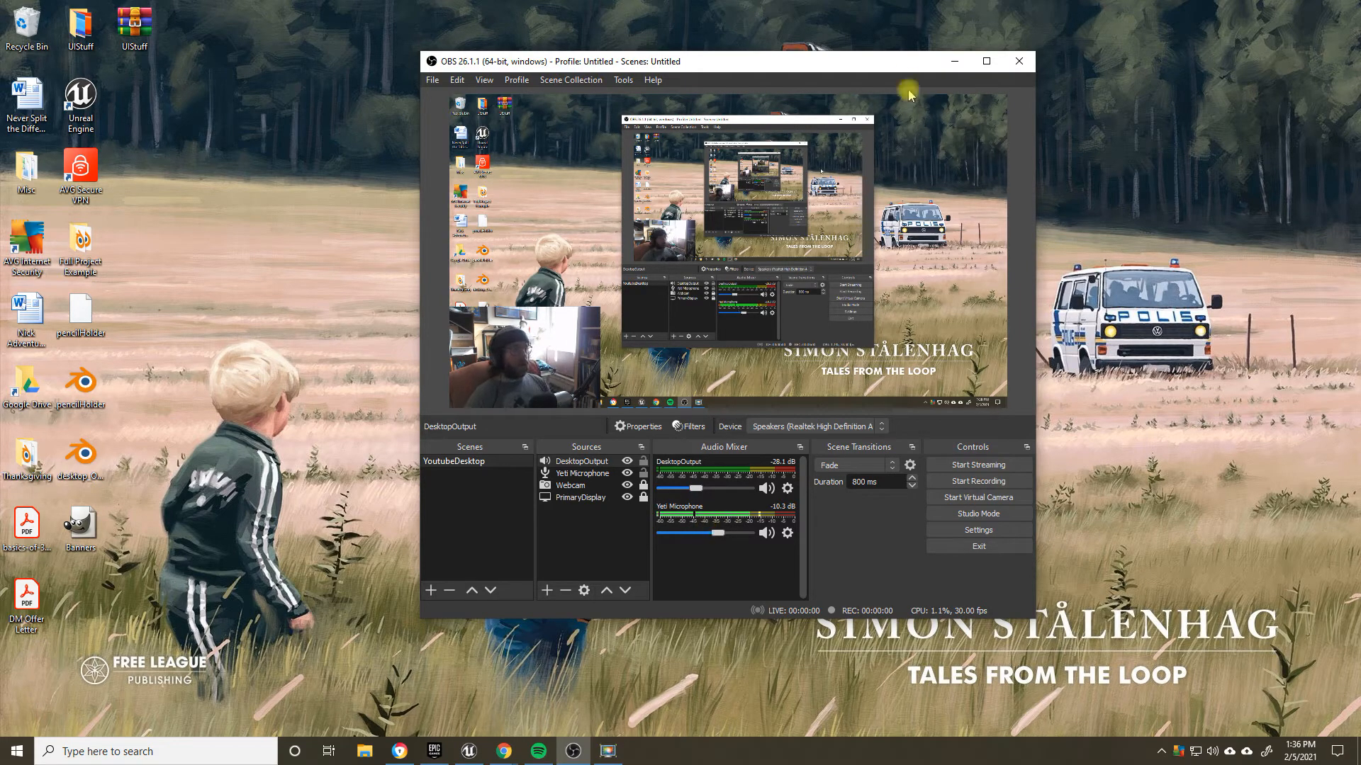
drag(767, 71, 861, 60)
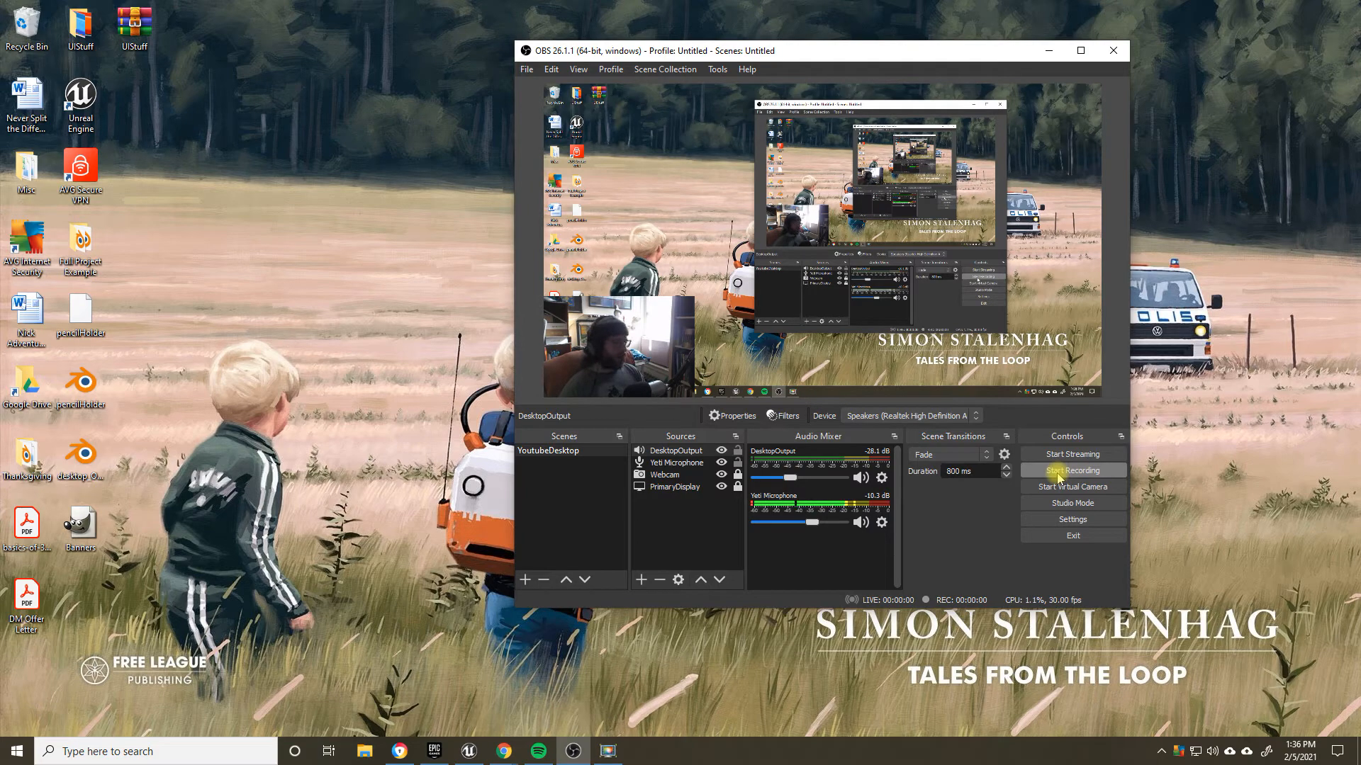
Step: Open the OBS Output settings and examine the recording path
click(1070, 520)
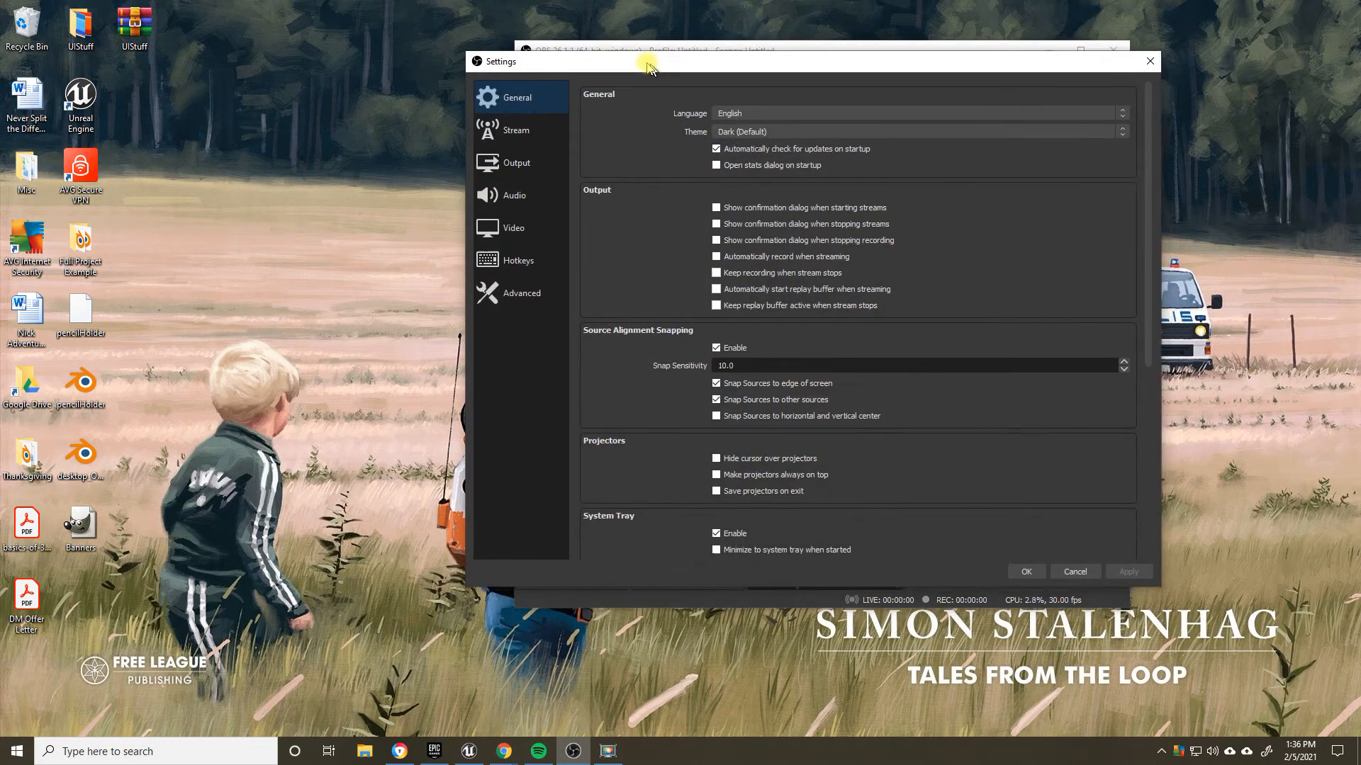
drag(646, 65, 523, 40)
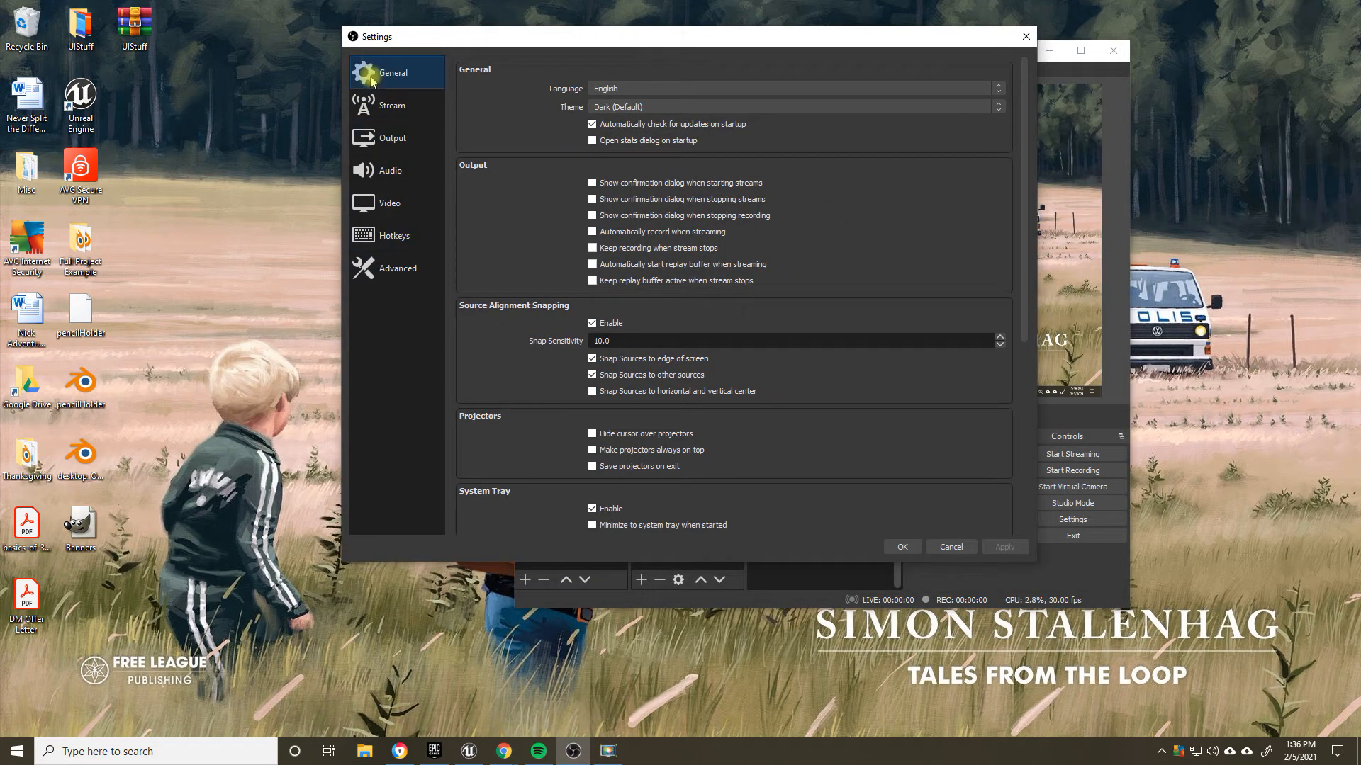
click(394, 136)
drag(598, 40, 606, 73)
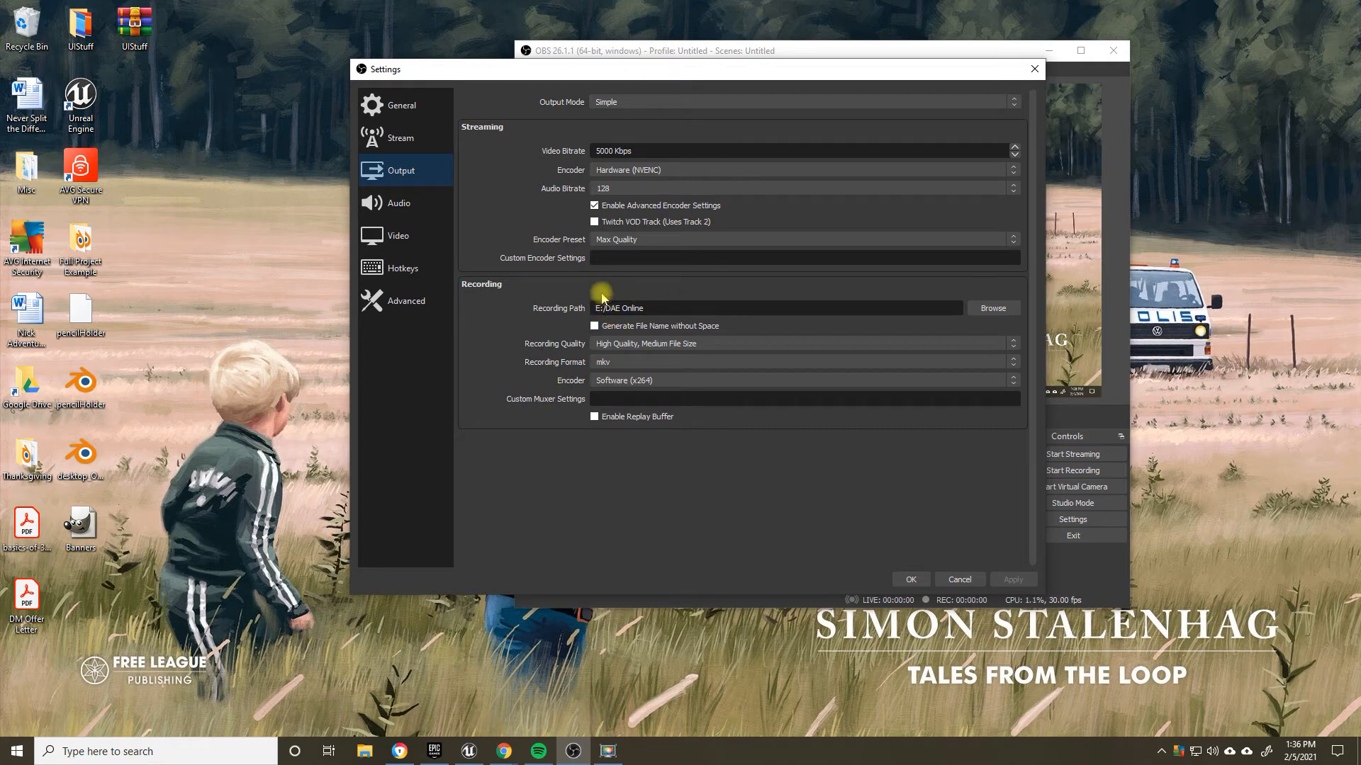
drag(659, 307, 573, 304)
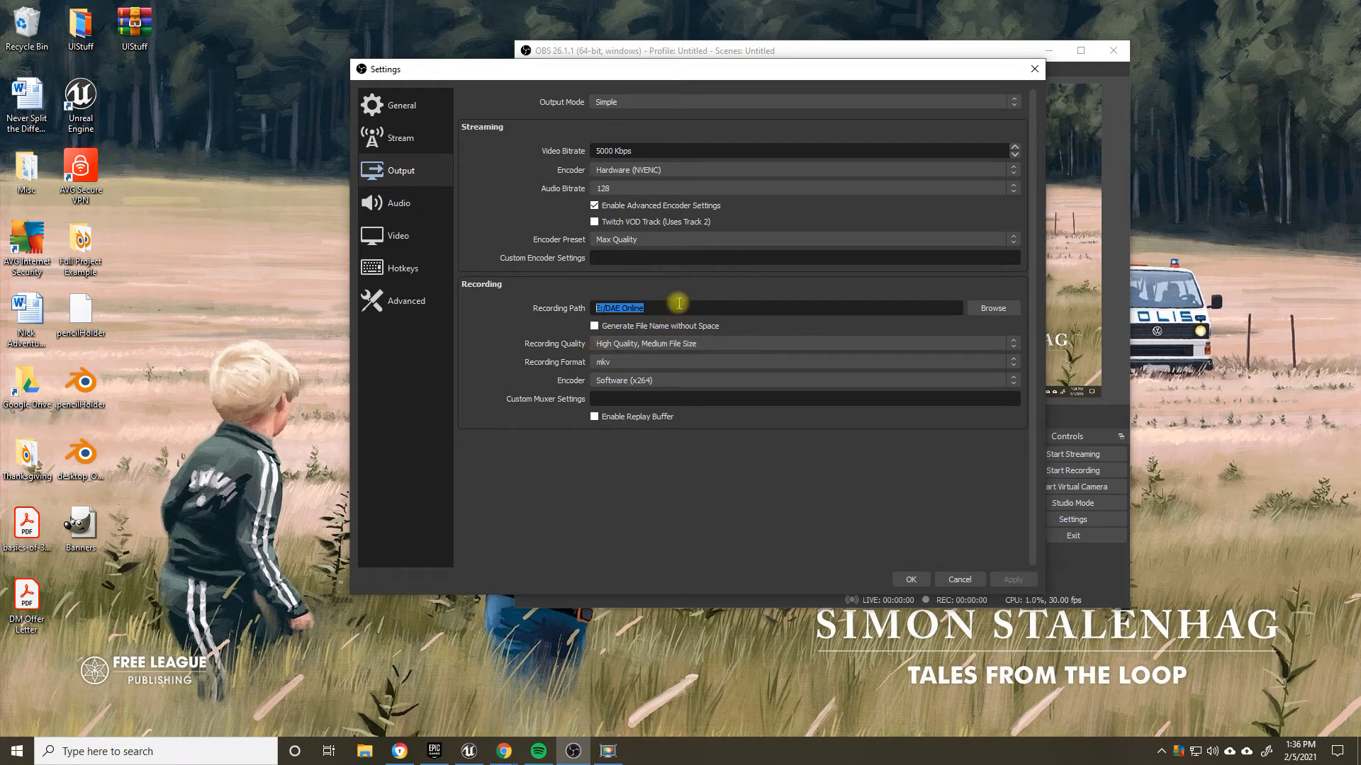
Step: Browse for a recording directory on the Desktop and create a new folder there named Youtube
click(993, 308)
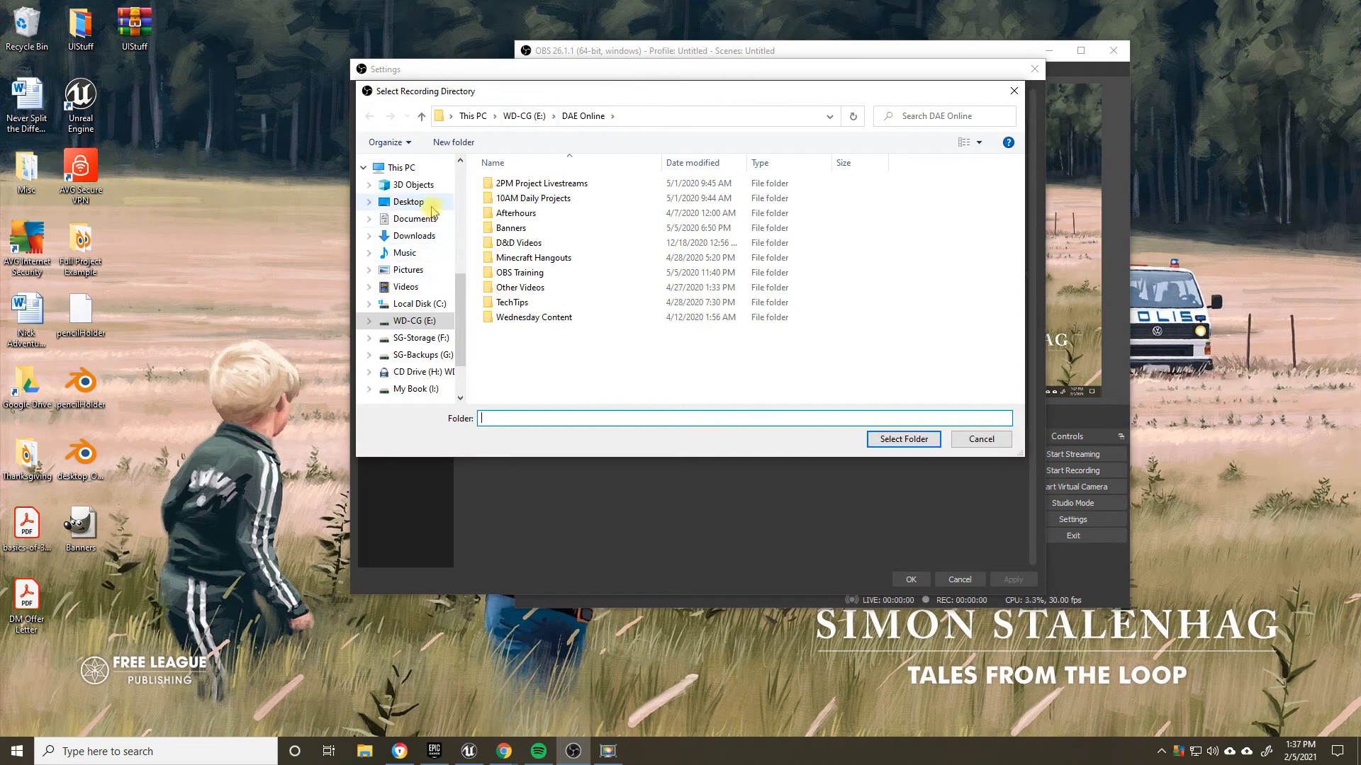
click(426, 202)
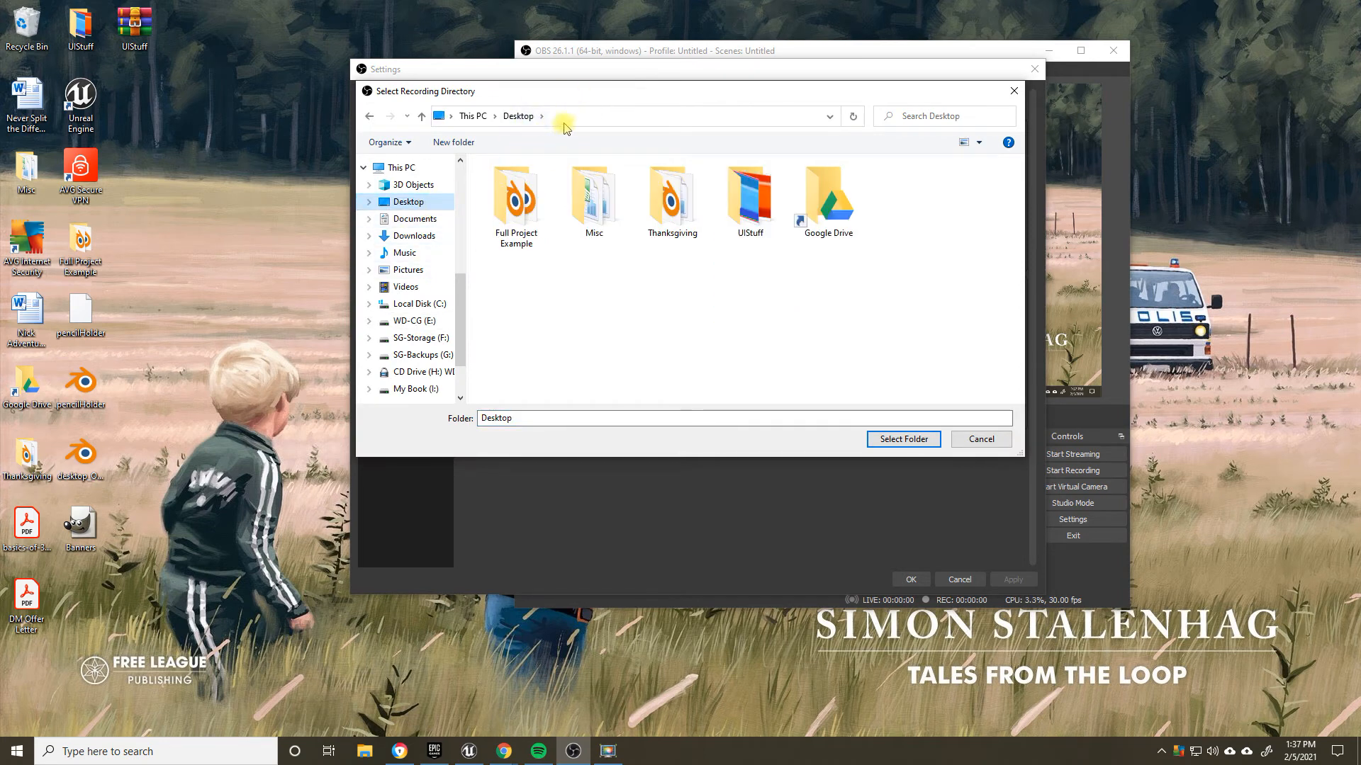
right_click(601, 301)
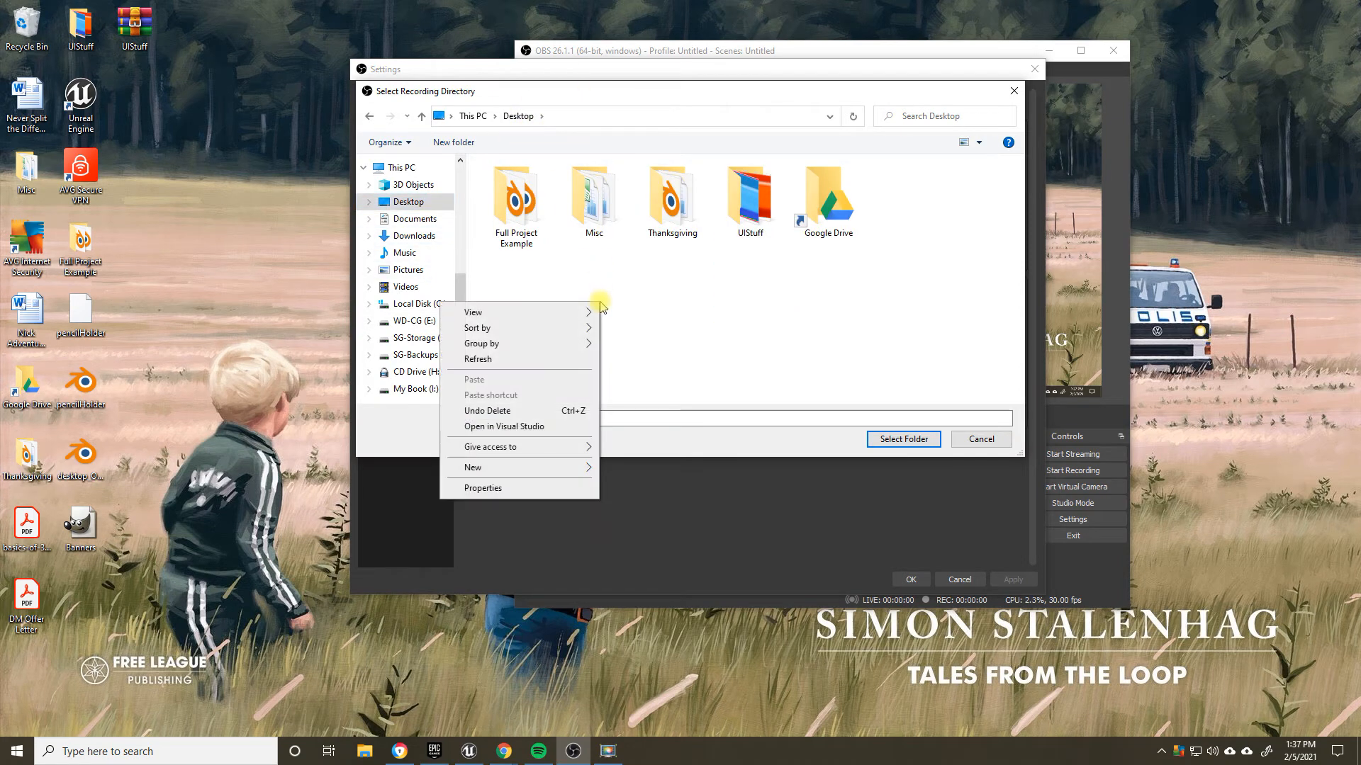
mouse_move(512, 474)
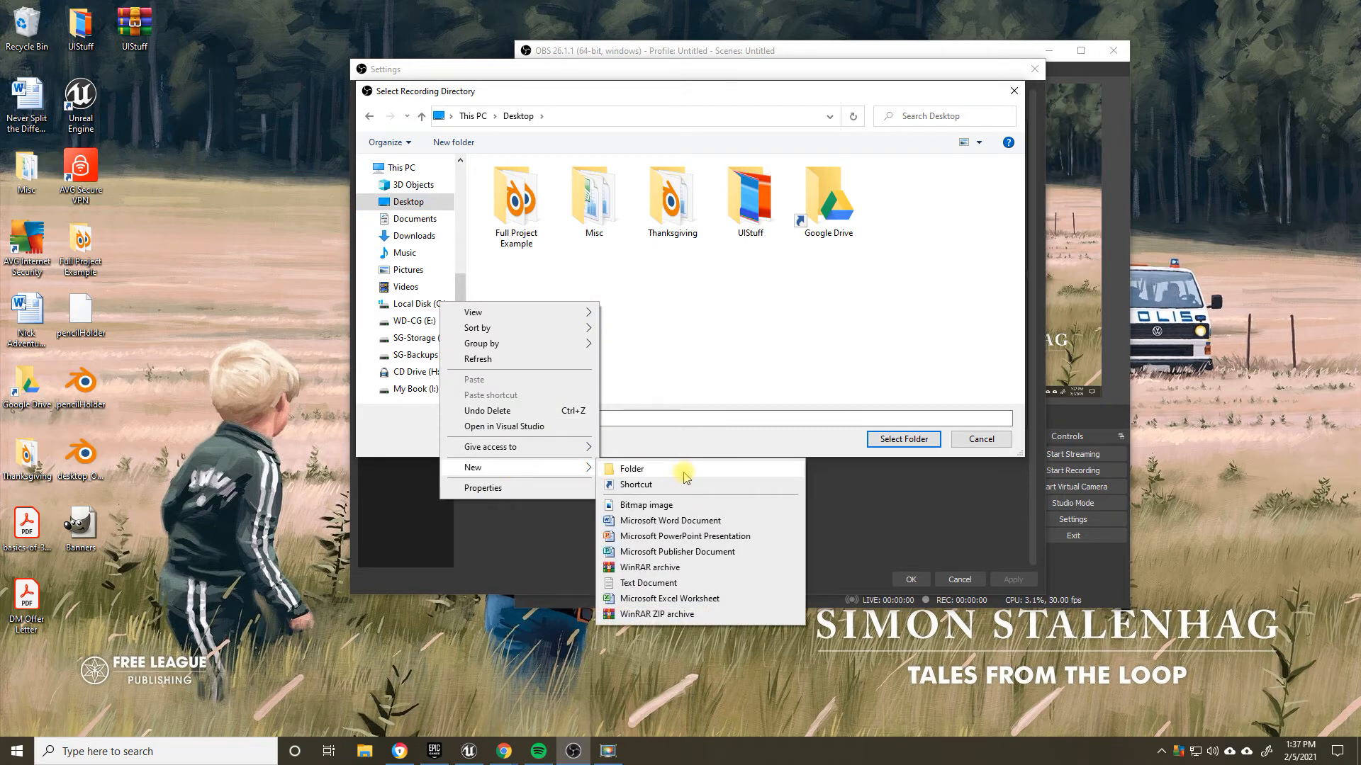
click(684, 473)
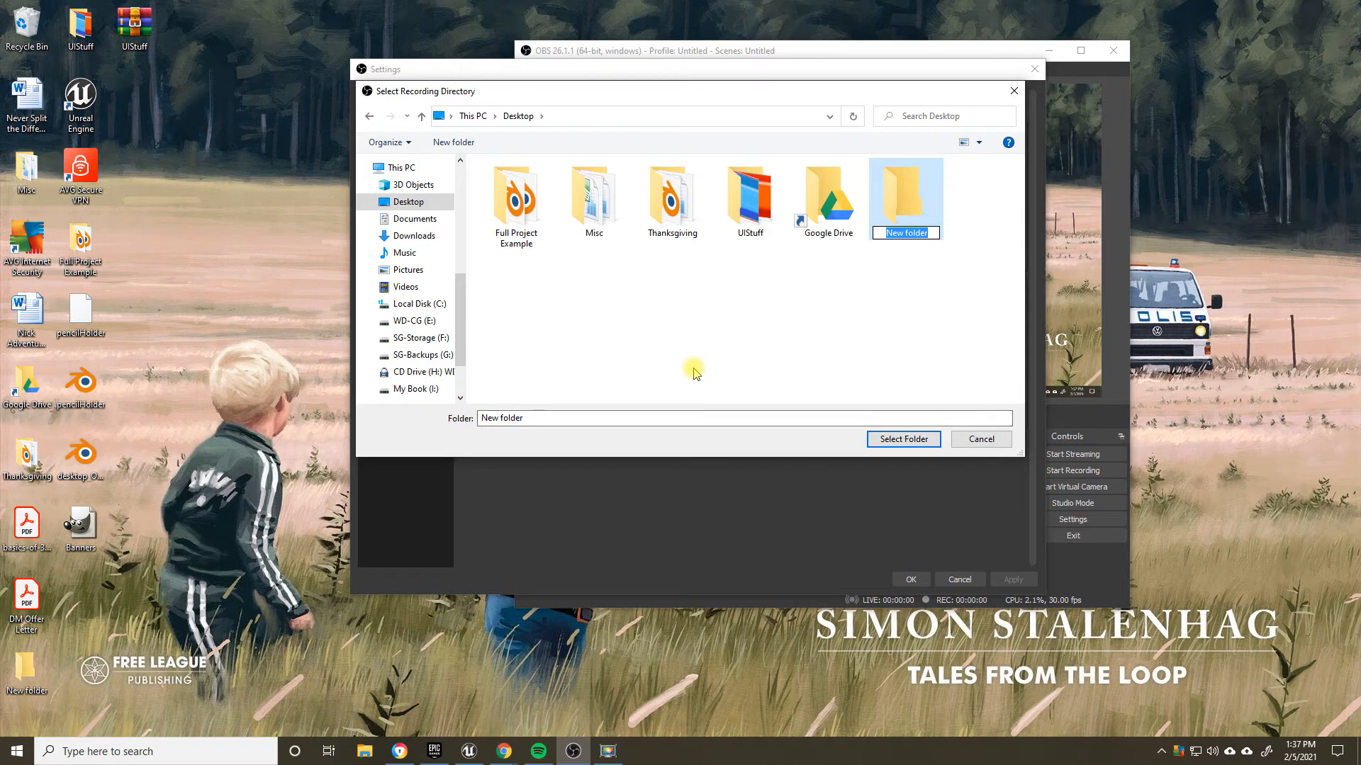
text(Youtube)
key(Return)
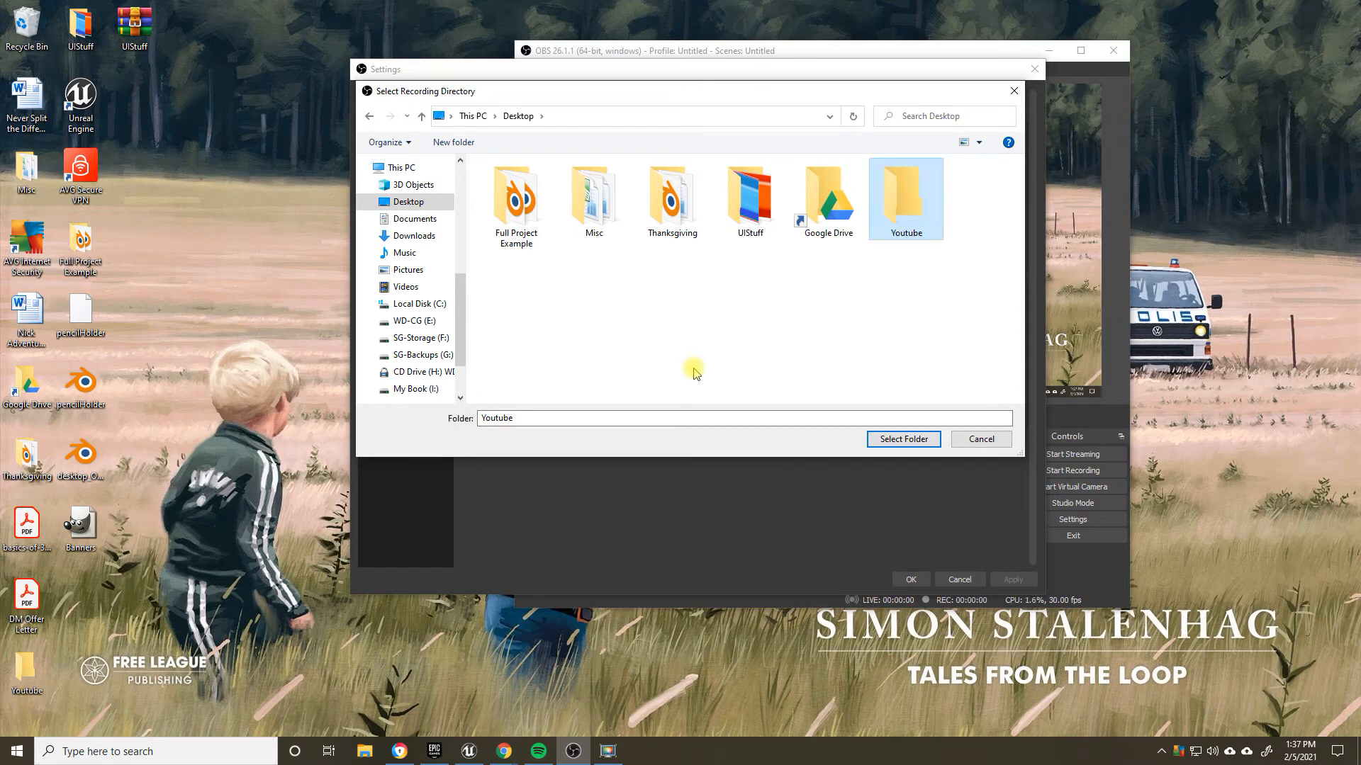
double_click(905, 202)
right_click(627, 221)
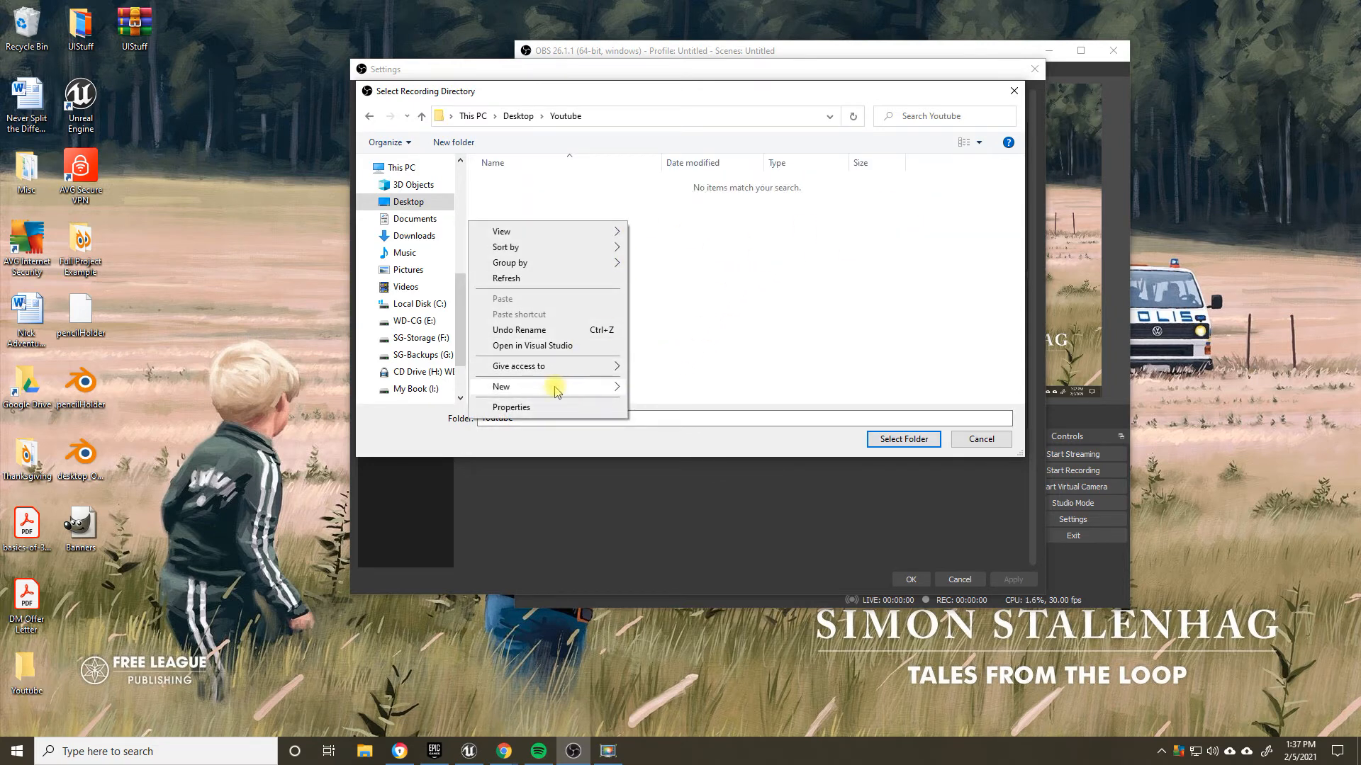
mouse_move(557, 386)
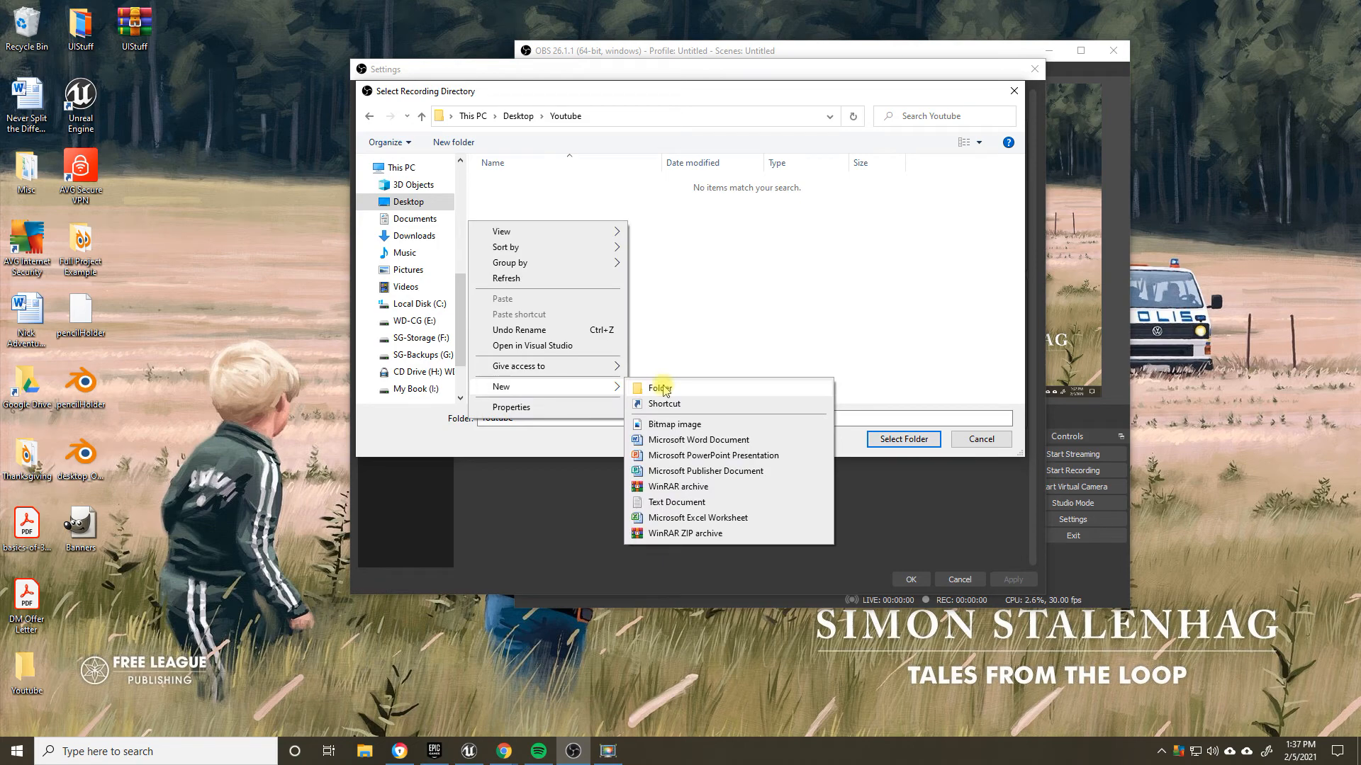
click(730, 293)
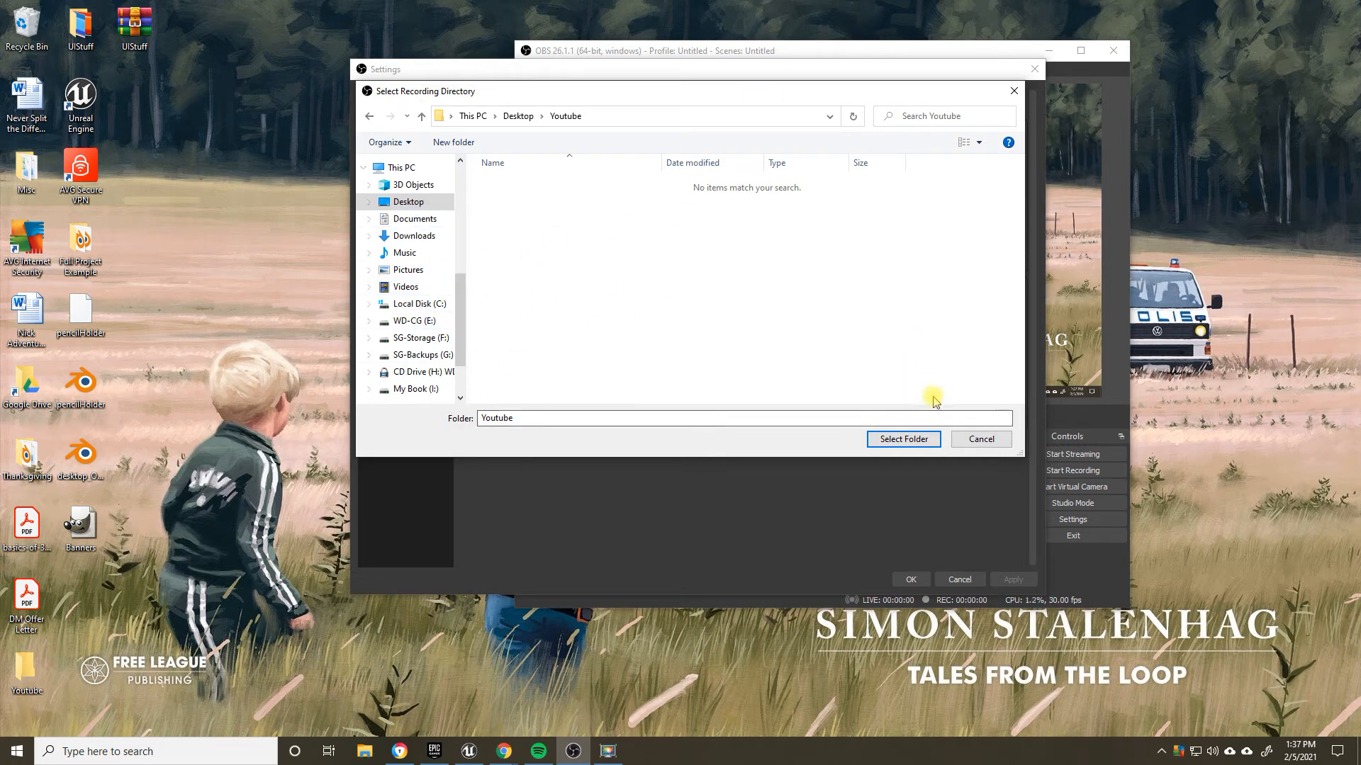
click(979, 438)
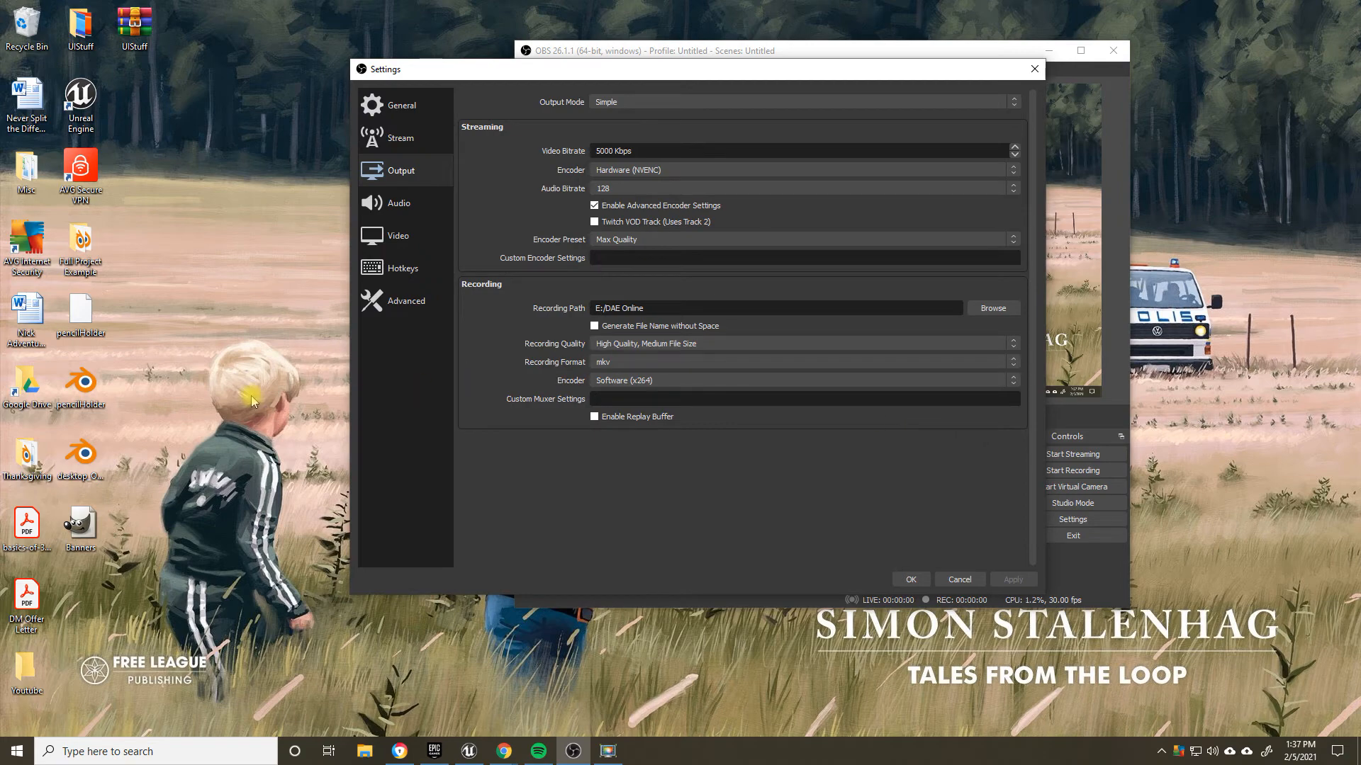
Step: Open This PC, close the OBS settings and arrange both windows side by side to examine the available drives
click(17, 751)
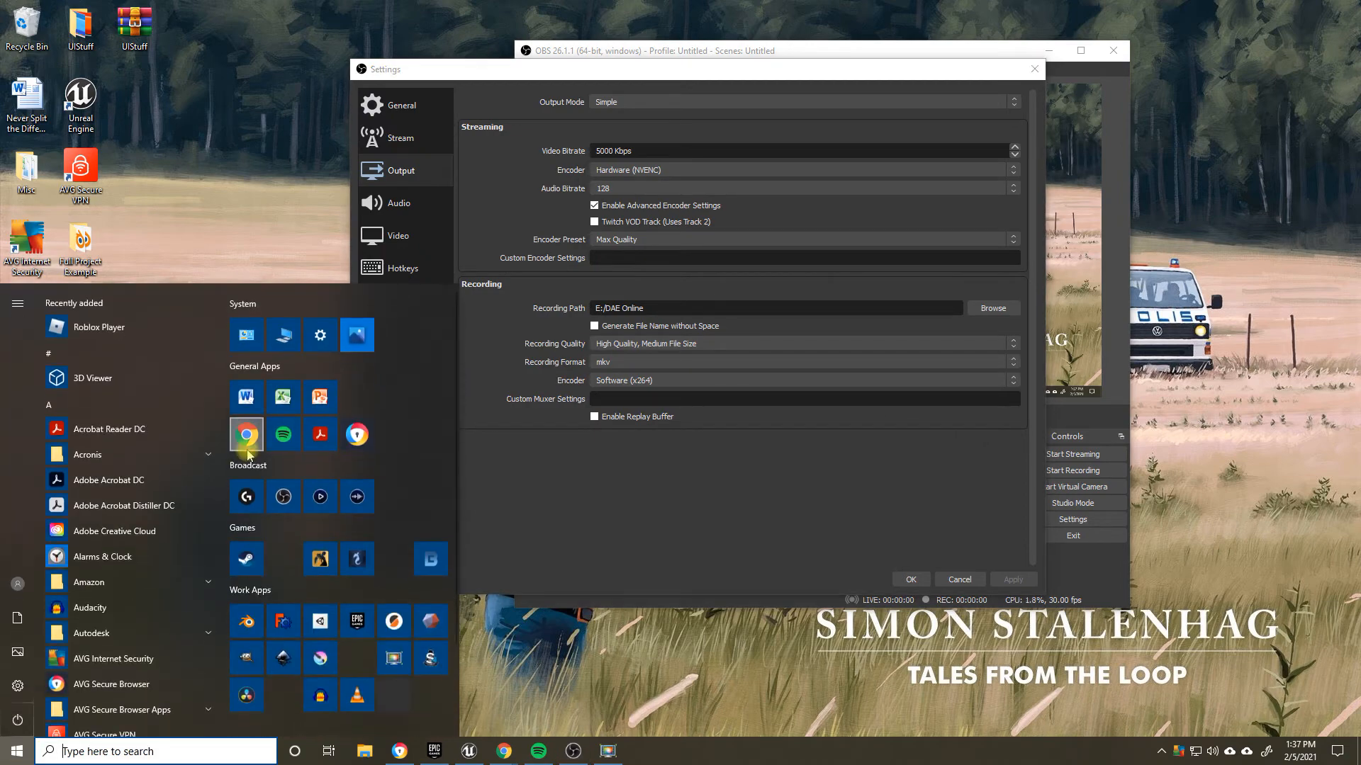
text(this pc)
key(Return)
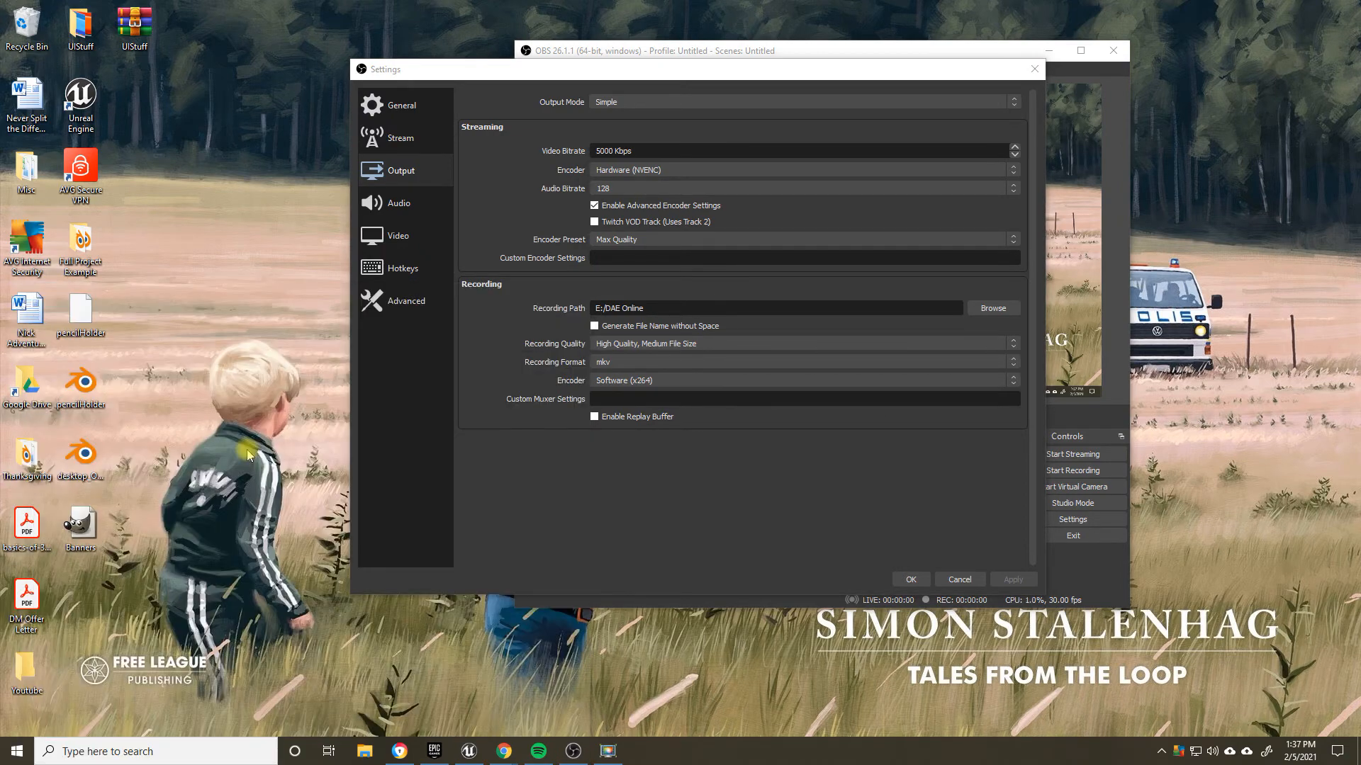
drag(526, 69, 768, 131)
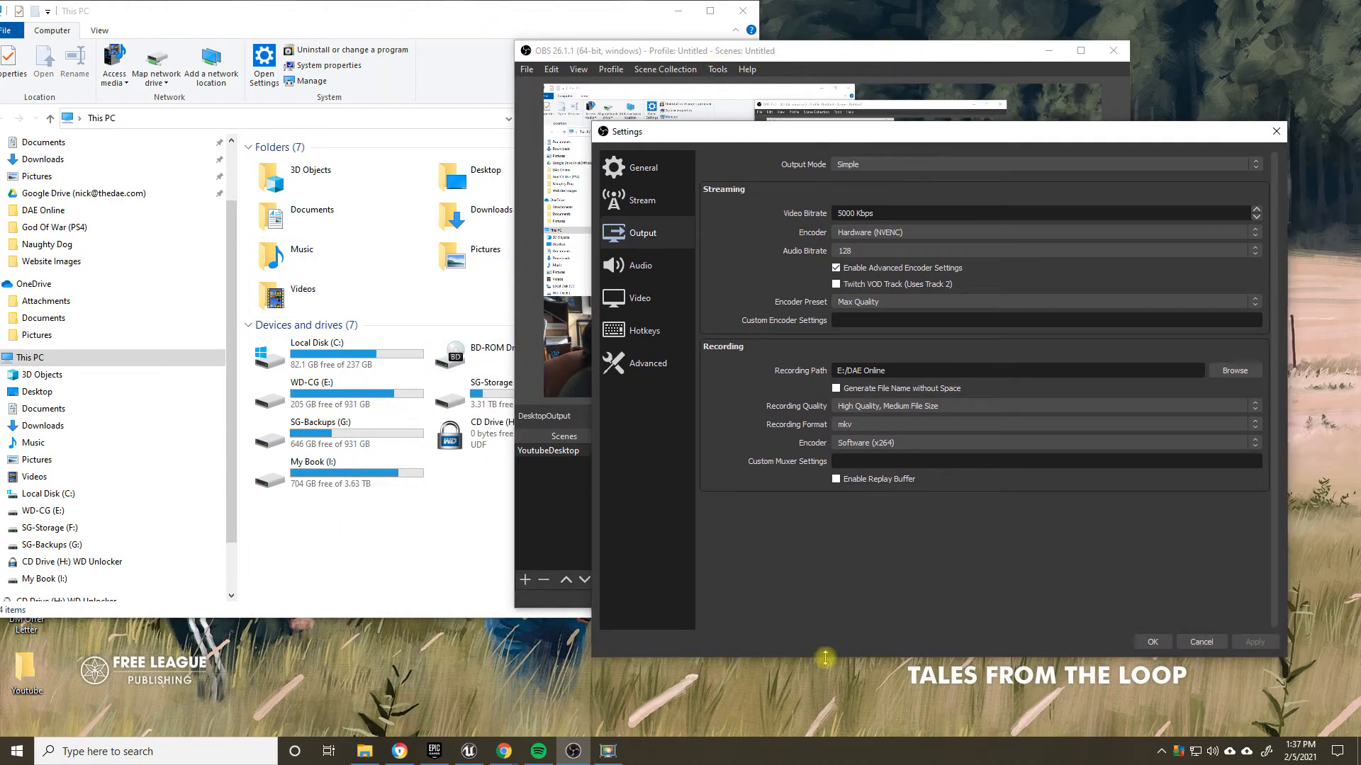
click(1169, 640)
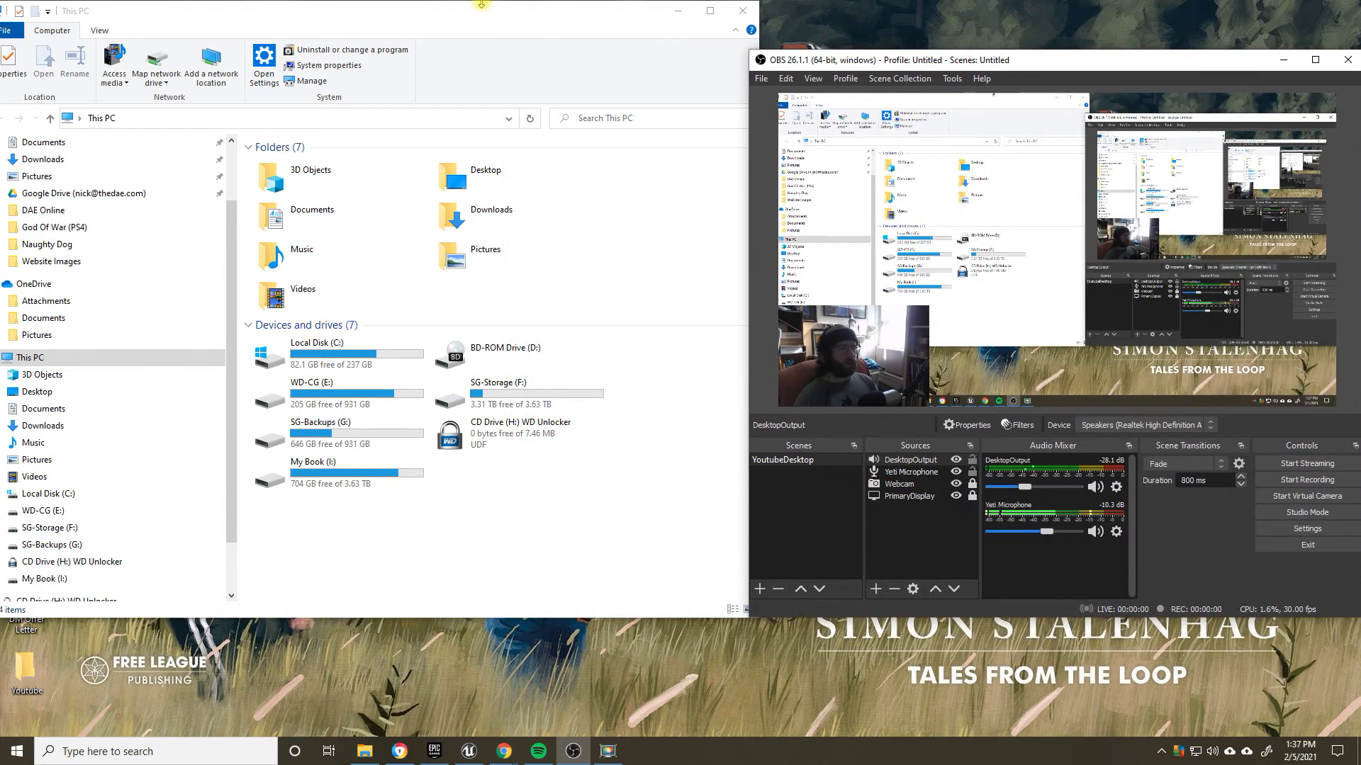
drag(482, 4, 502, 16)
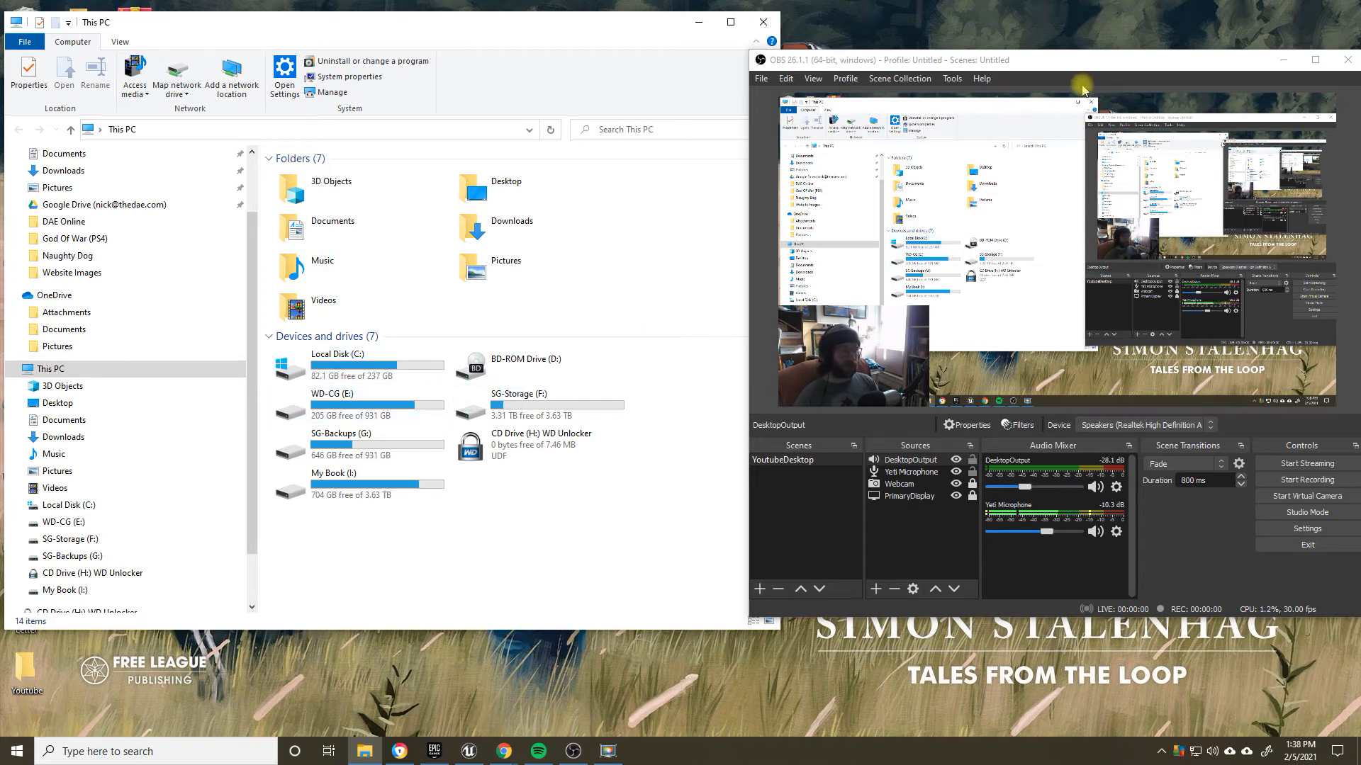
drag(1070, 66, 1013, 73)
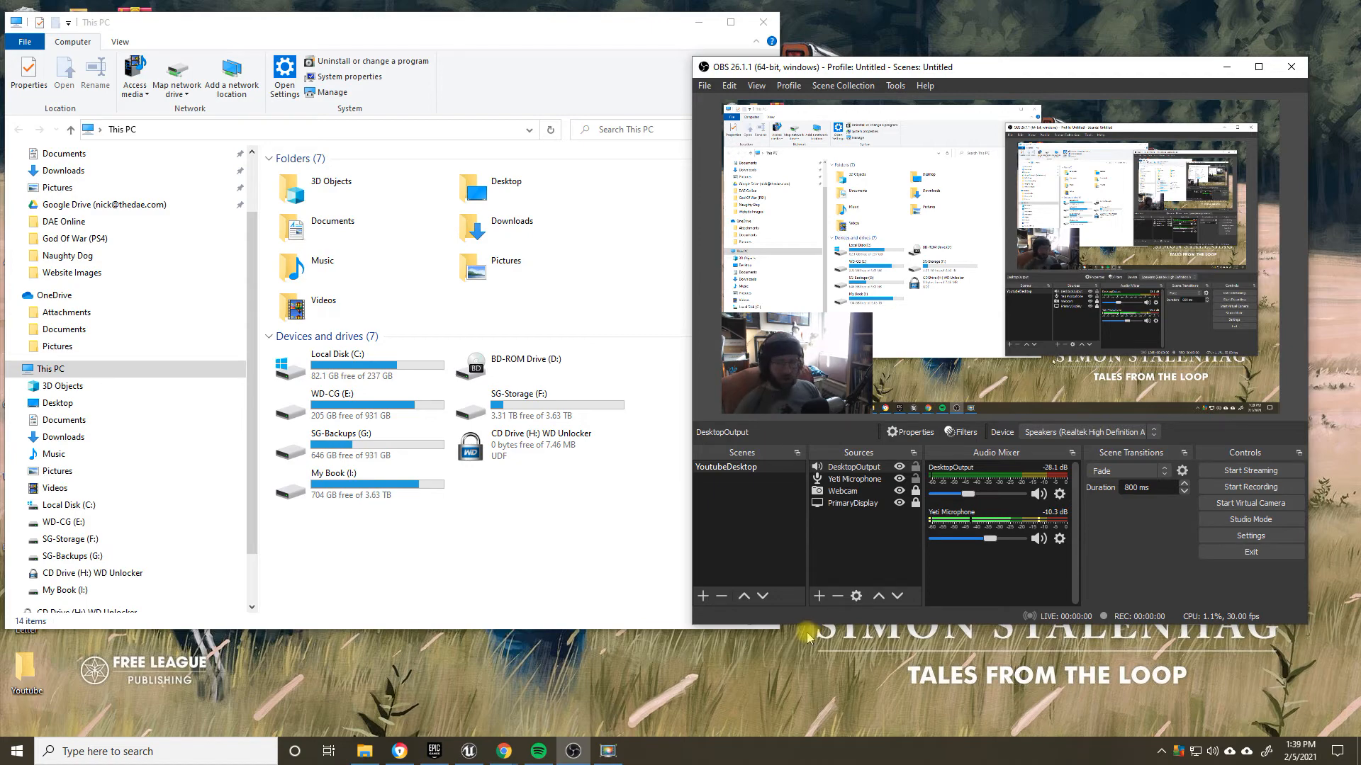
Step: Close the This PC window and move the OBS window back toward the middle of the desktop
click(762, 23)
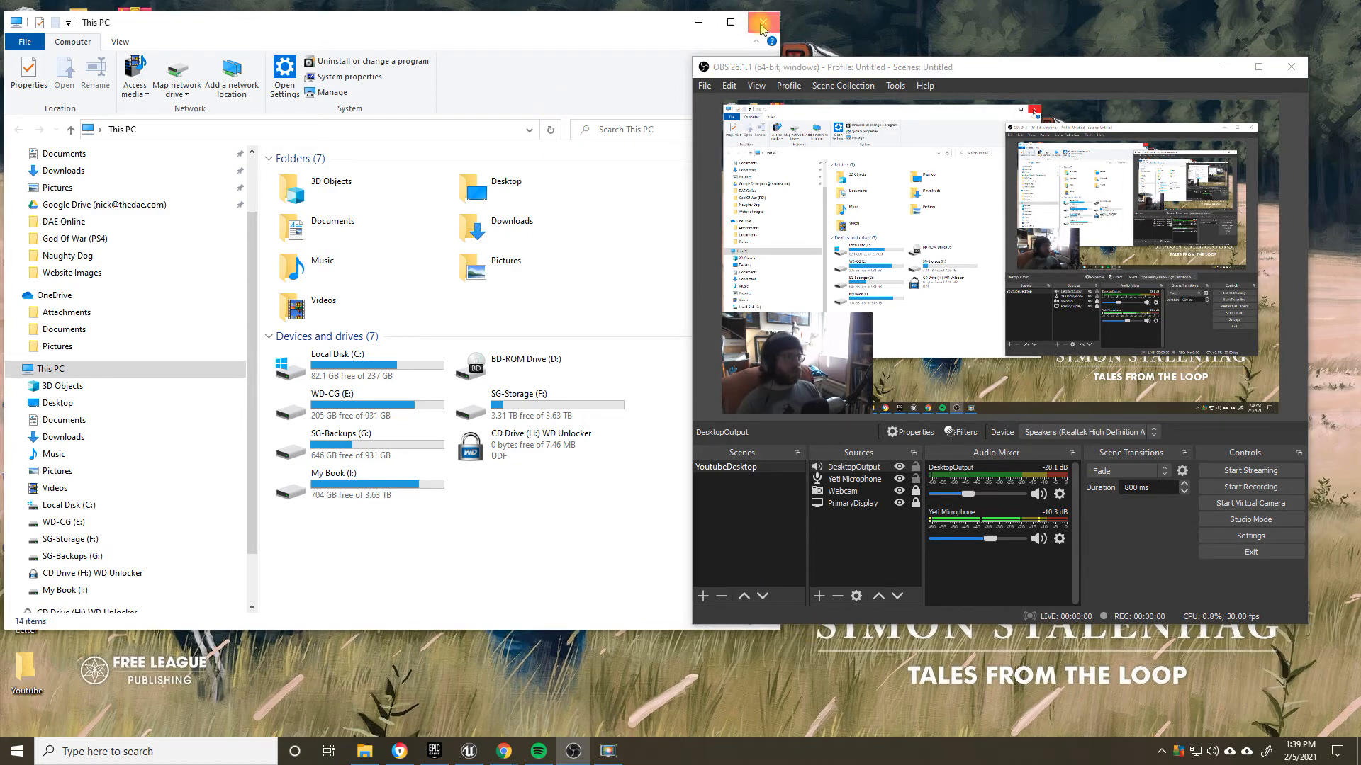
click(762, 24)
drag(961, 63, 593, 64)
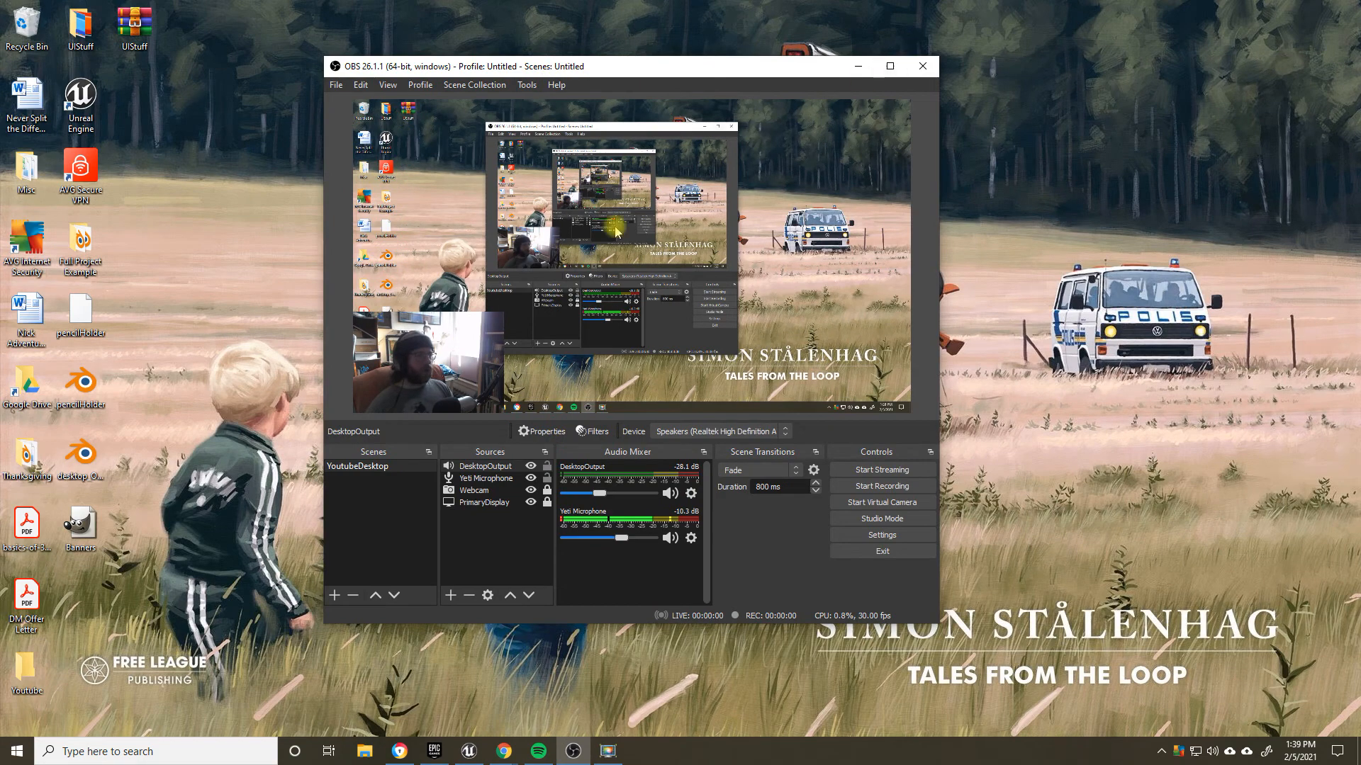
Step: Reopen the OBS Output settings and highlight the recording path
click(895, 537)
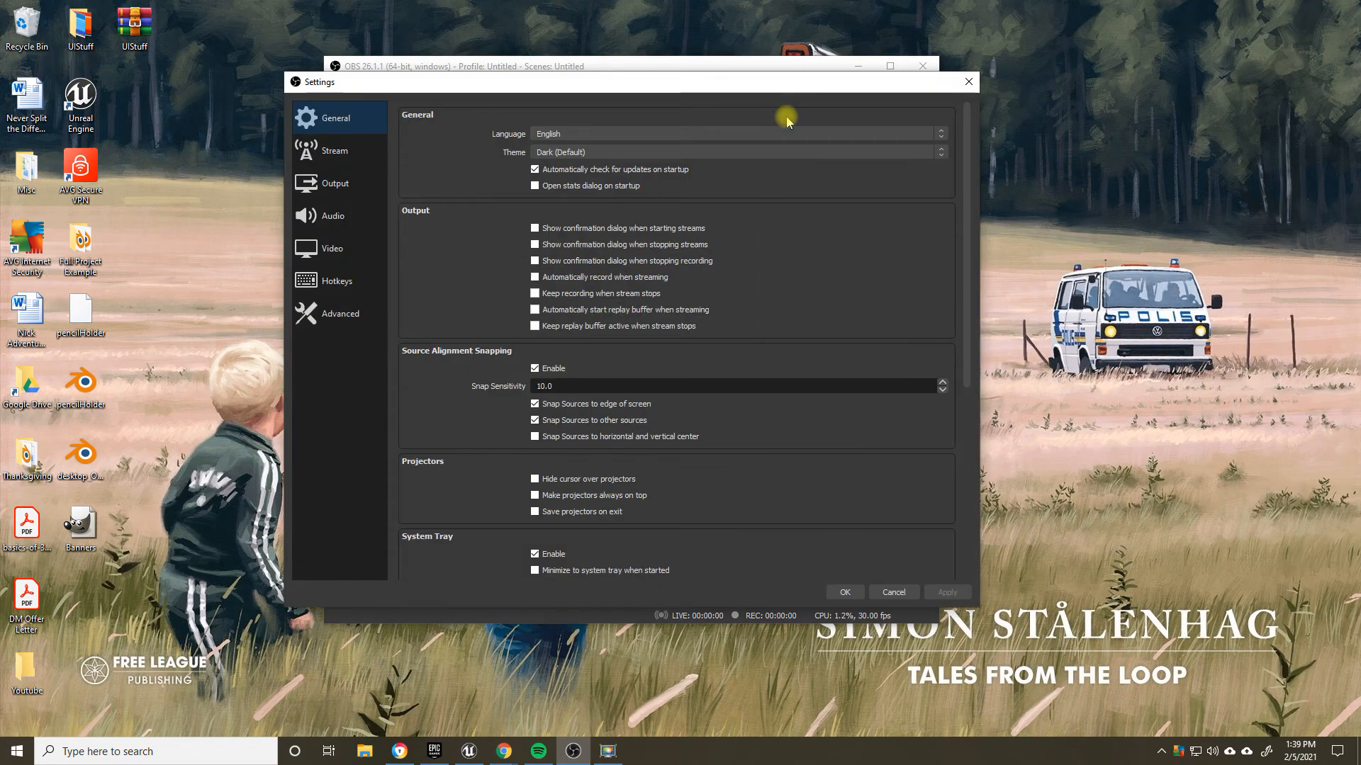
click(330, 182)
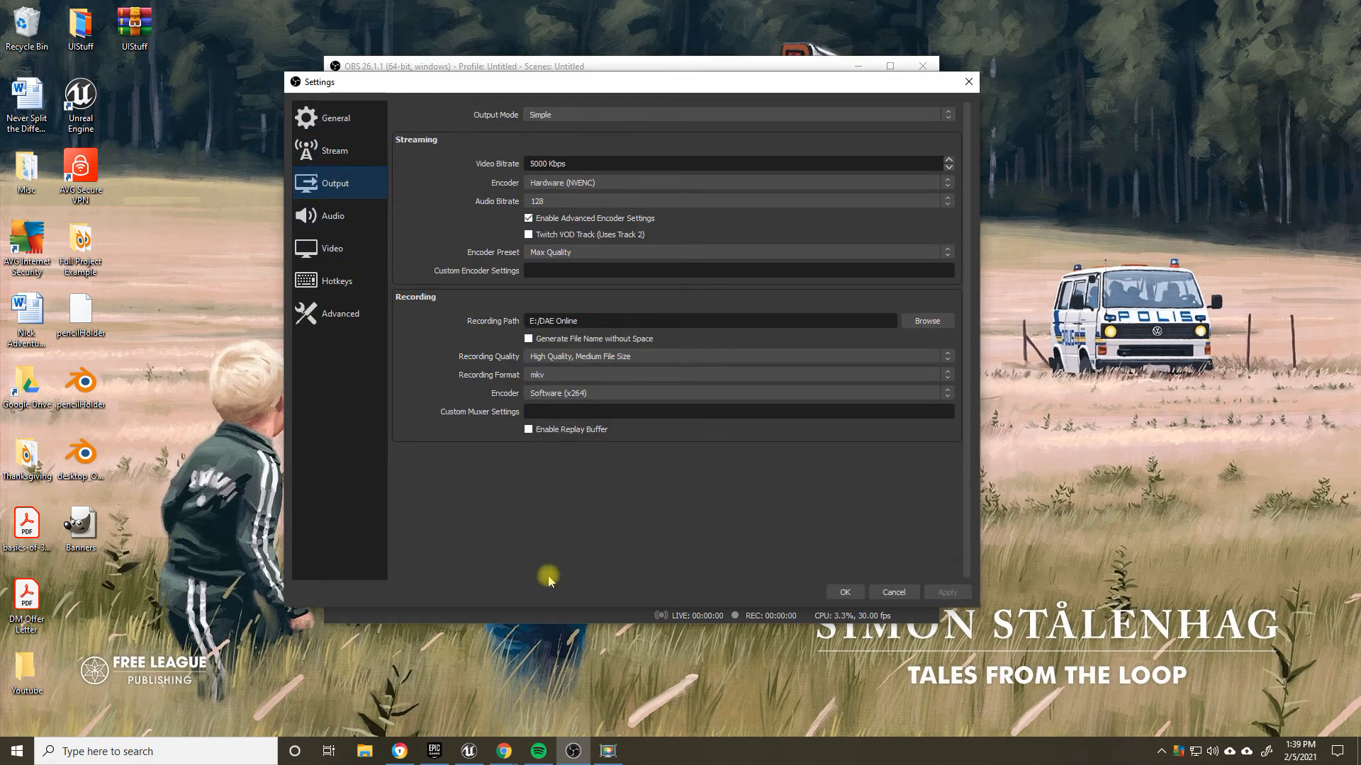
drag(587, 321, 515, 316)
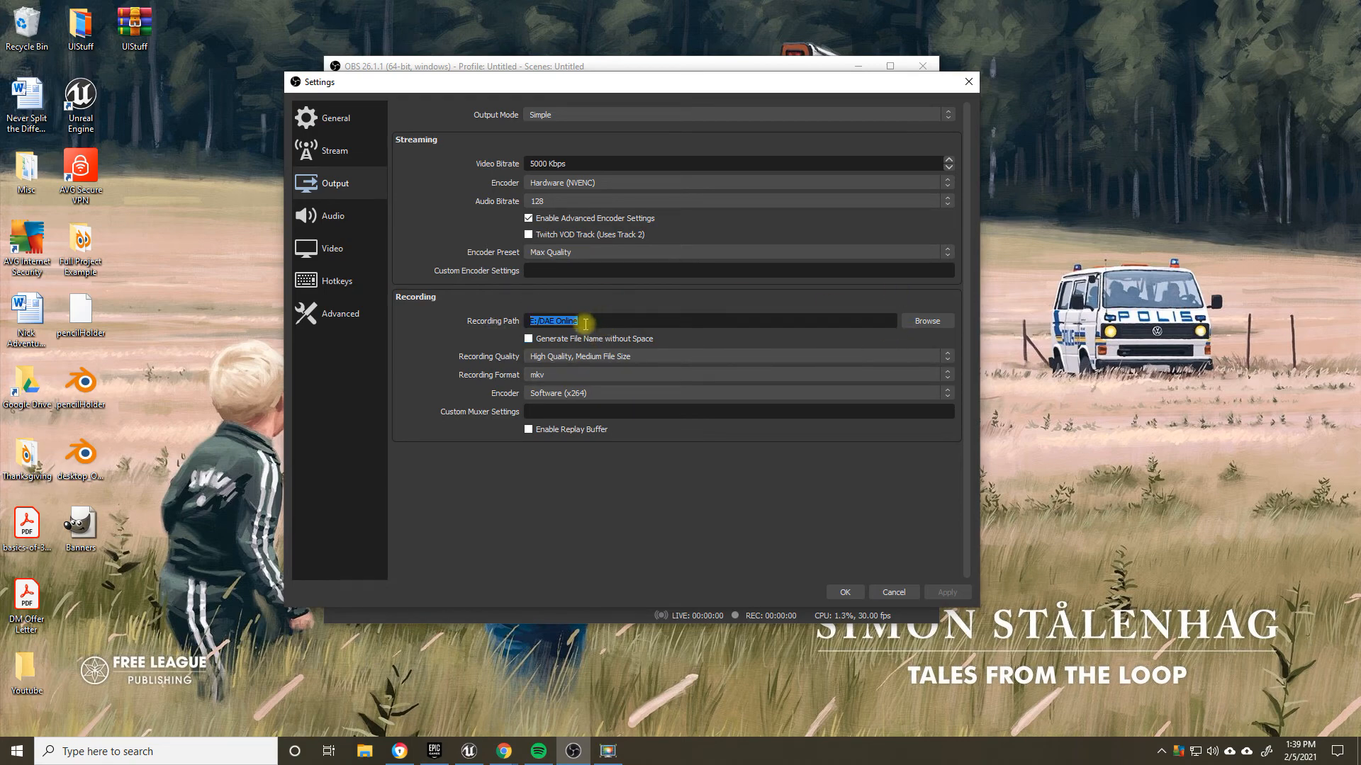
Step: Review the available Recording Quality options and close the list without choosing another one
click(563, 356)
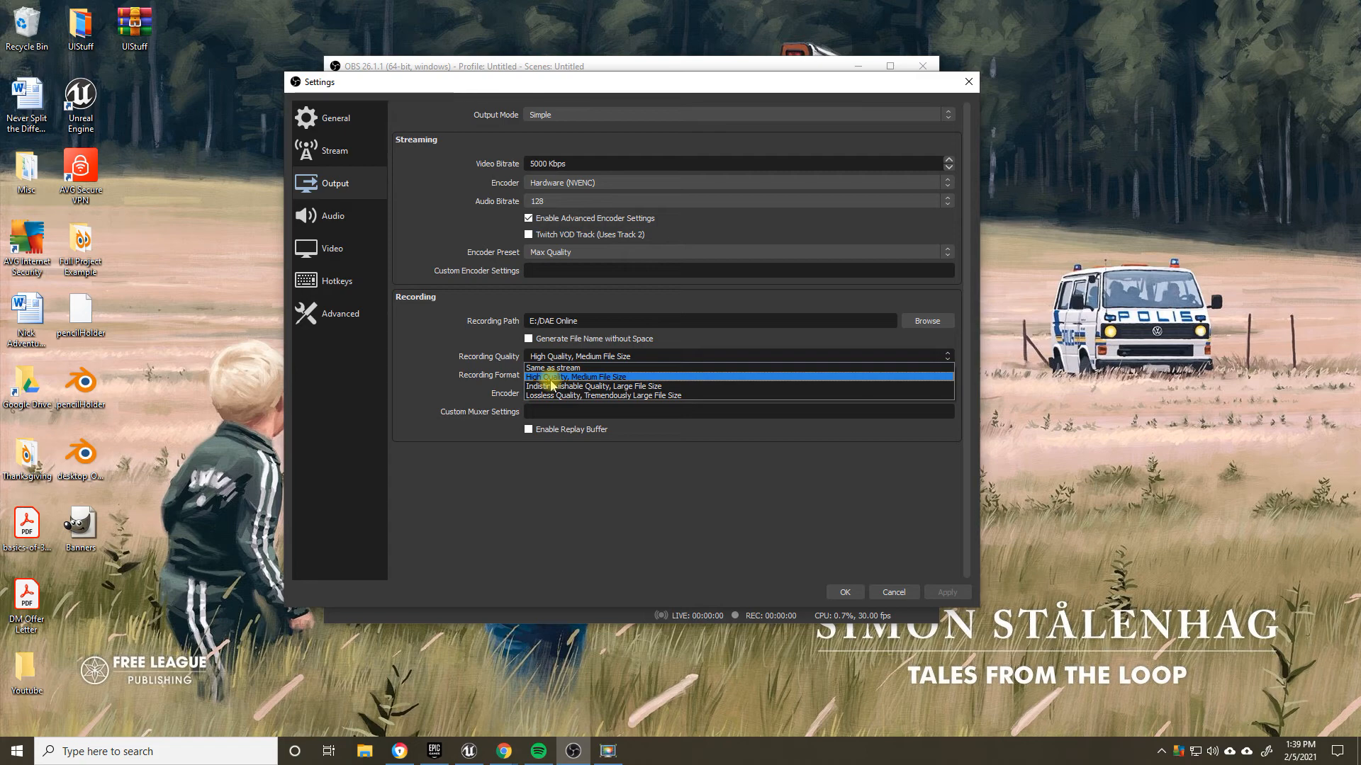
key(Down)
key(Down)
key(Escape)
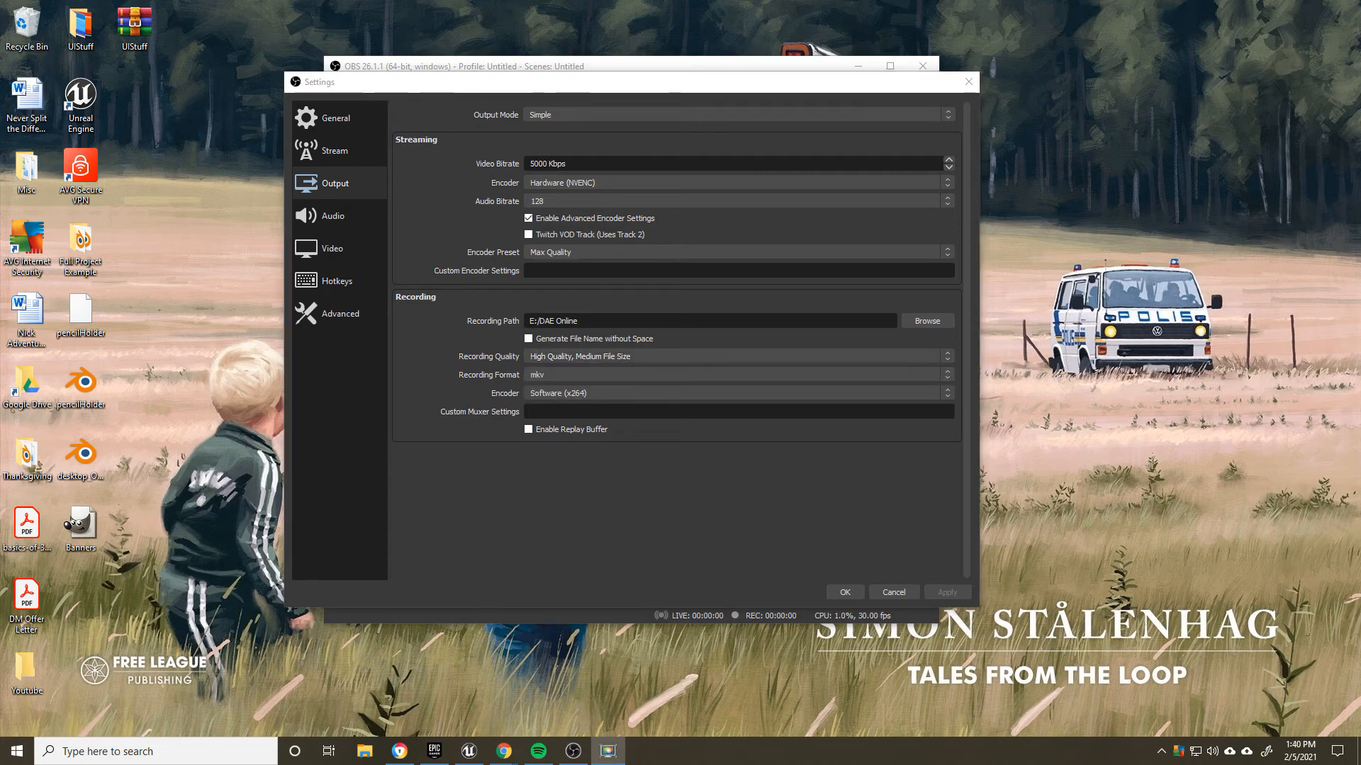
Step: Review the Recording Quality choices and select High Quality, Medium File Size
click(577, 355)
click(448, 352)
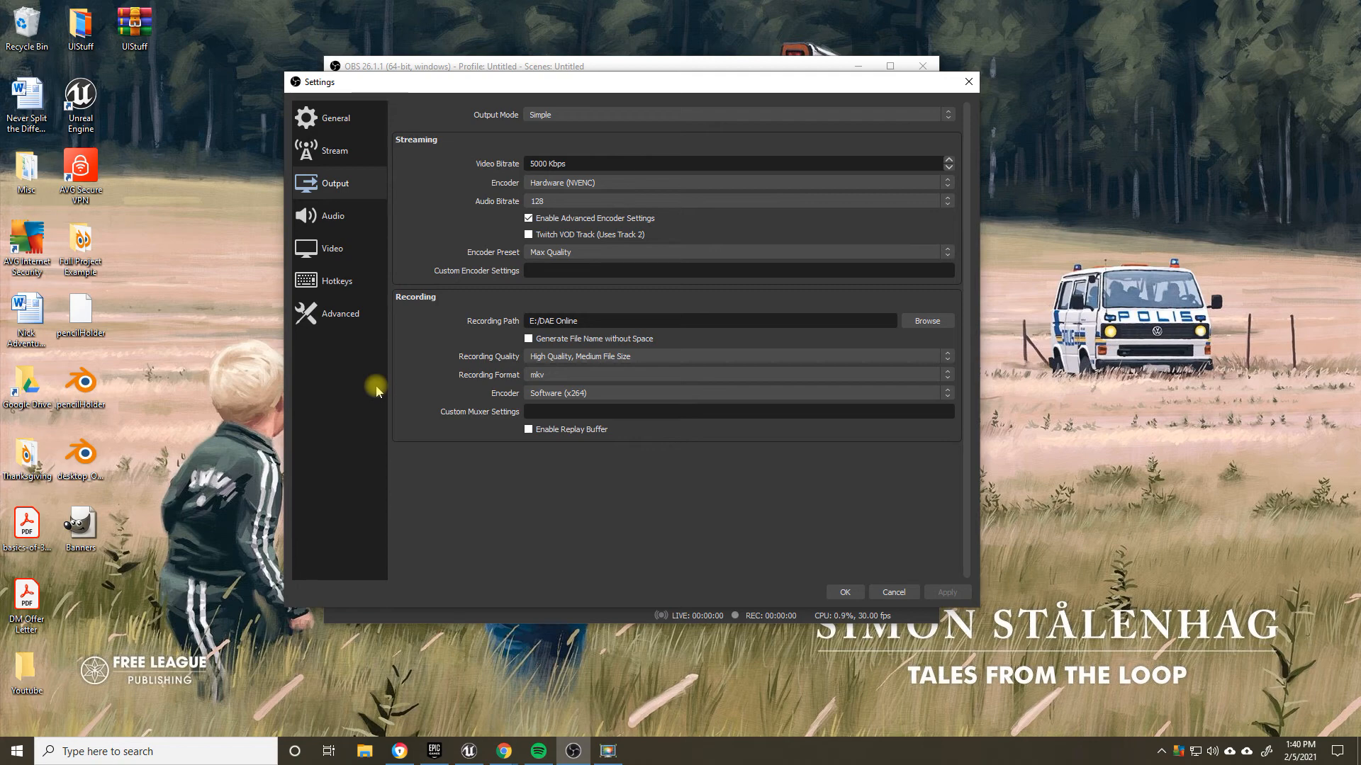
click(565, 362)
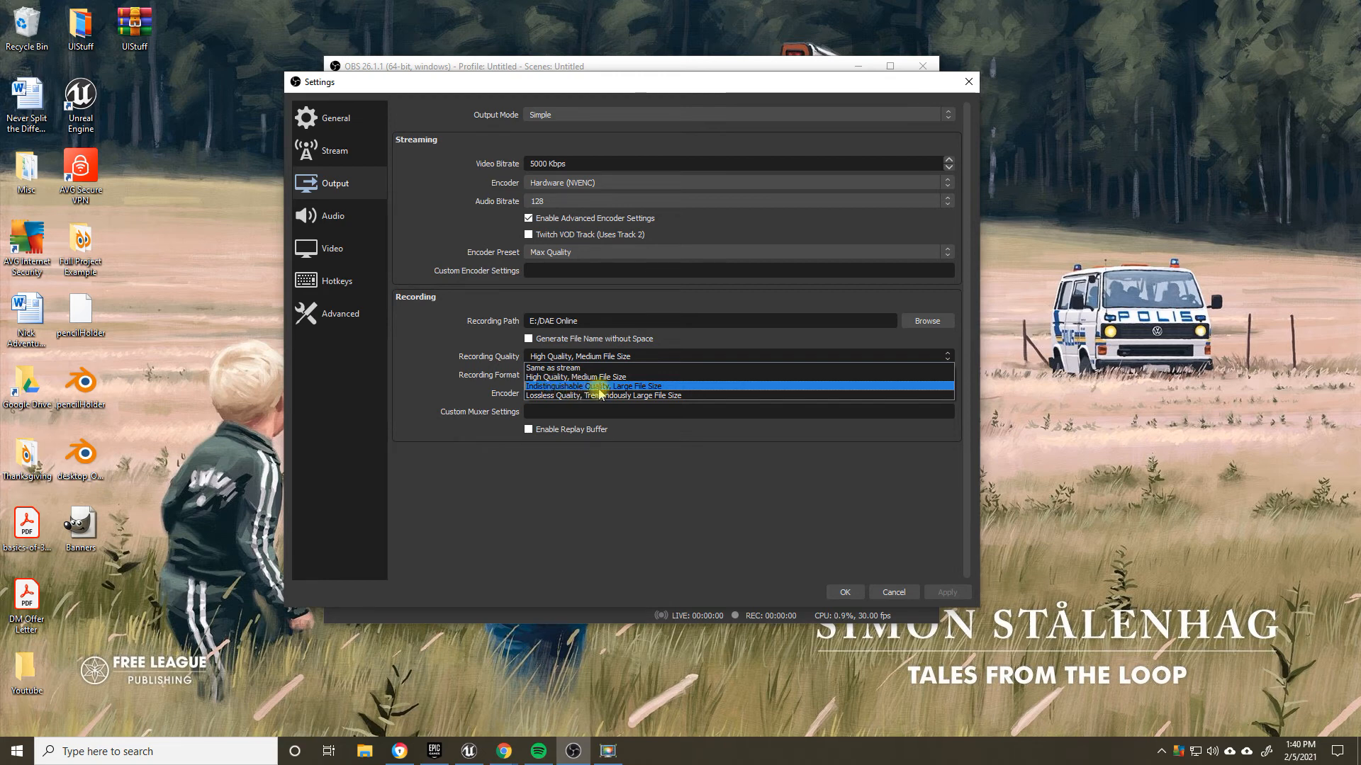
click(562, 377)
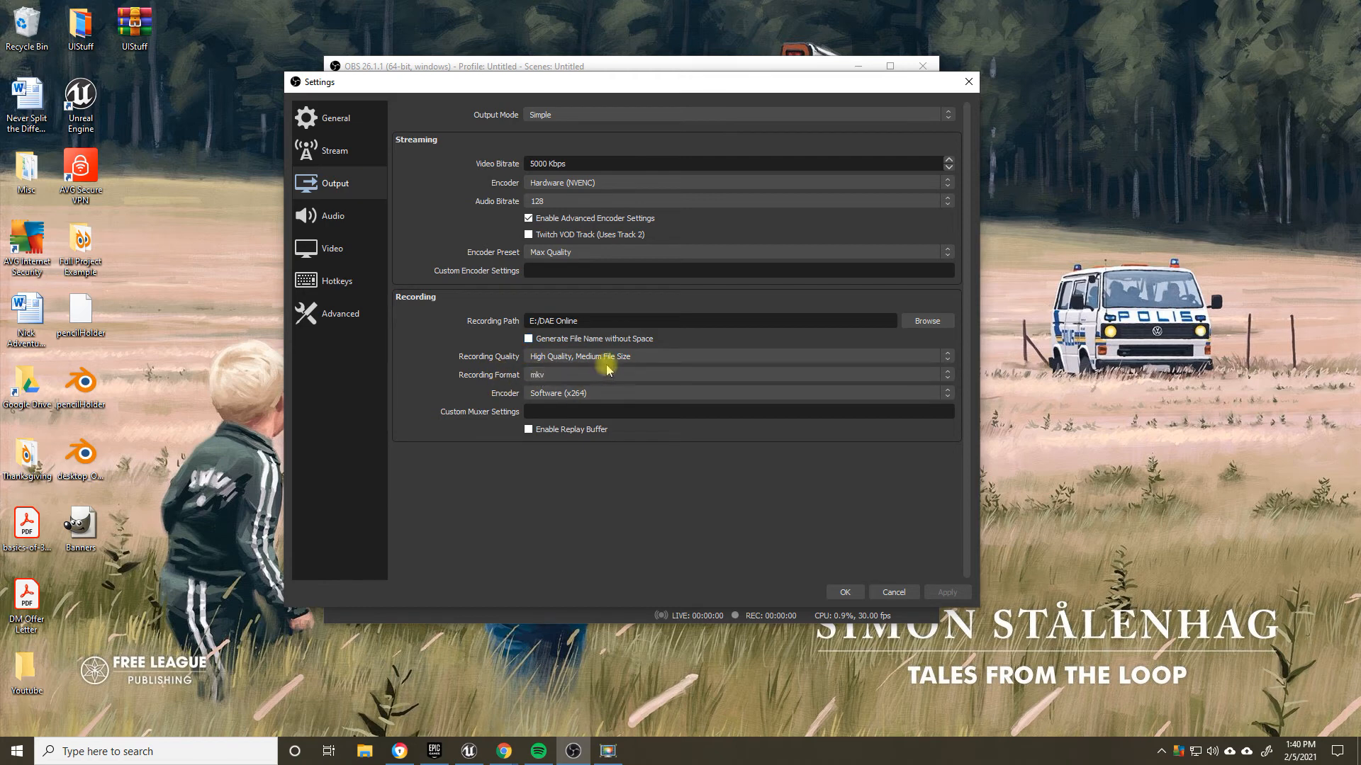
Step: Examine the available Recording Format options and close the list with mkv kept as the format
click(556, 374)
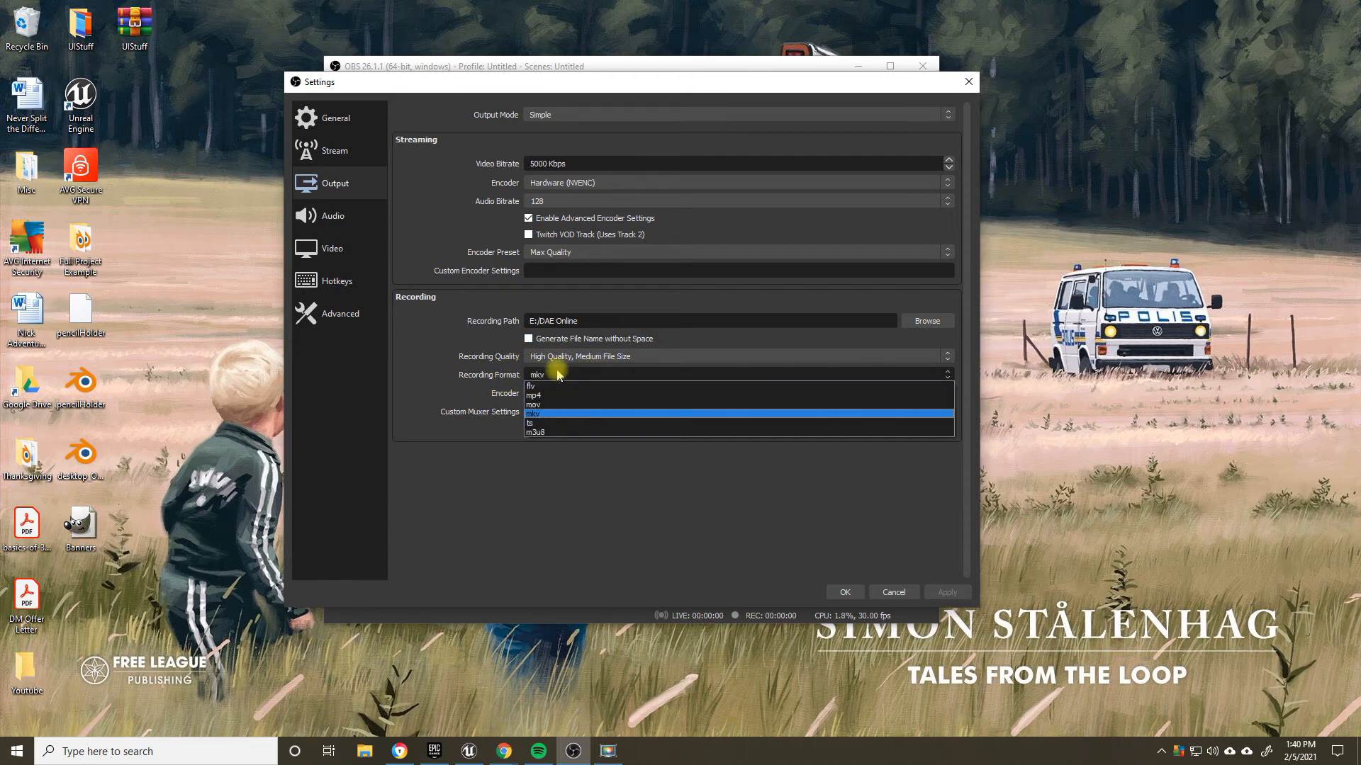
click(549, 407)
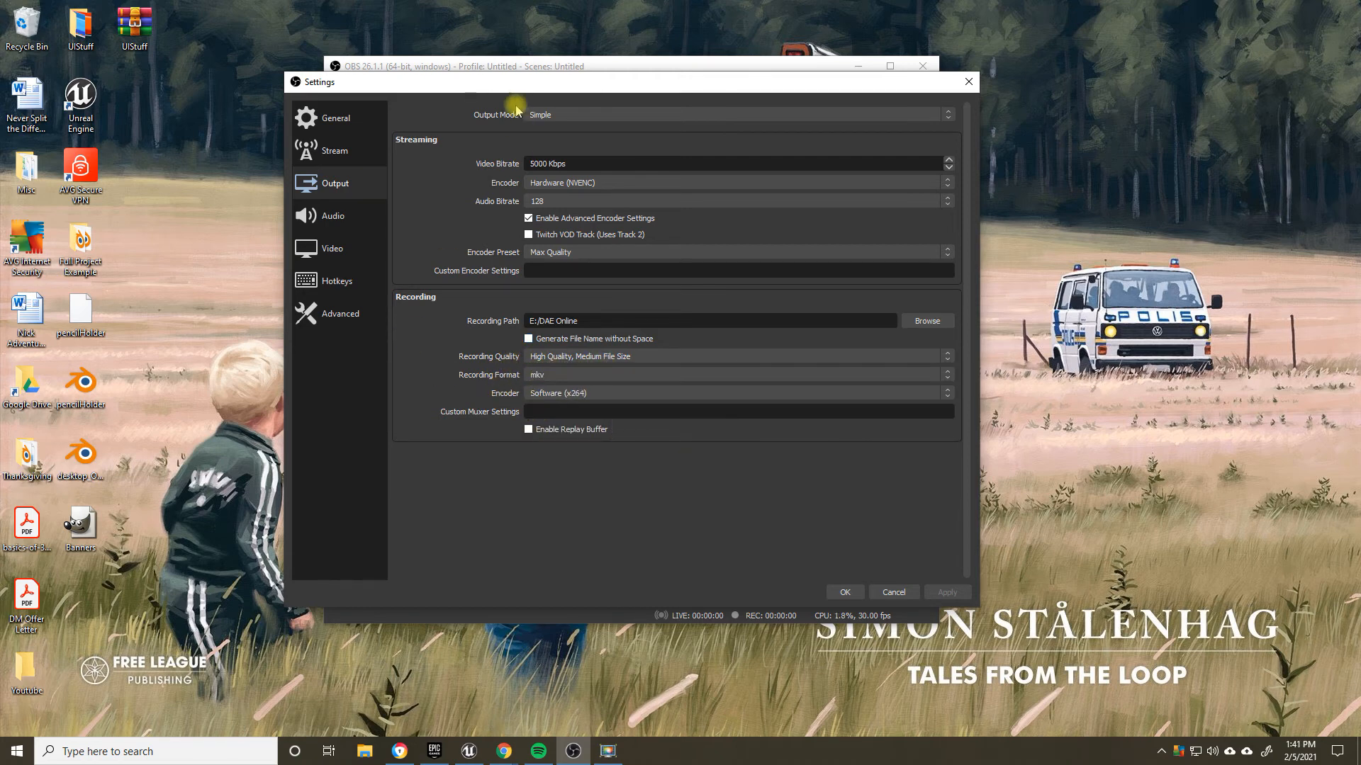
click(557, 375)
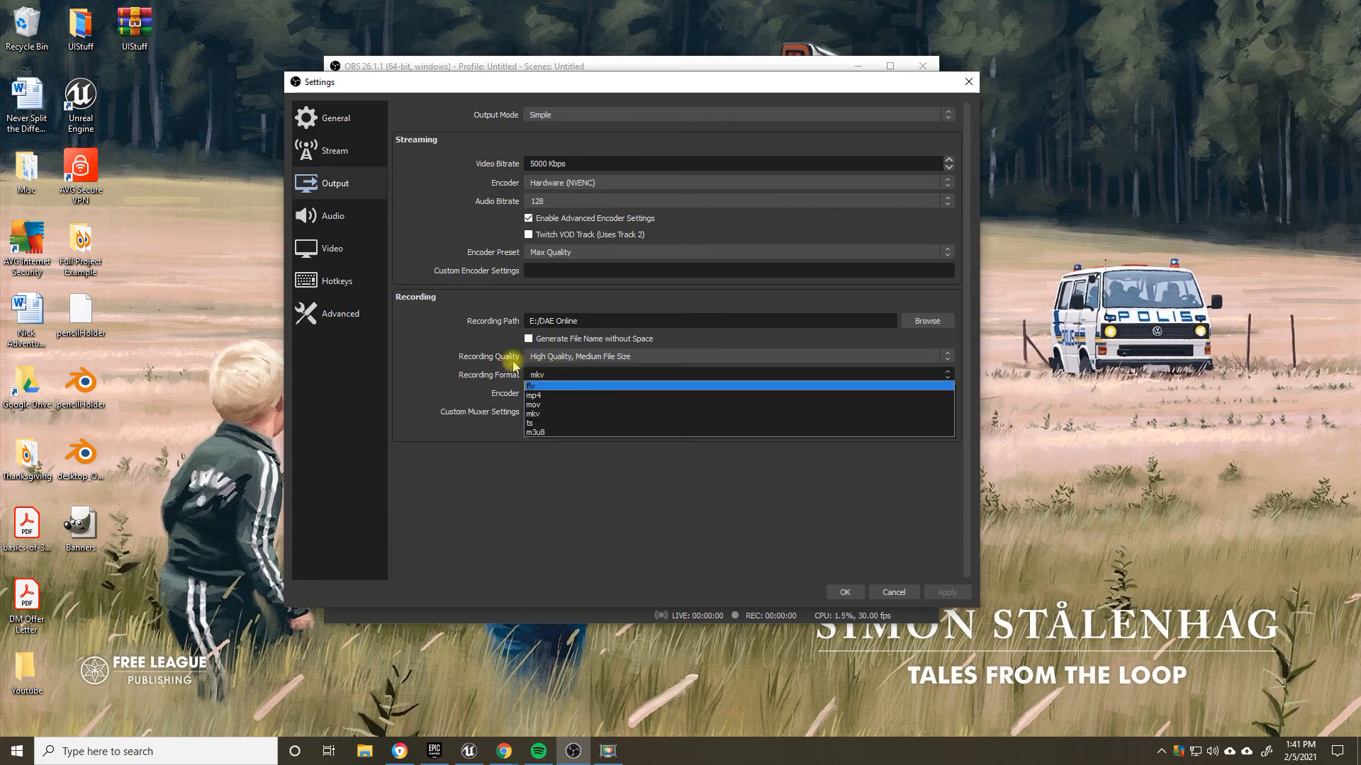
click(509, 425)
Step: Try mp4 as the Recording Format twice, setting it back to mkv each time
click(542, 374)
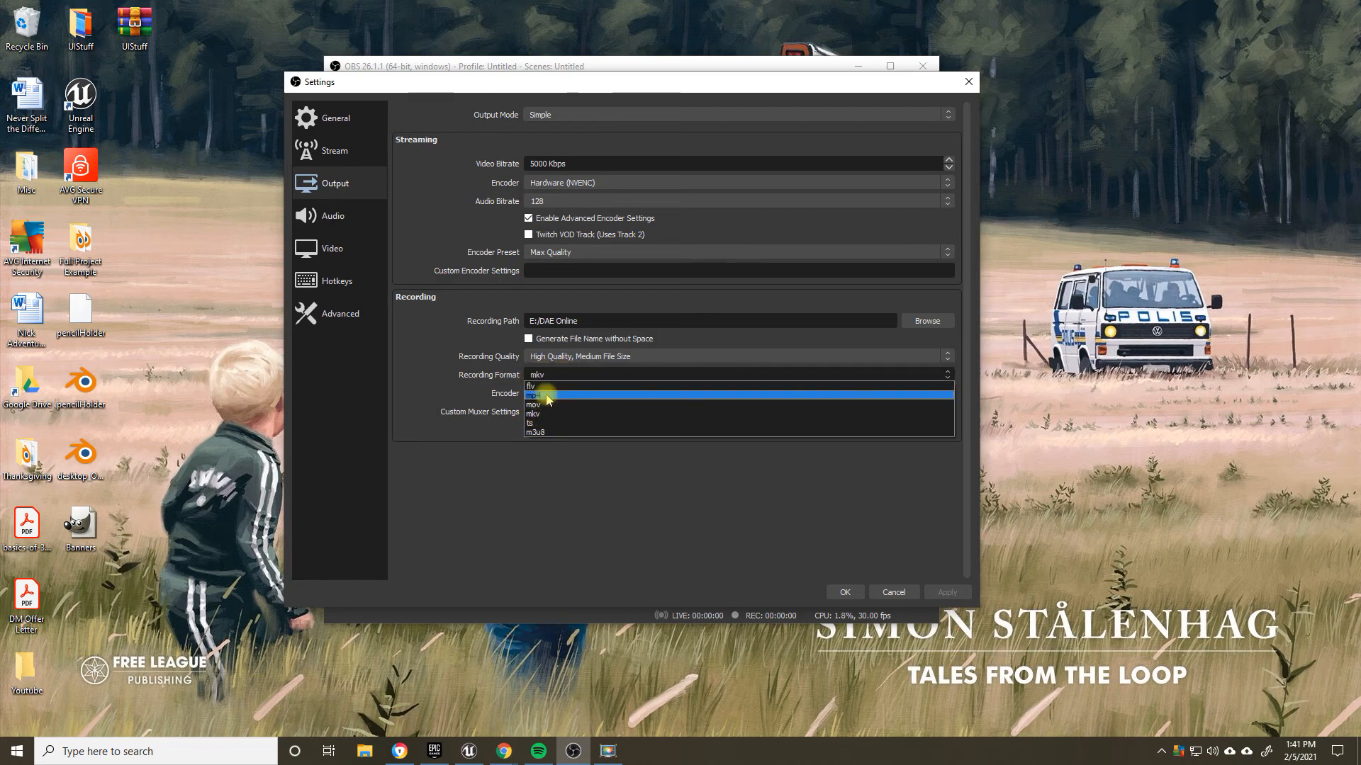
click(546, 394)
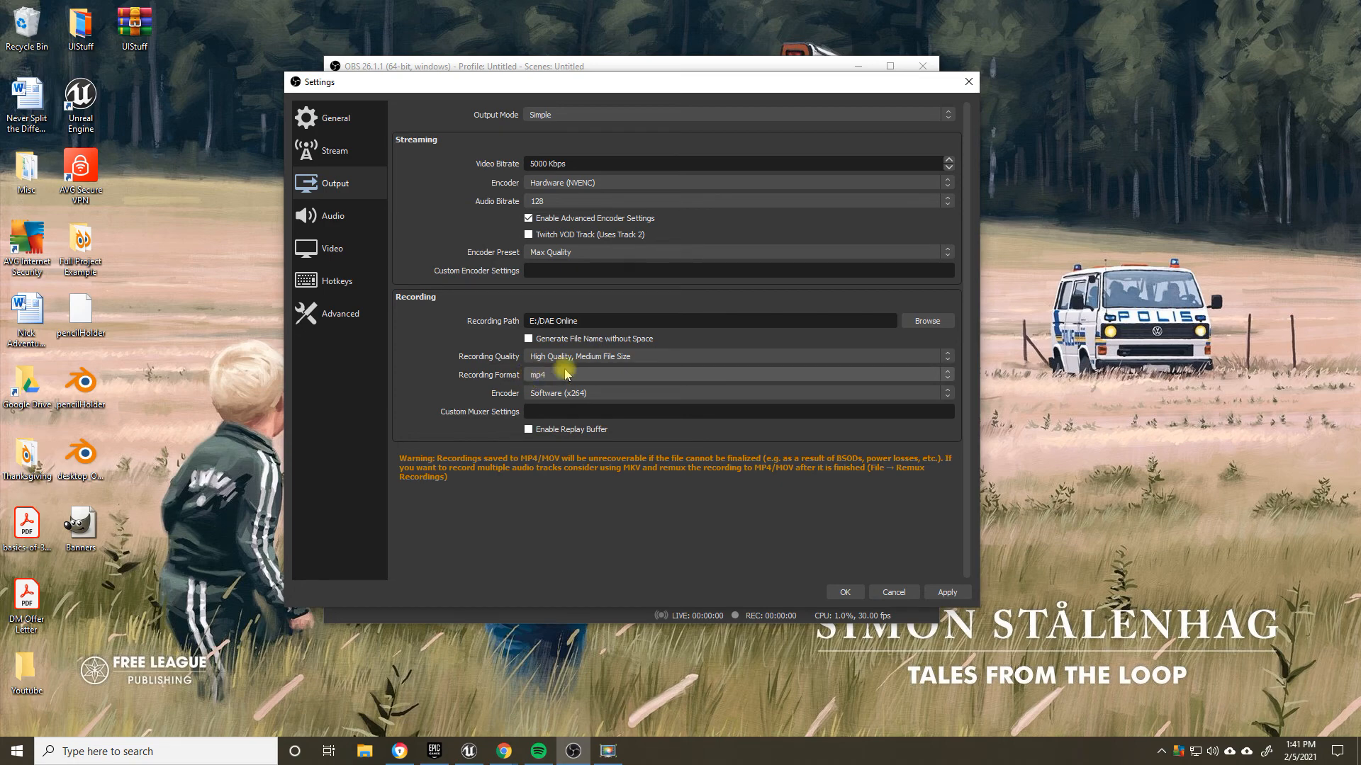
click(566, 375)
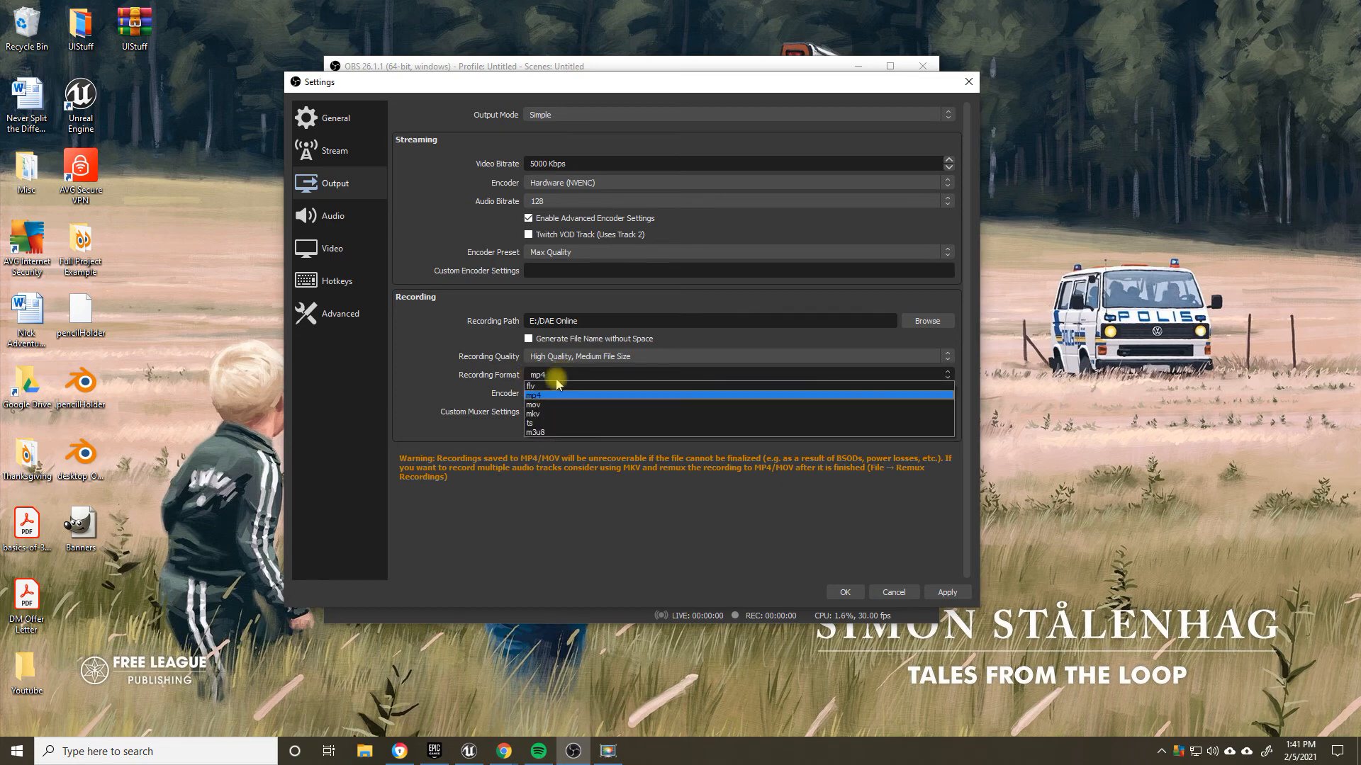
click(561, 414)
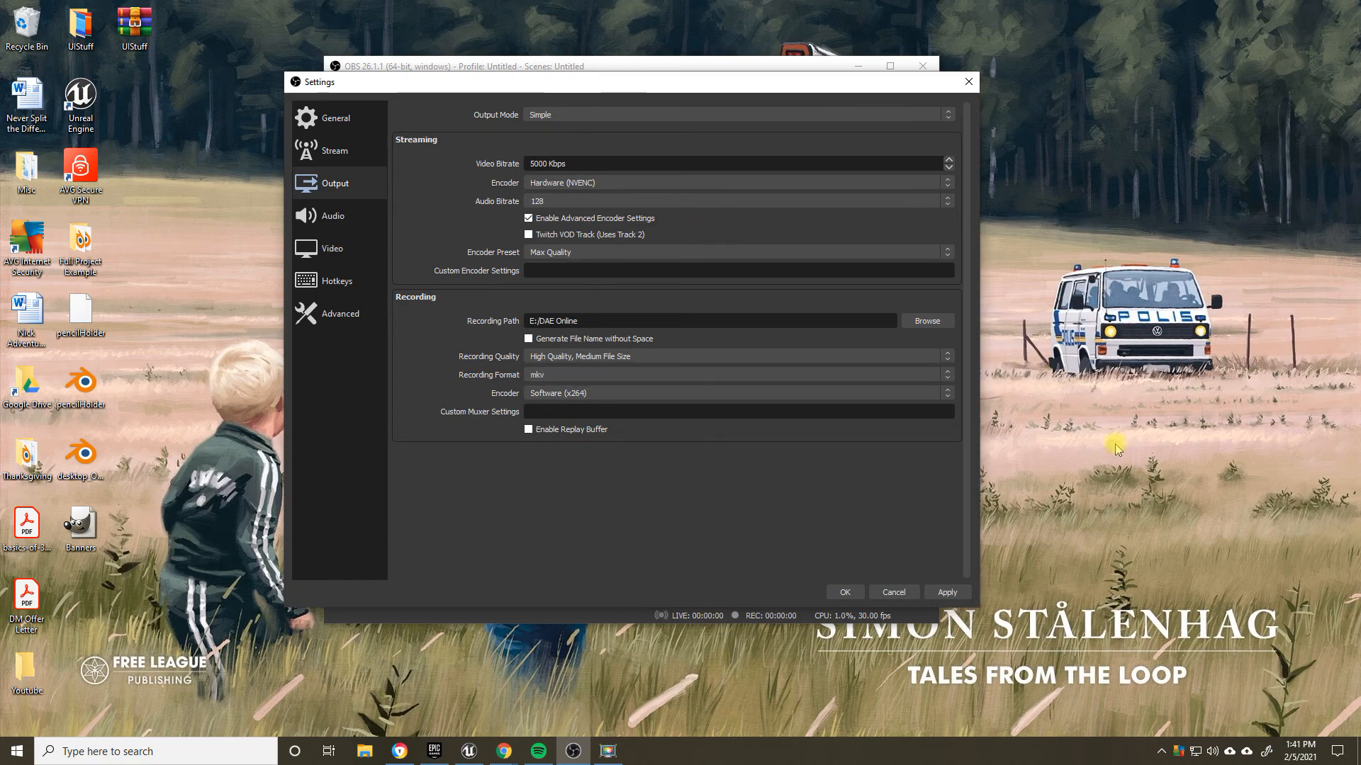
click(557, 375)
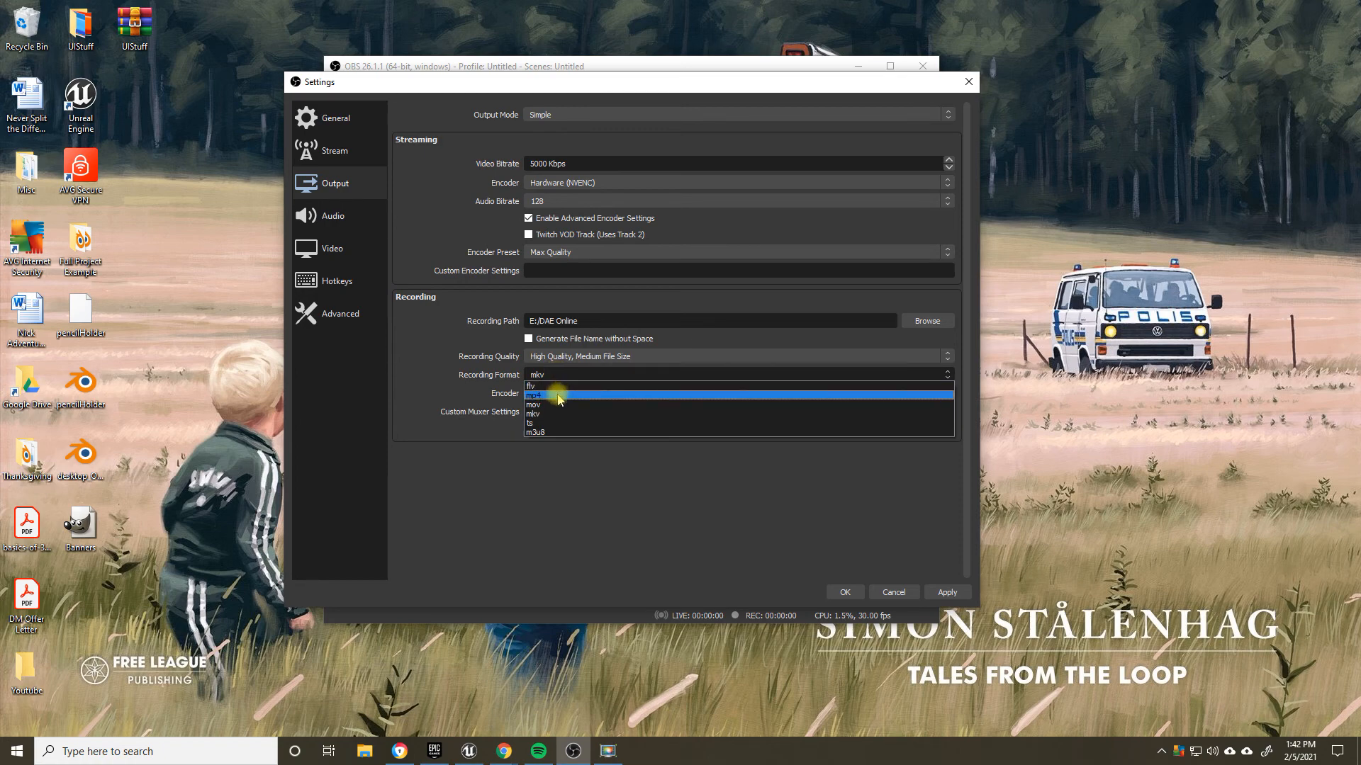
click(559, 395)
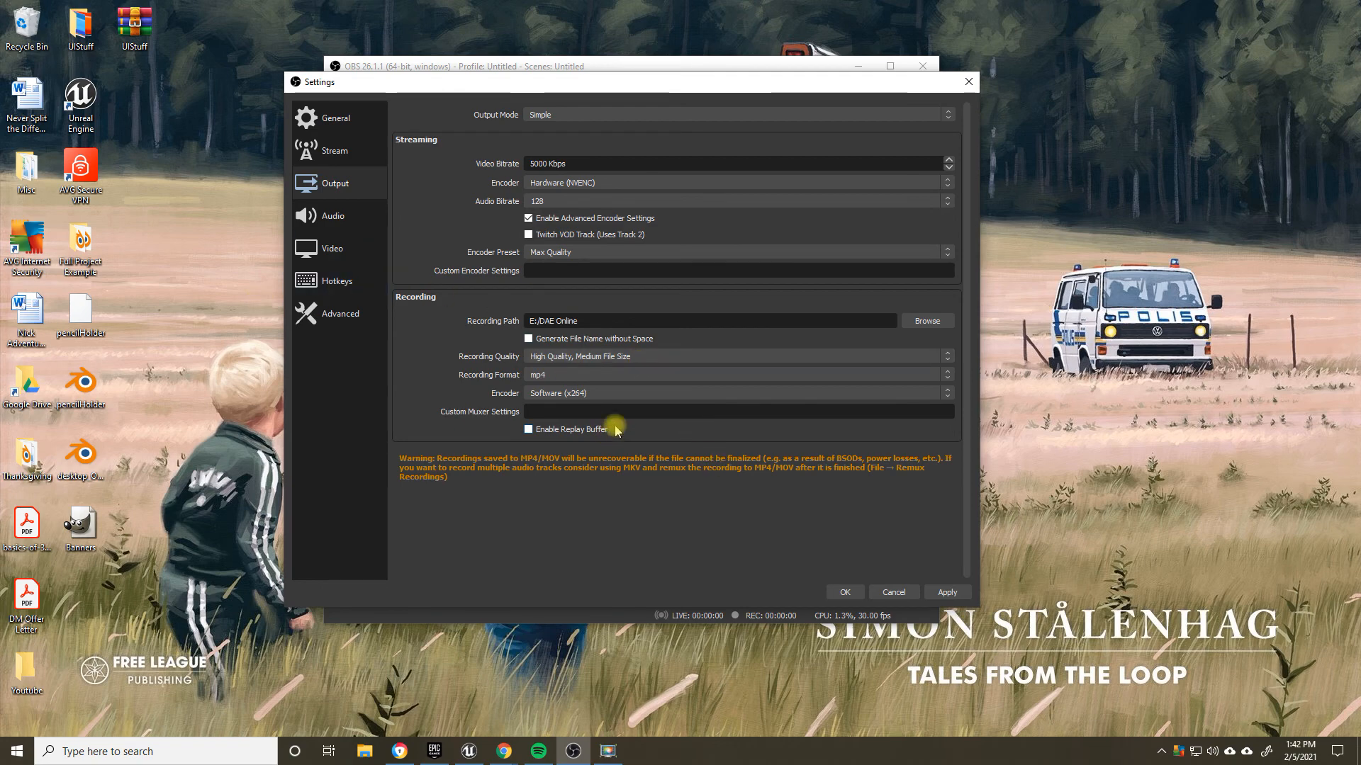
click(538, 374)
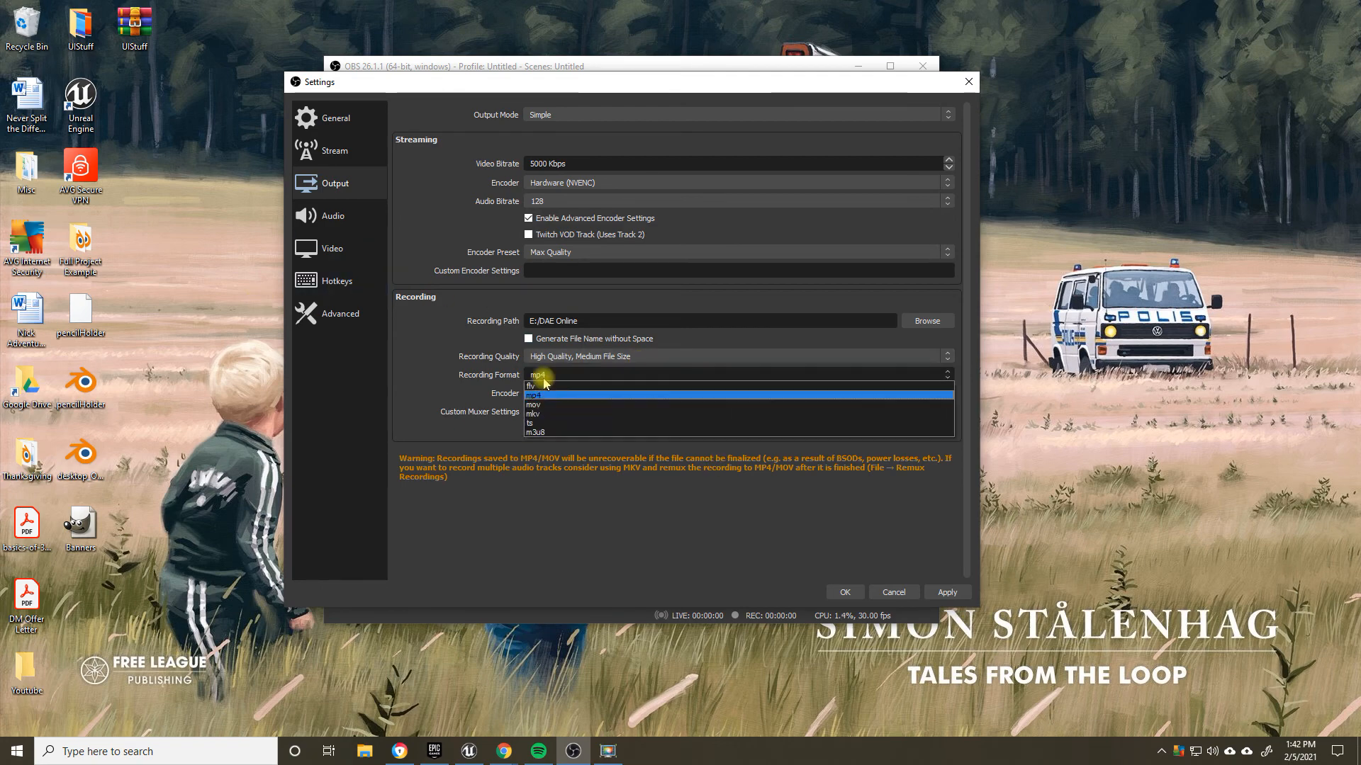
click(546, 412)
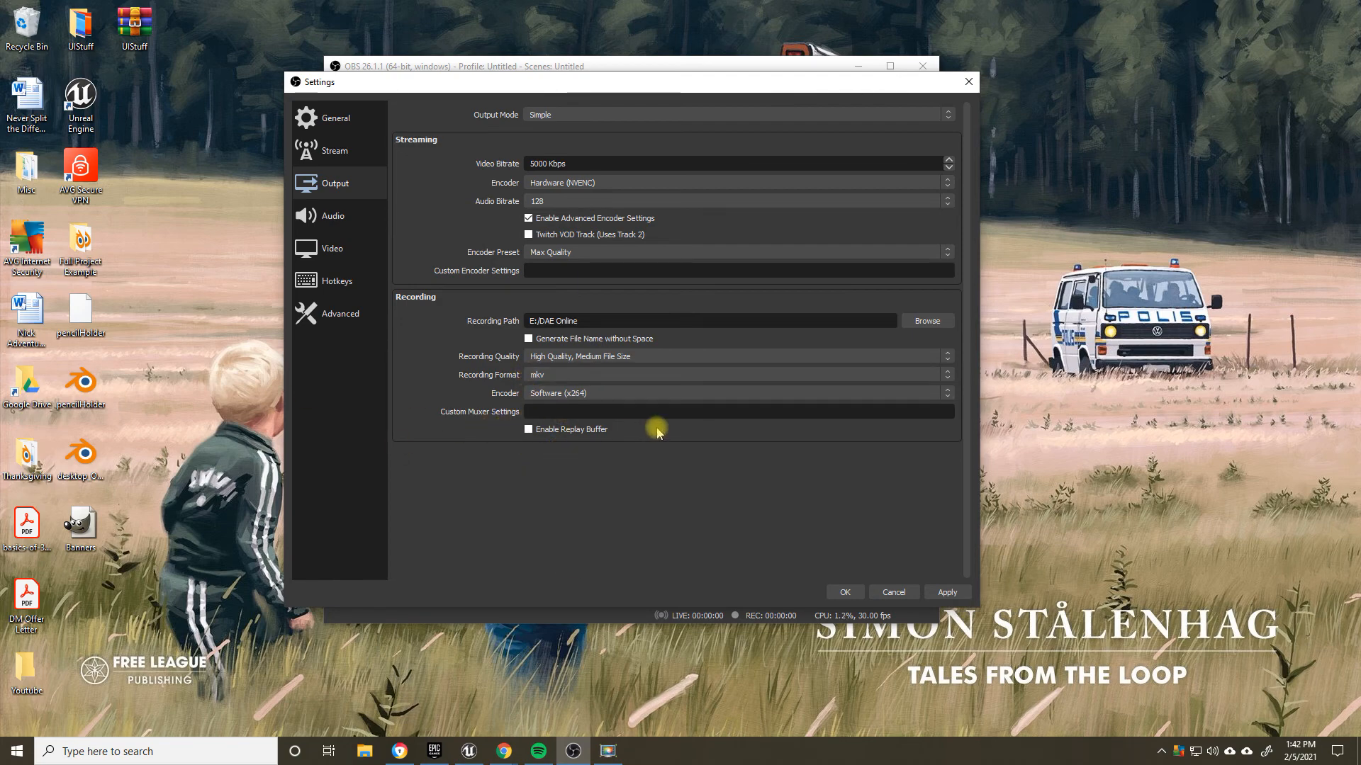
Step: Close the OBS settings and arrange the OBS window and the Youtube folder side by side on the desktop
click(948, 594)
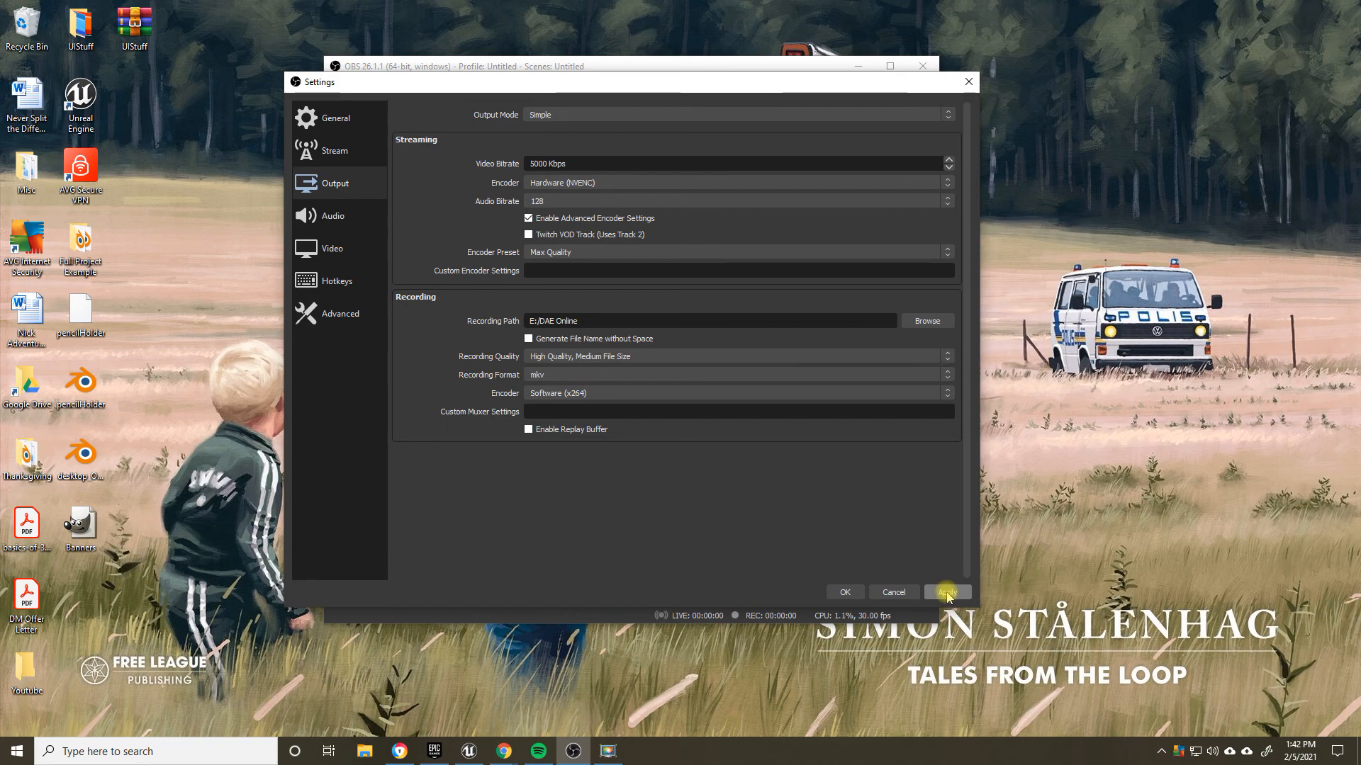
click(893, 592)
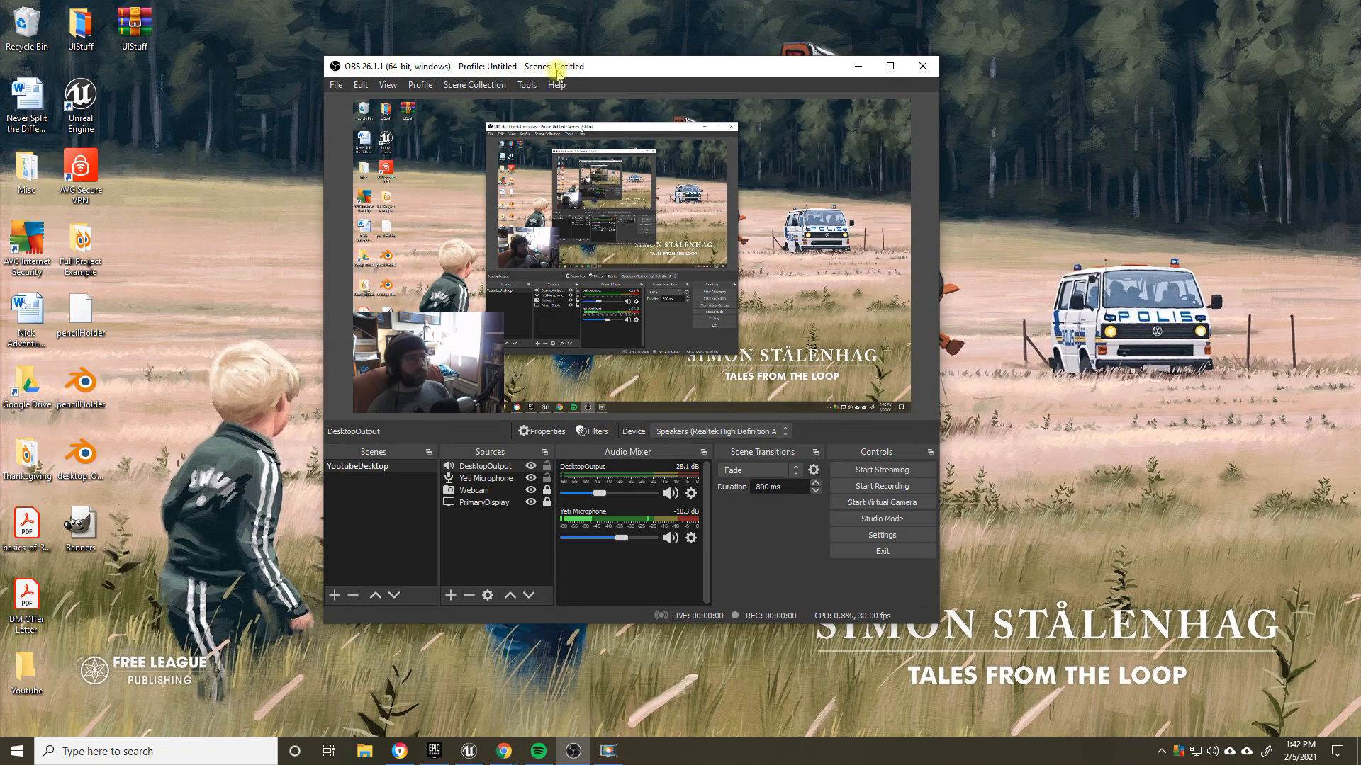
drag(559, 74, 743, 47)
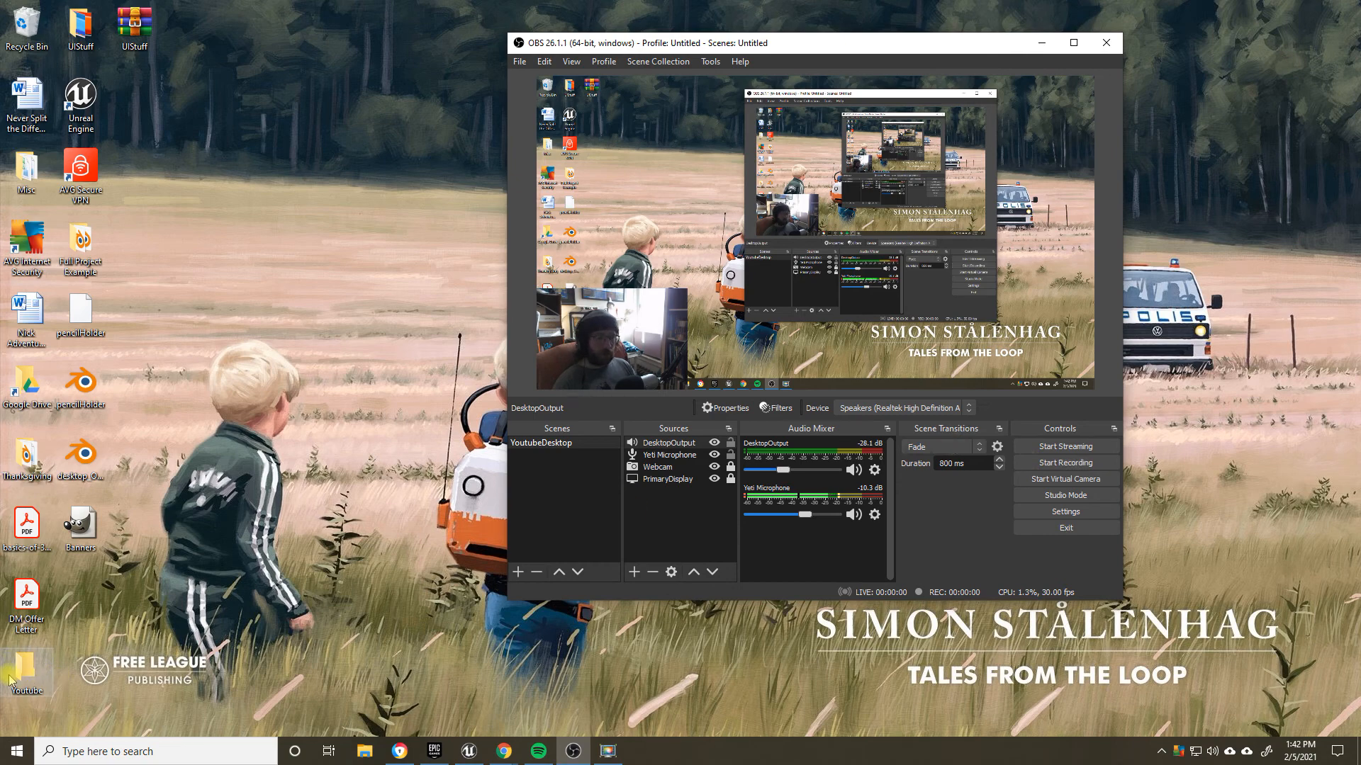
drag(24, 678, 283, 105)
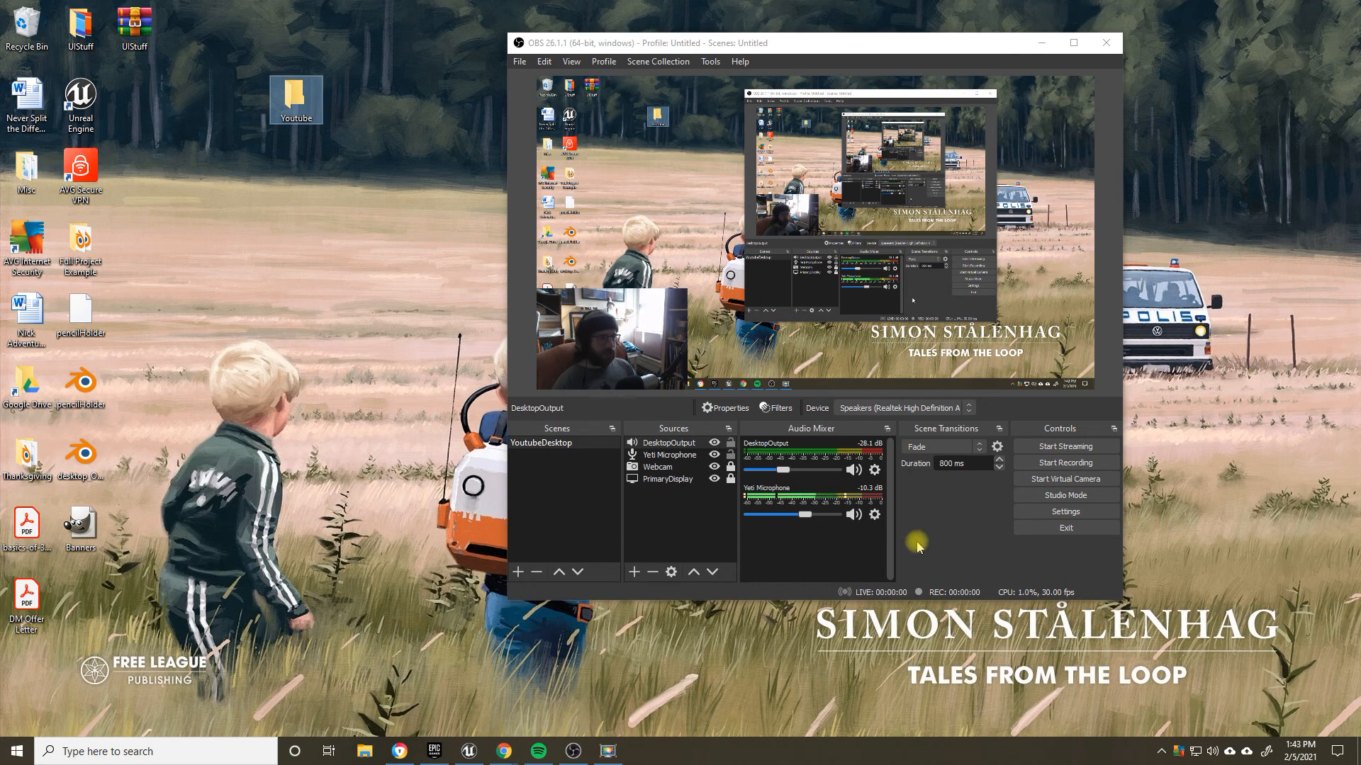
Step: Examine the Start Recording and Stop Recording entries in the OBS Hotkeys settings, glance at Audio and Video, and cancel the dialog
click(1065, 512)
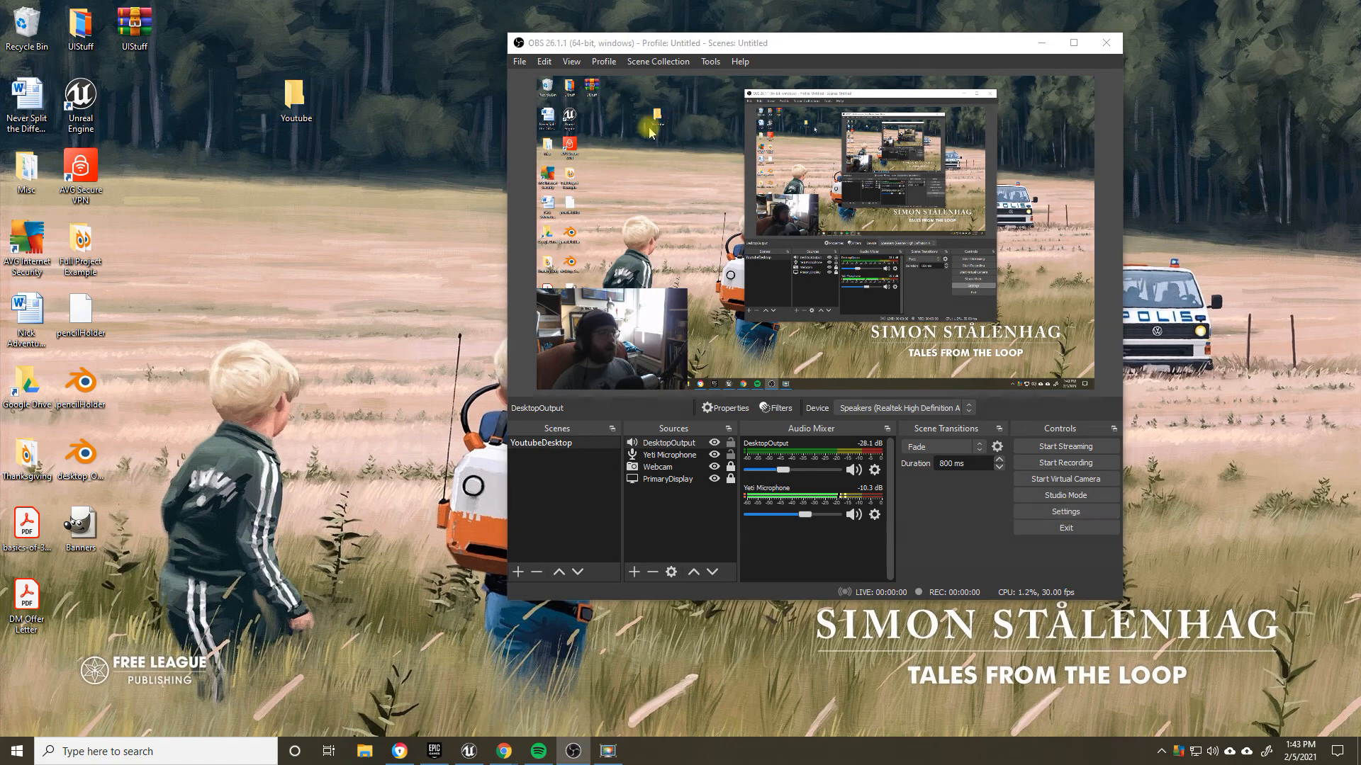
click(542, 259)
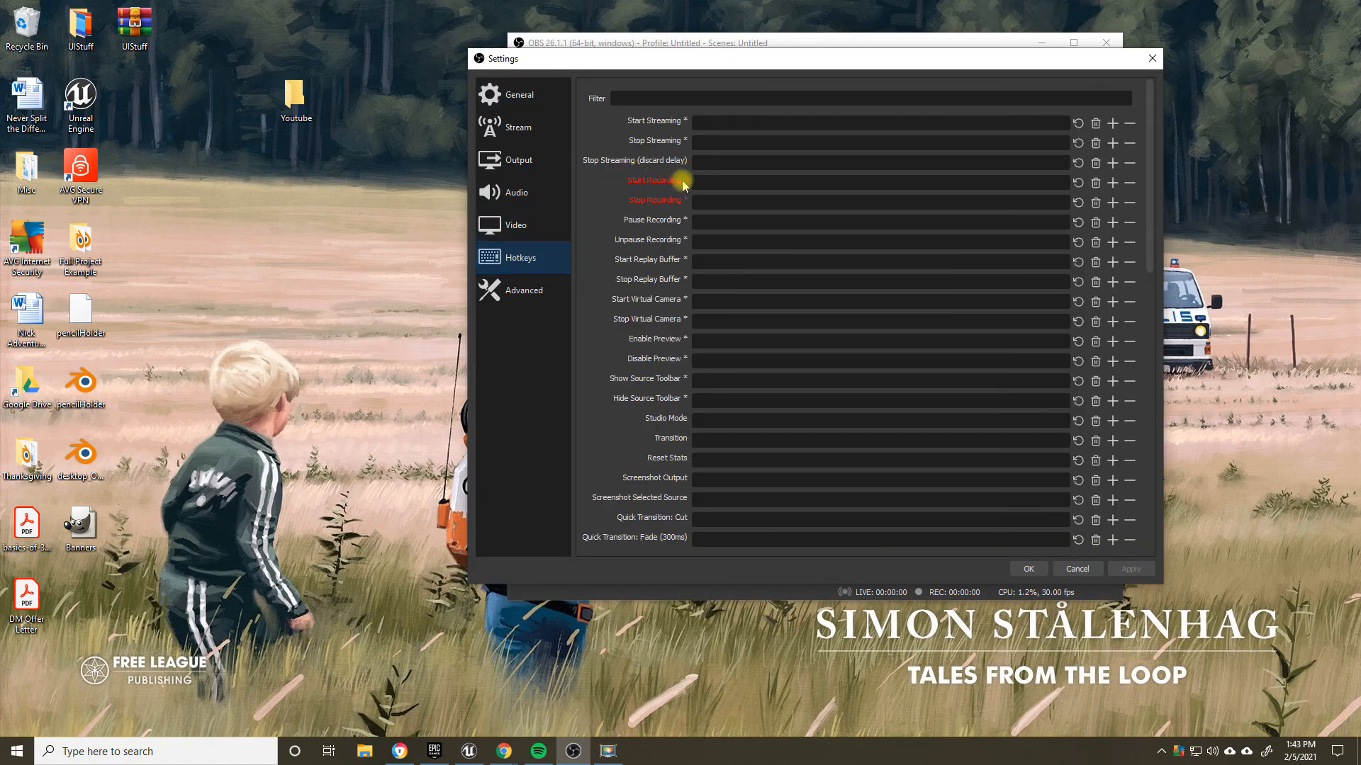
click(565, 192)
click(516, 219)
click(510, 264)
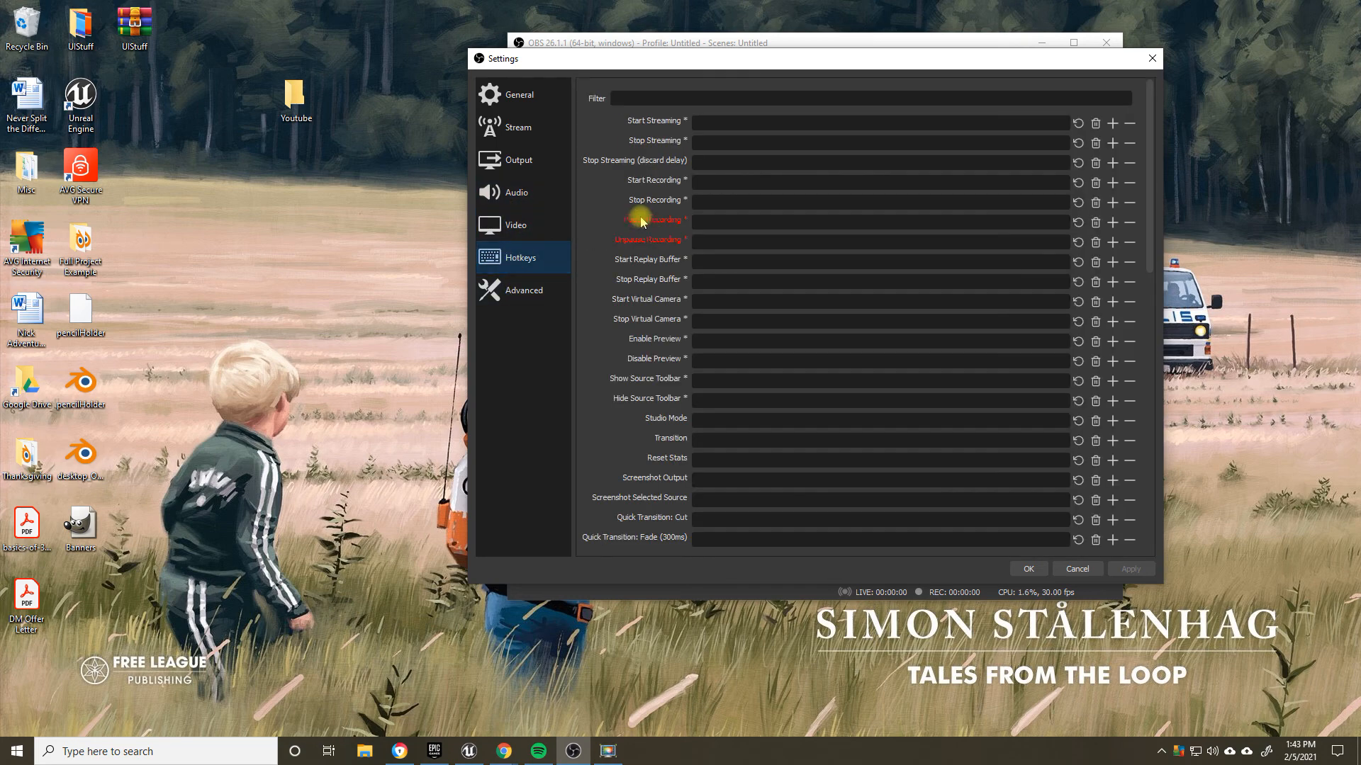
click(1077, 569)
Step: Minimize OBS to show the bare desktop, restore it and move its window slightly toward the middle
click(1039, 44)
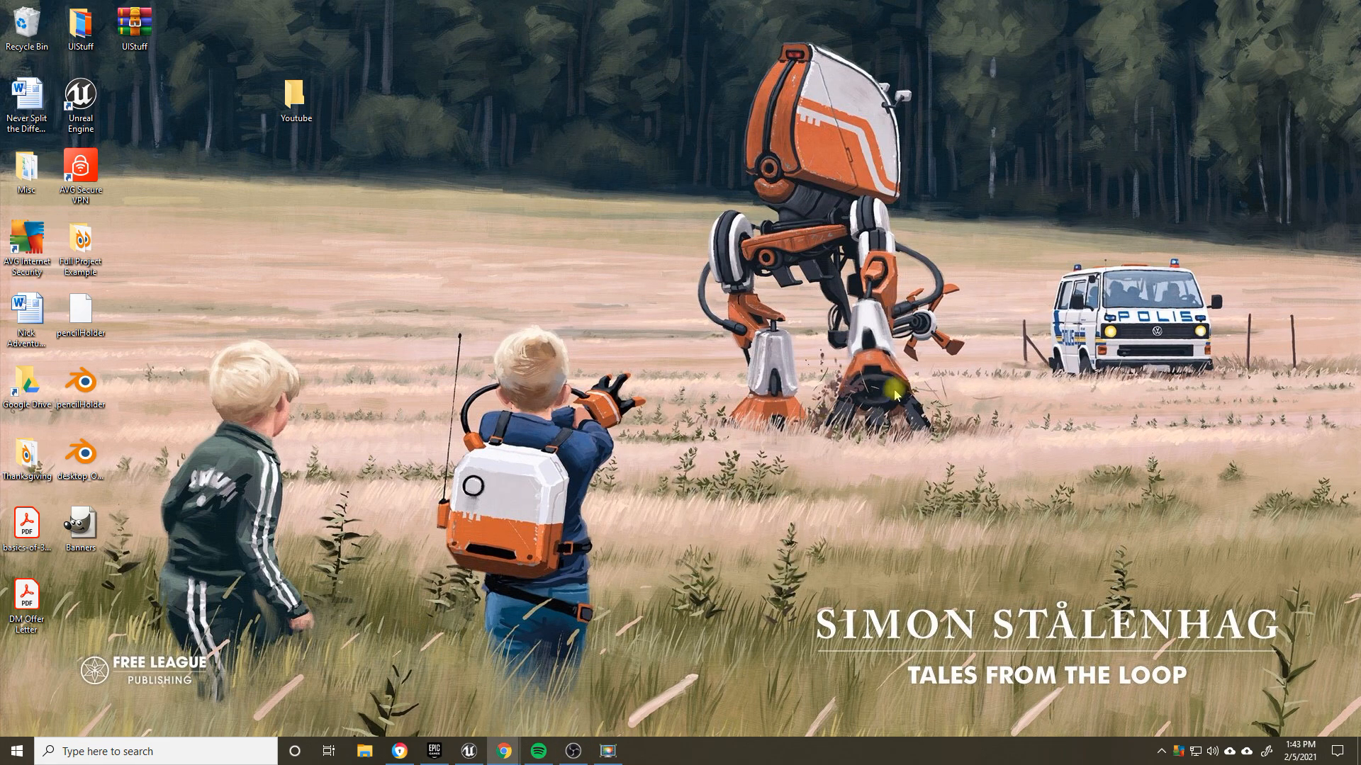
click(574, 750)
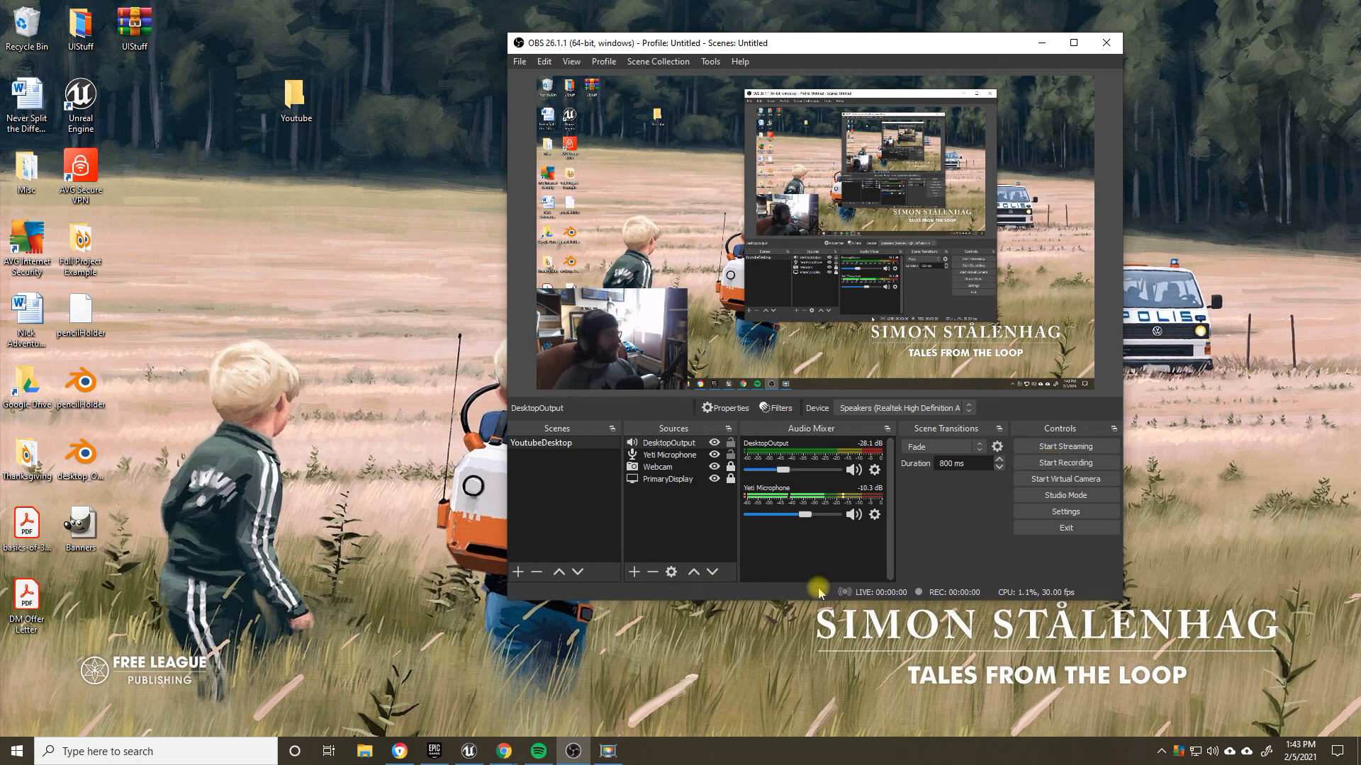
drag(834, 50, 765, 56)
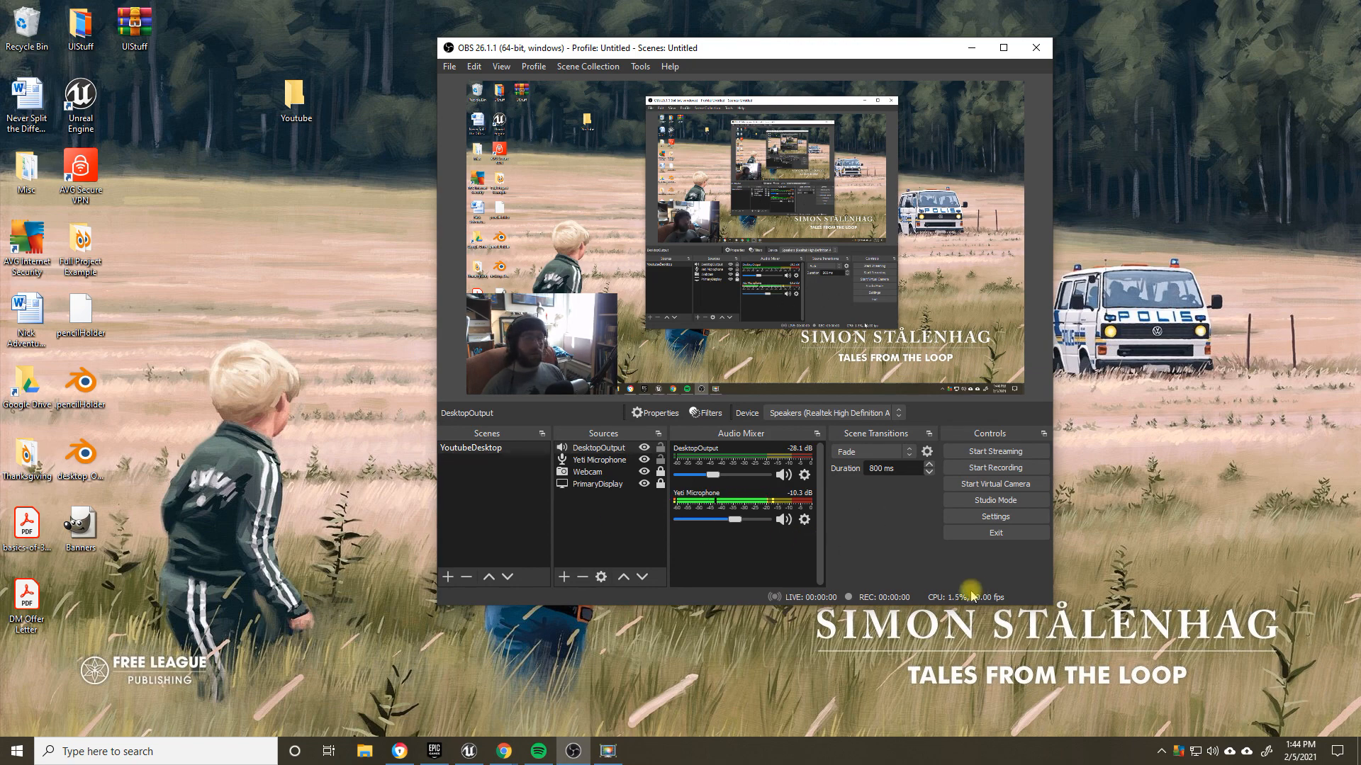
Step: Lock the Yeti Microphone and DesktopOutput sources and raise the DesktopOutput volume slightly to -26.5 dB
click(659, 460)
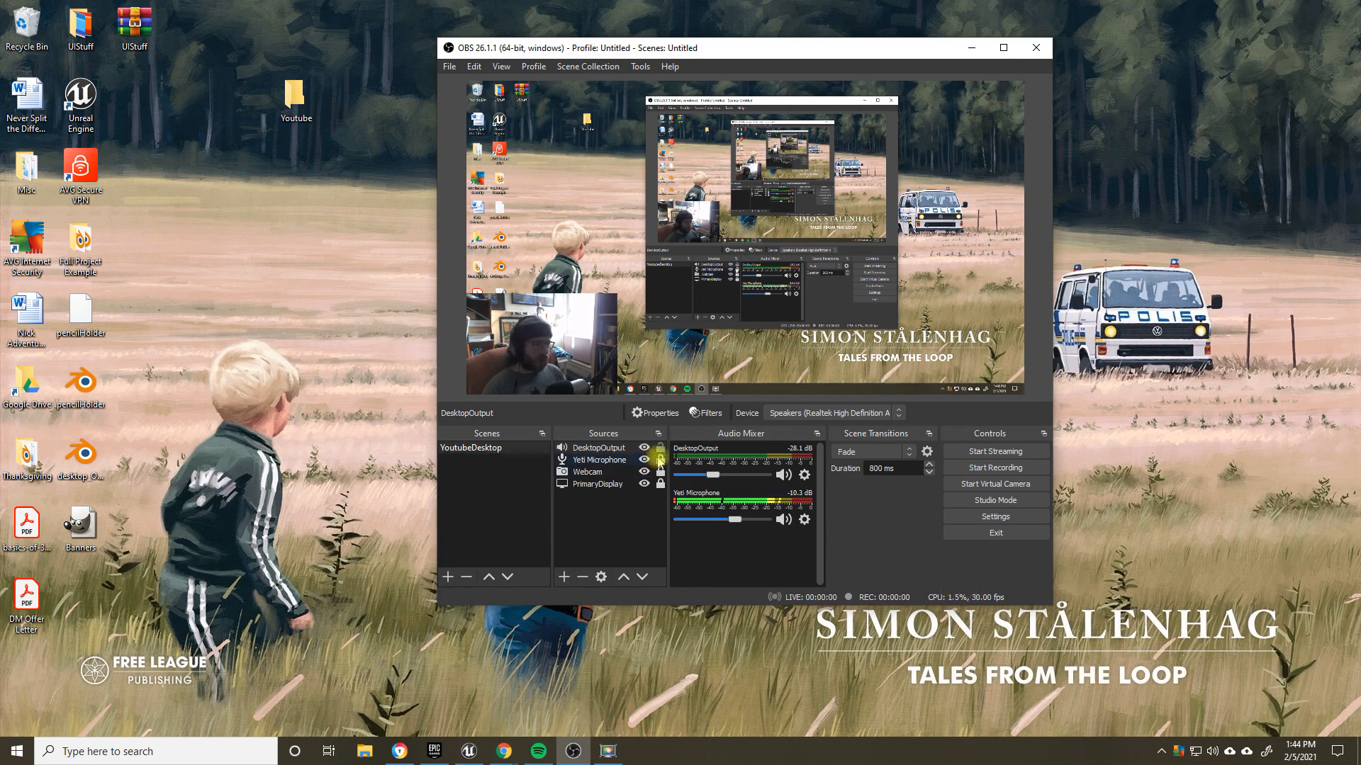
click(659, 449)
drag(713, 474, 713, 480)
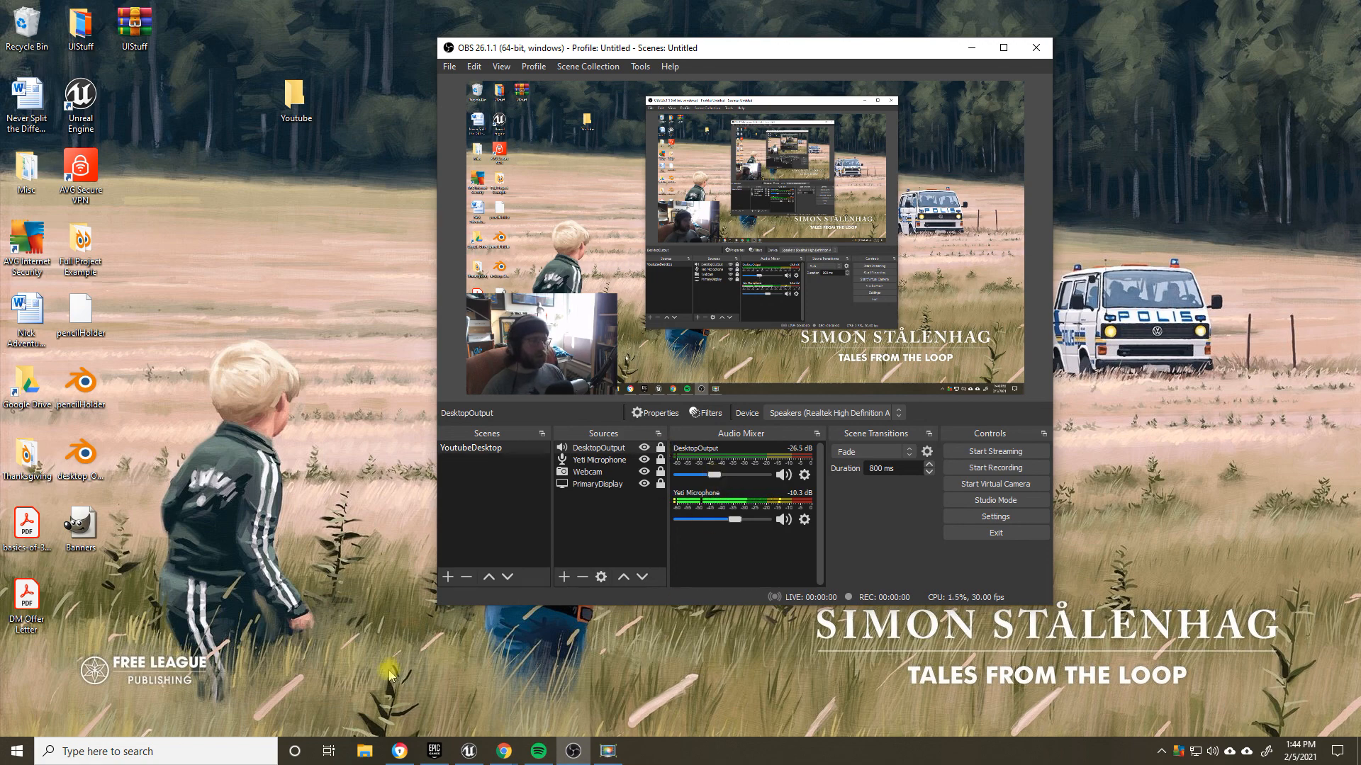